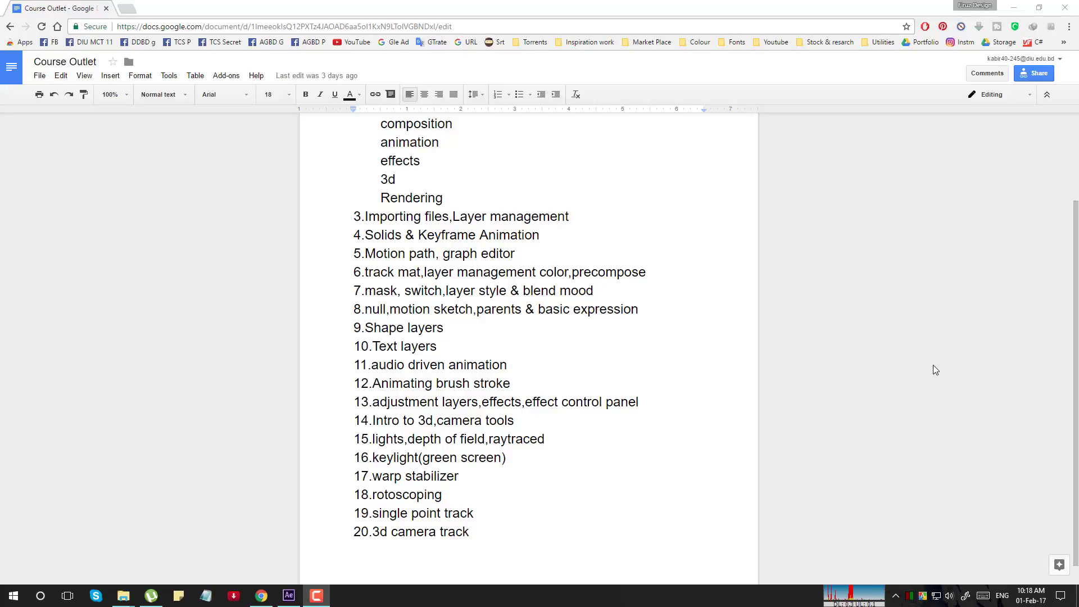
Step: Leave the Google Docs course outline for the empty After Effects project
left_click(288, 596)
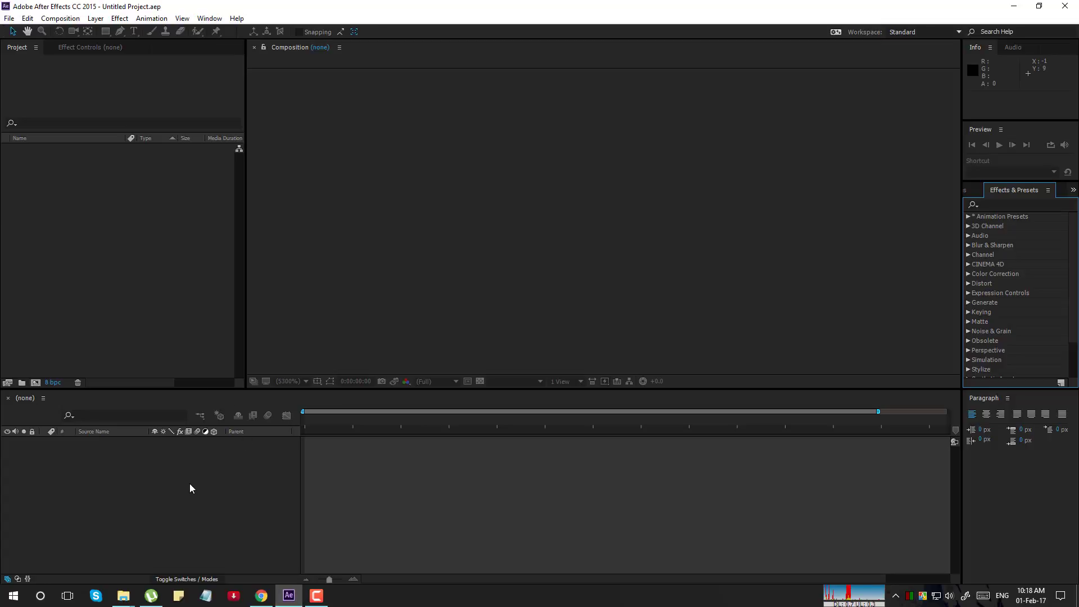
Step: Import all seven files from the 03 Importing files & layer manegment folder
double_click(110, 269)
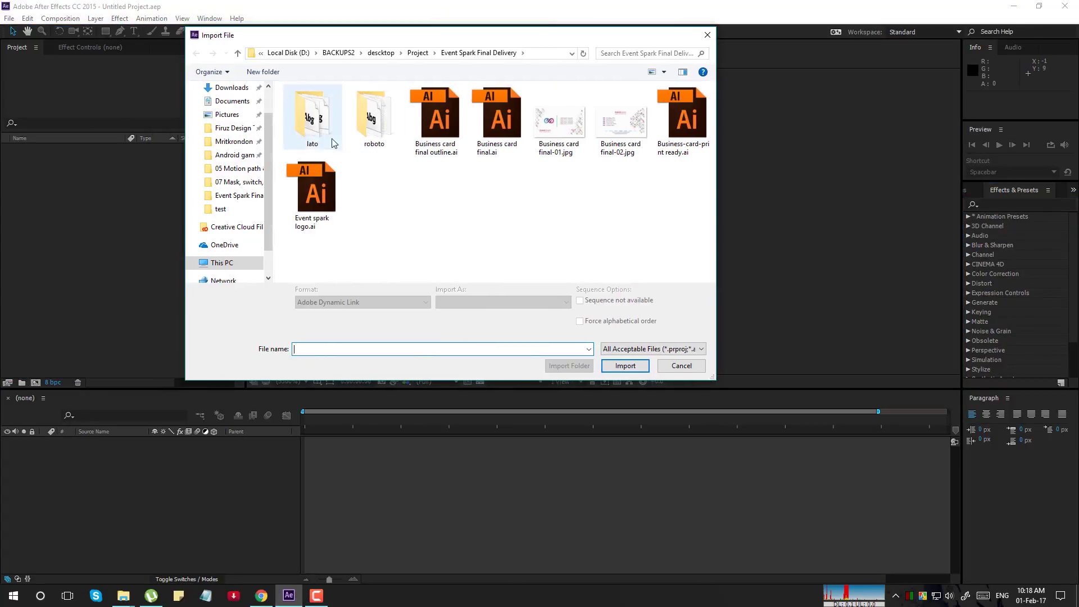
left_click(238, 169)
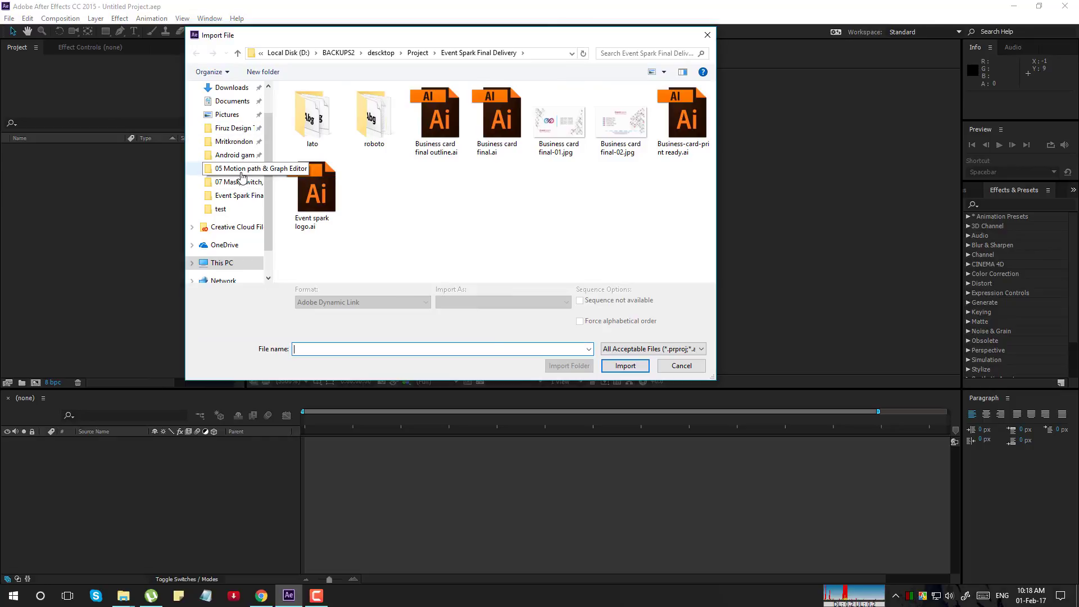
left_click(416, 54)
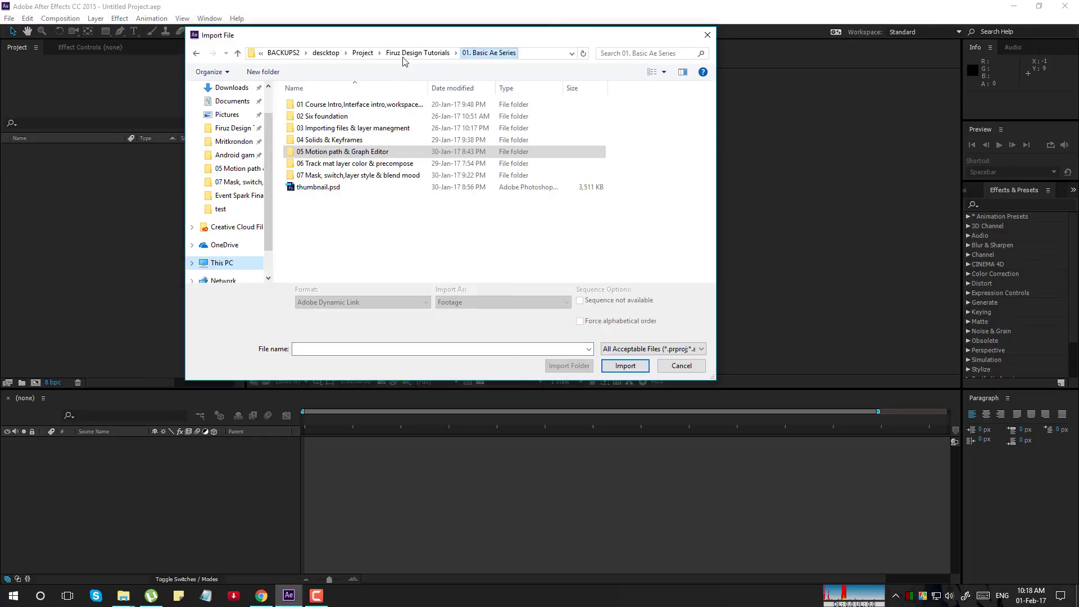
double_click(308, 131)
left_click(309, 131)
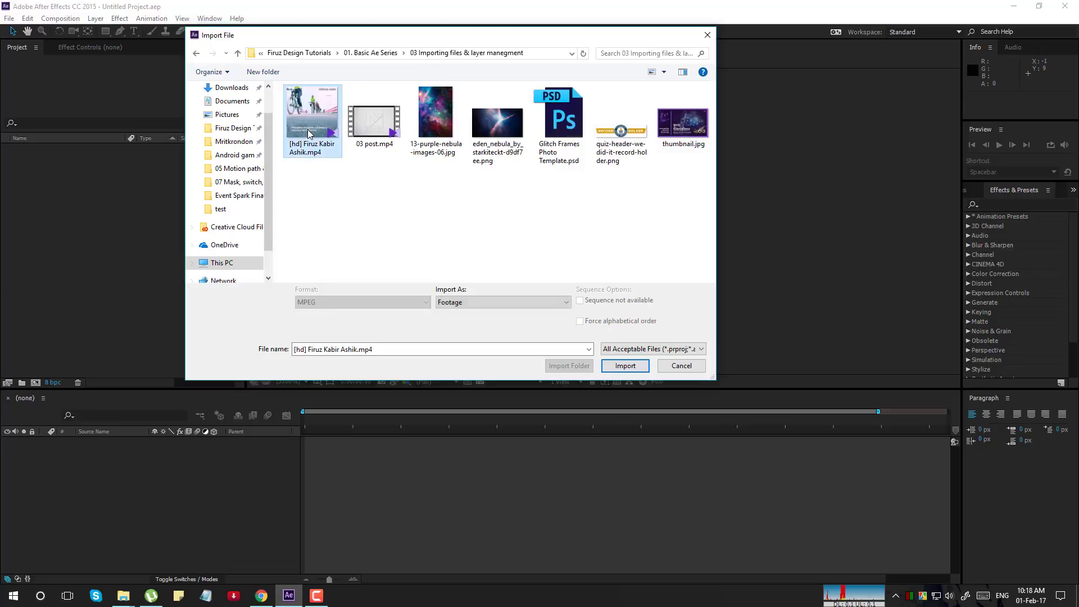
left_click(682, 127, "shift")
key("Return")
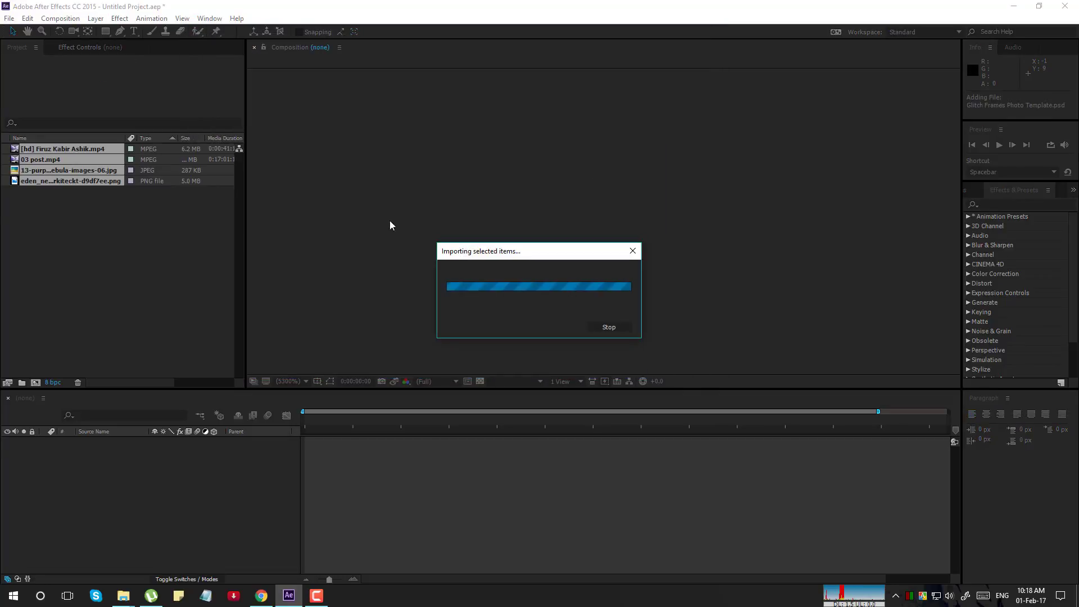
Step: Create a new 1280×720, 30 fps, 30-second composition, Comp 1
left_click(35, 382)
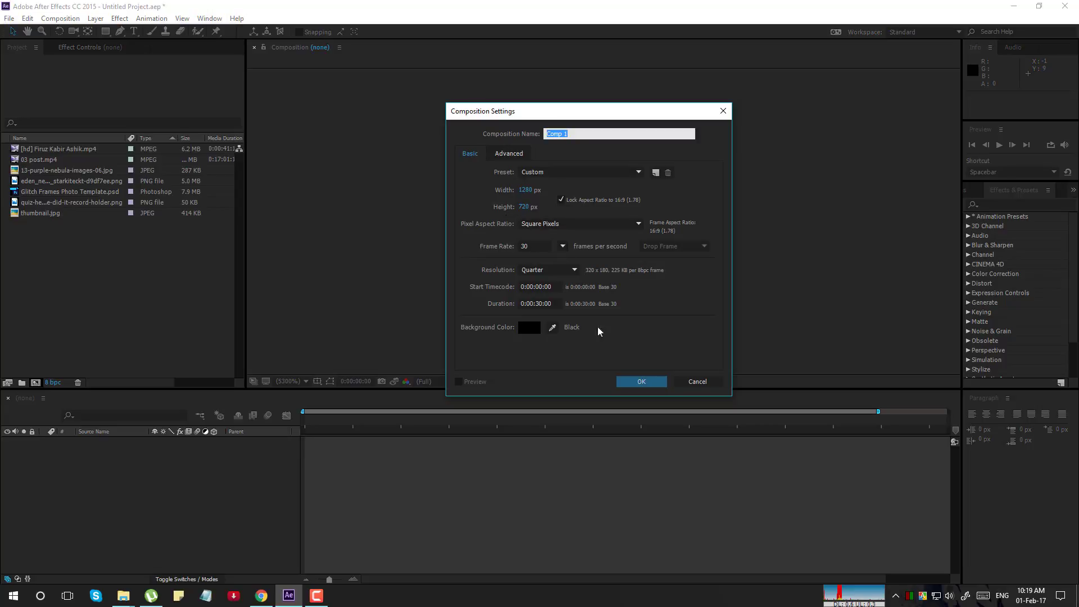
left_click(639, 381)
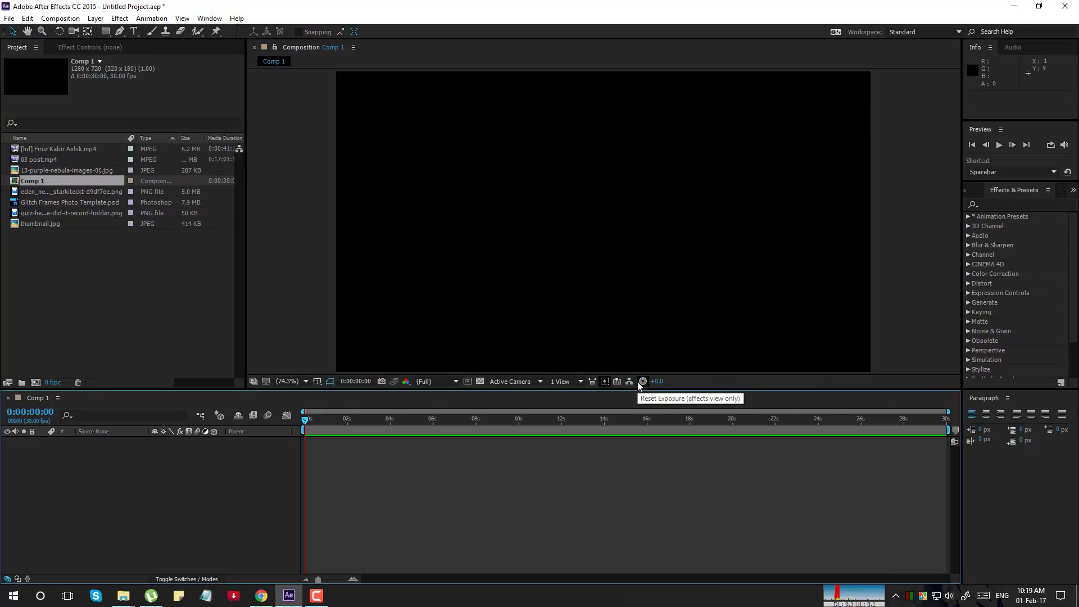
left_click(62, 269)
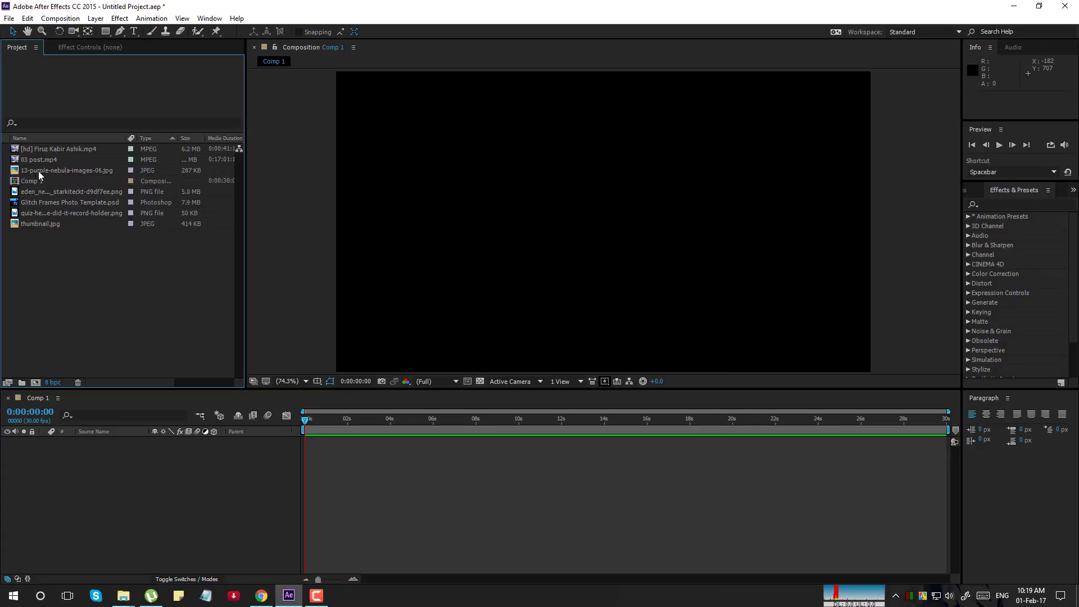
left_click_drag(38, 170, 87, 531)
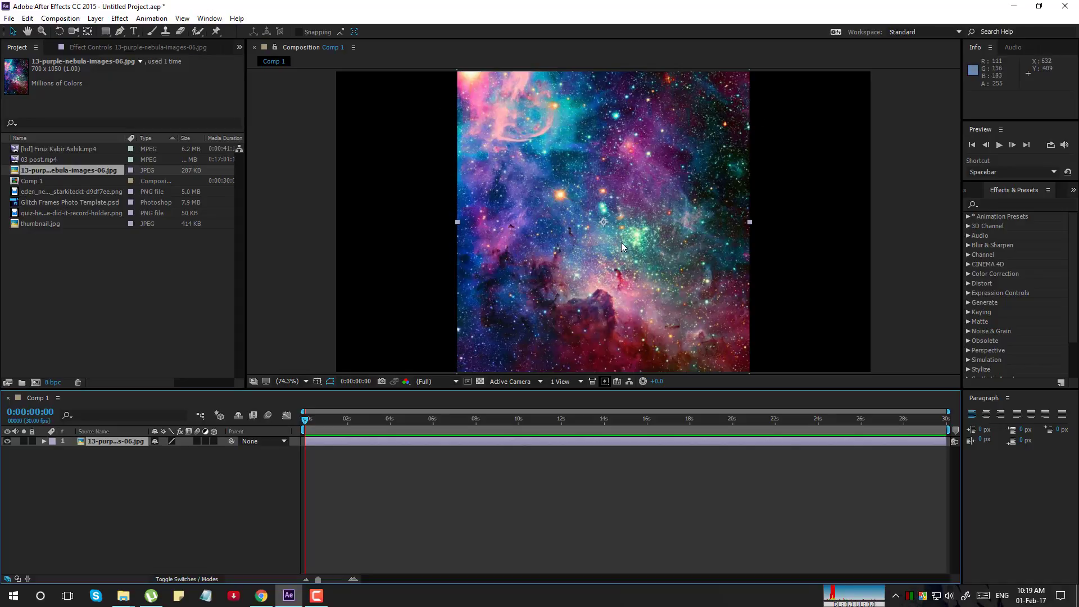
left_click(41, 440)
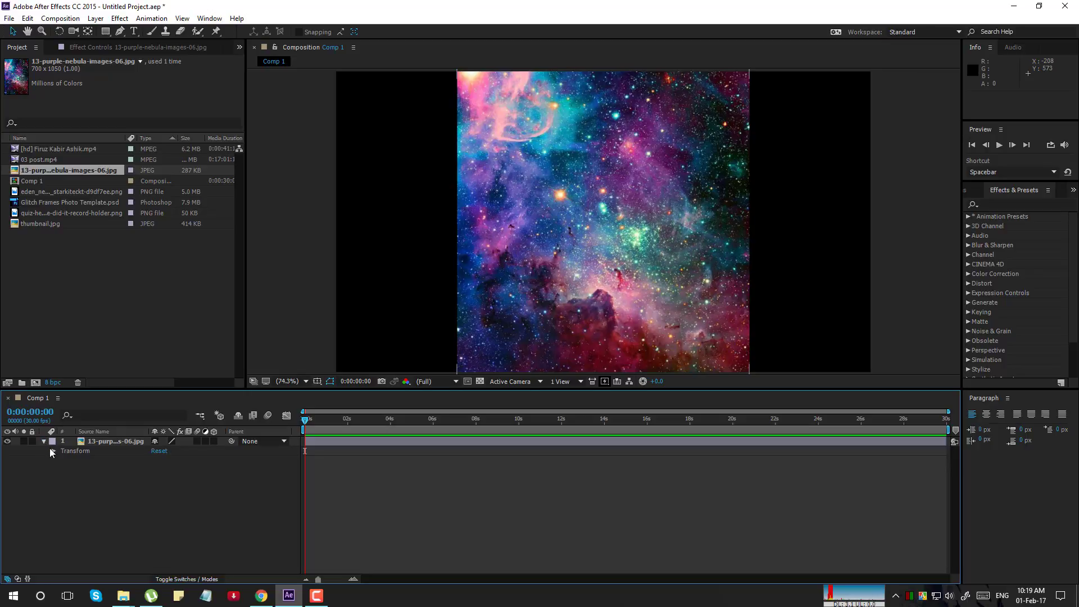
left_click(53, 450)
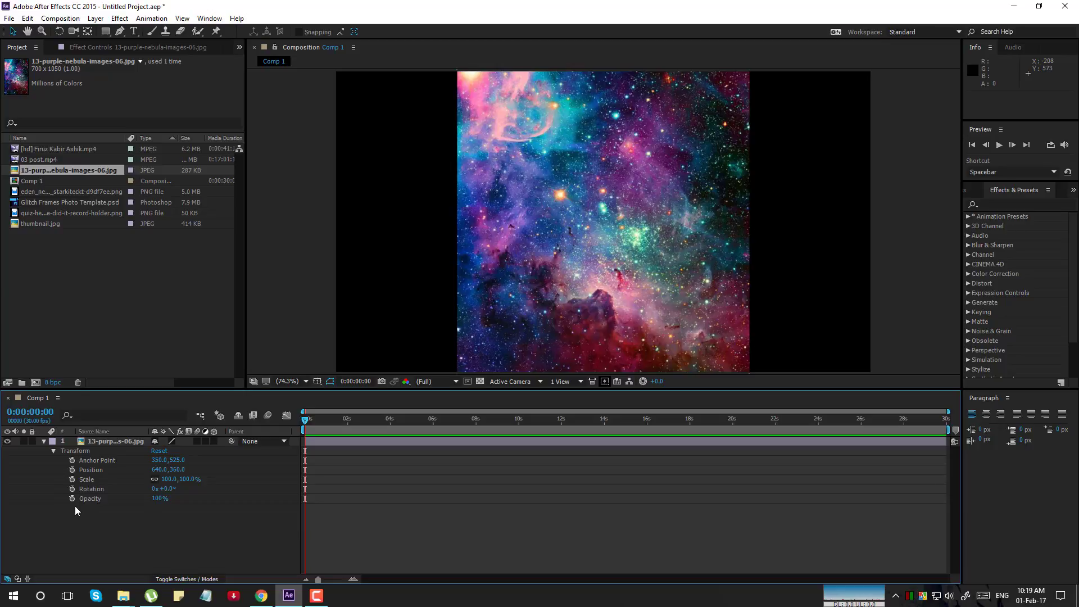
left_click(72, 460)
left_click_drag(420, 416, 665, 444)
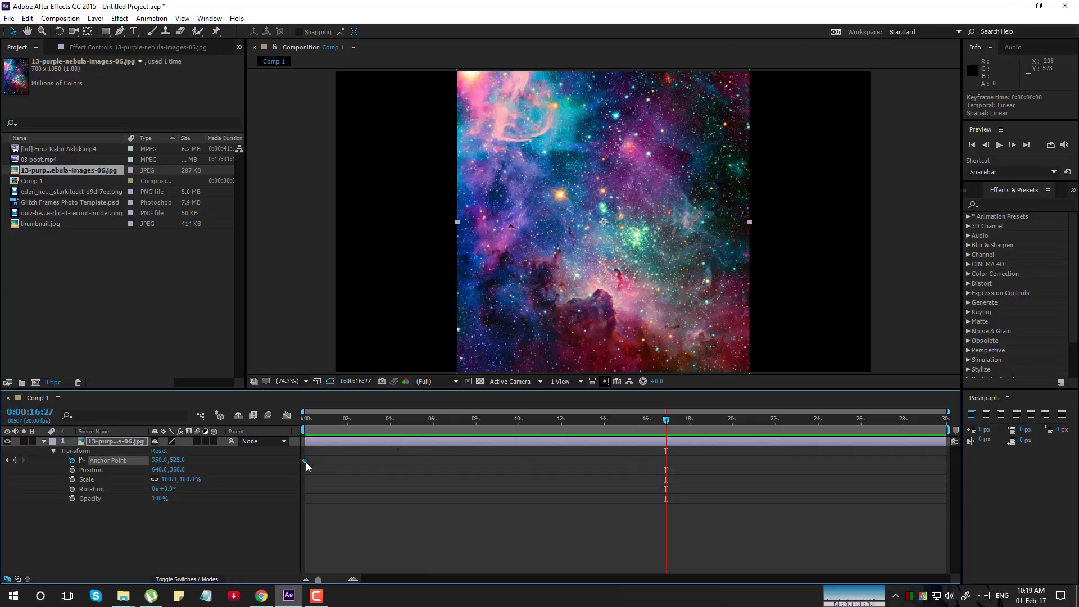
key("Delete")
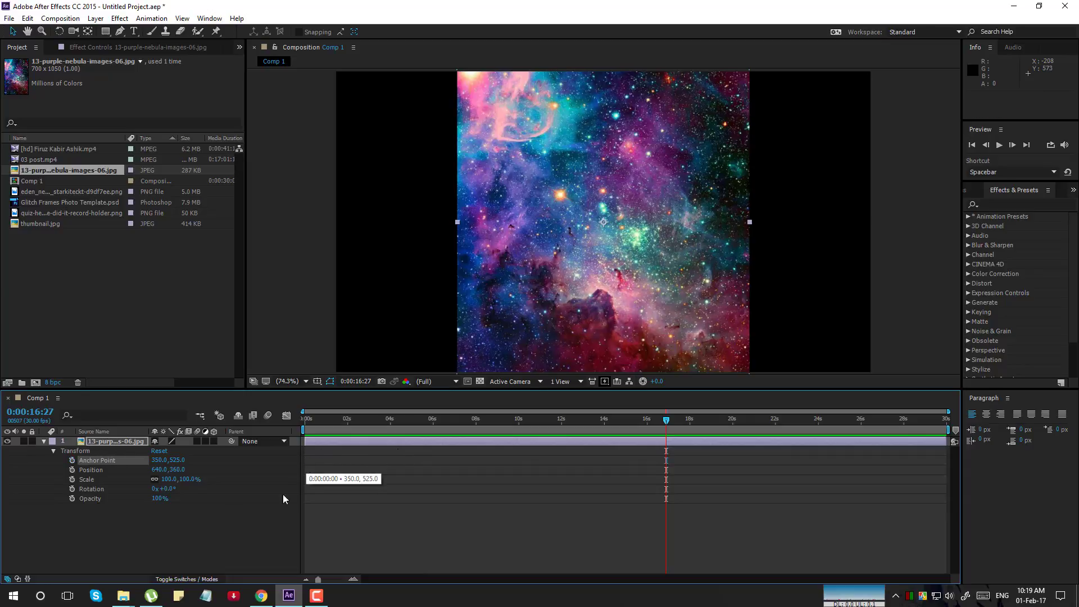
left_click(113, 441)
key("Delete")
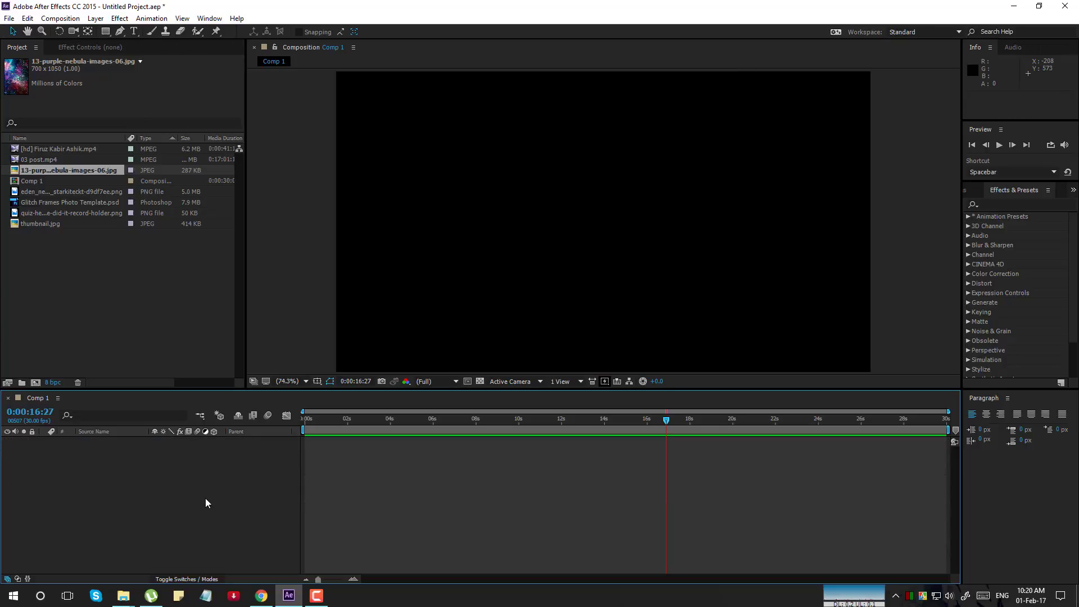
Step: Add a Null Object layer, Null 1, to Comp 1, undoing a trial scale-up to about 229%
left_click(96, 19)
mouse_move(96, 32)
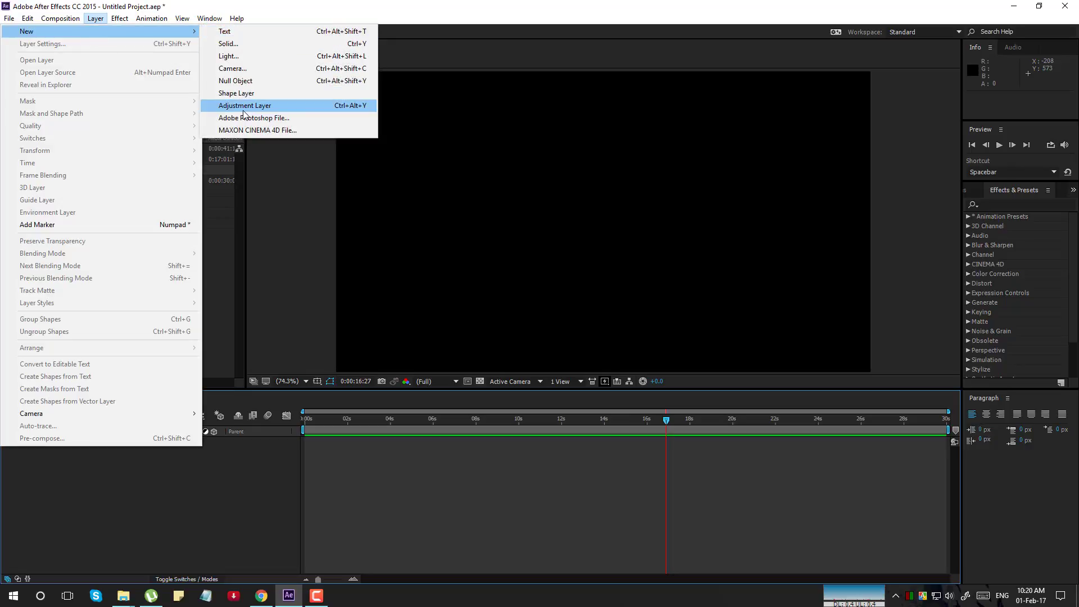
left_click(250, 81)
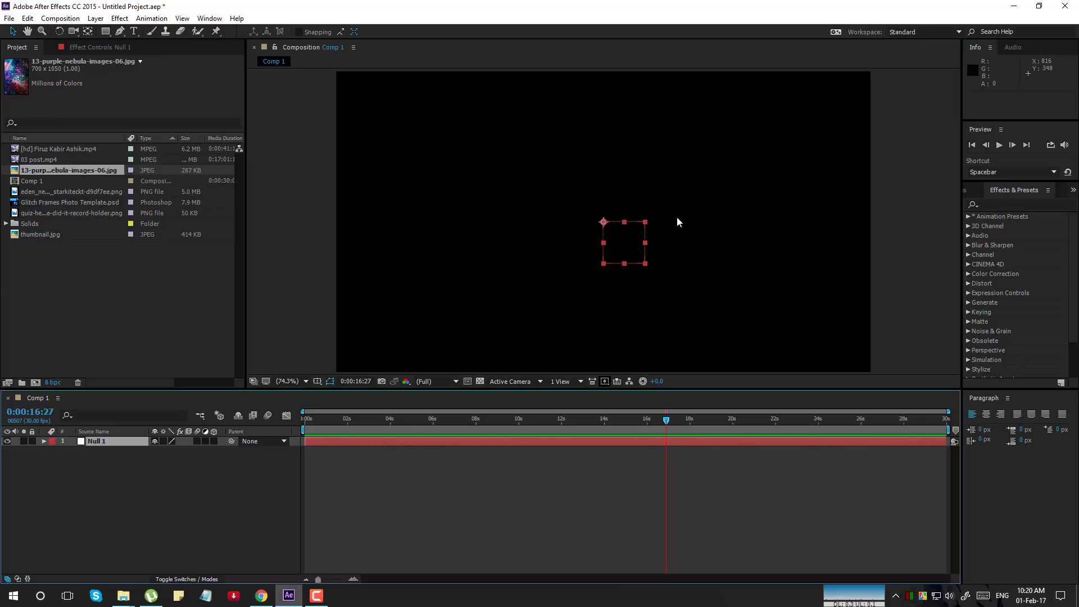
left_click_drag(645, 221, 652, 81)
left_click_drag(713, 228, 606, 223)
key("ctrl+z")
key("ctrl+z")
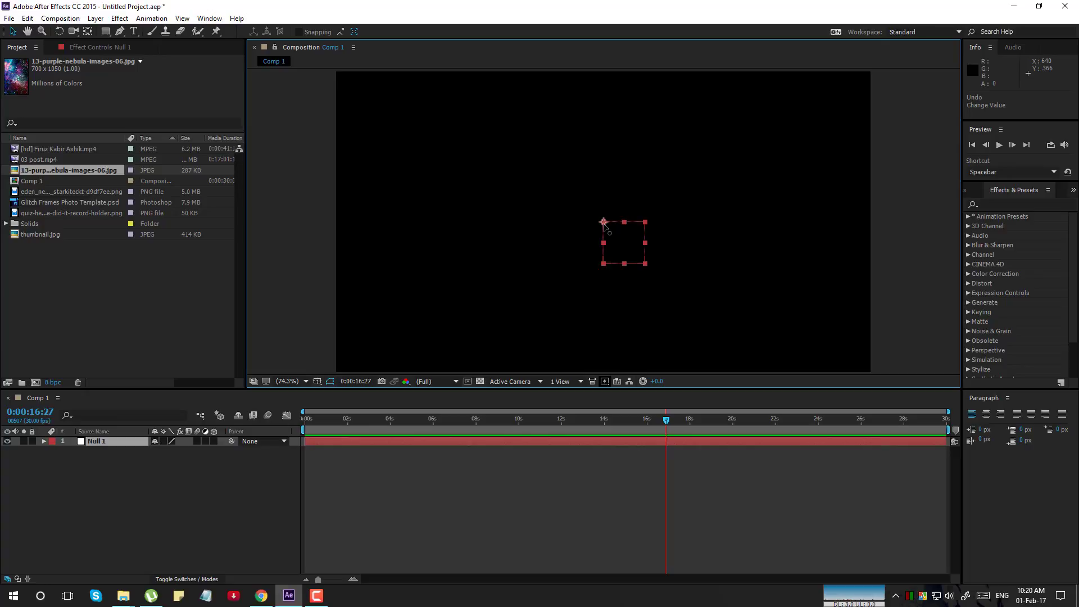
Step: Record a looping path for Null 1 with Motion Sketch, about 16 seconds of Position keyframes
left_click(209, 19)
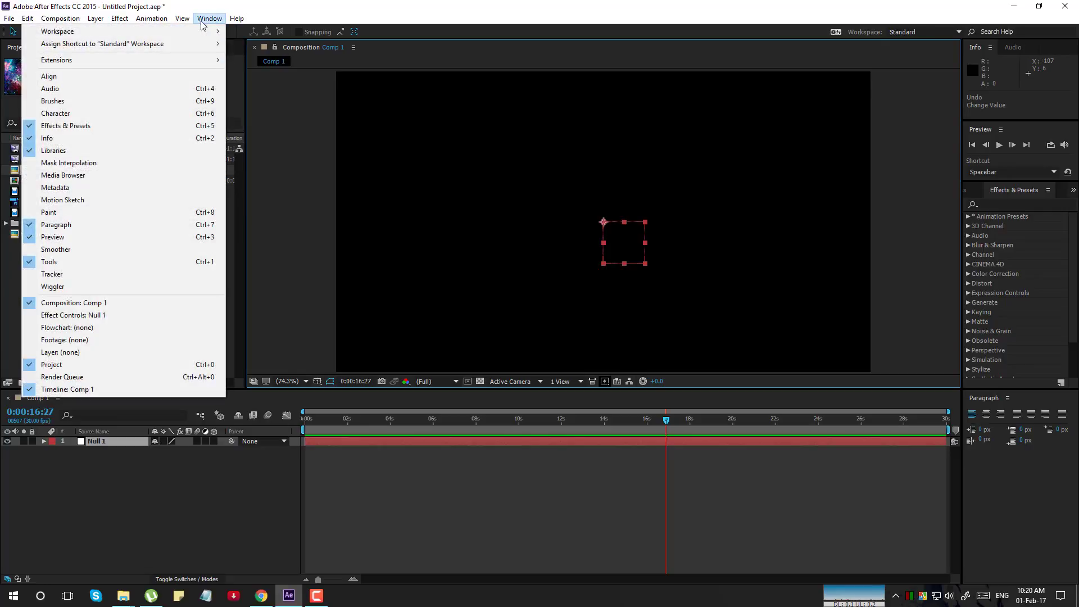
left_click(56, 200)
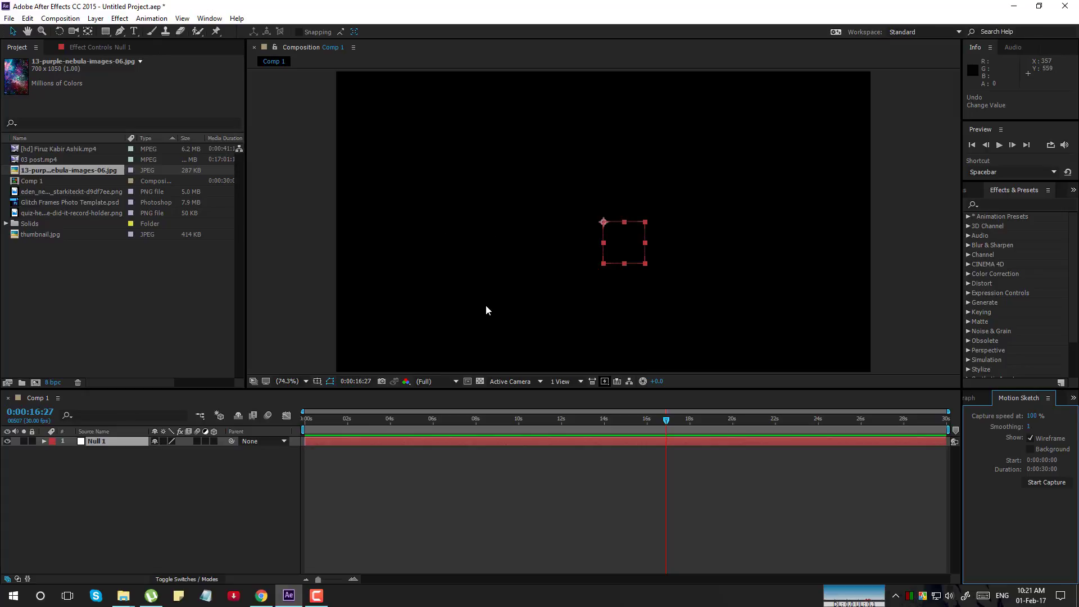
left_click(1039, 484)
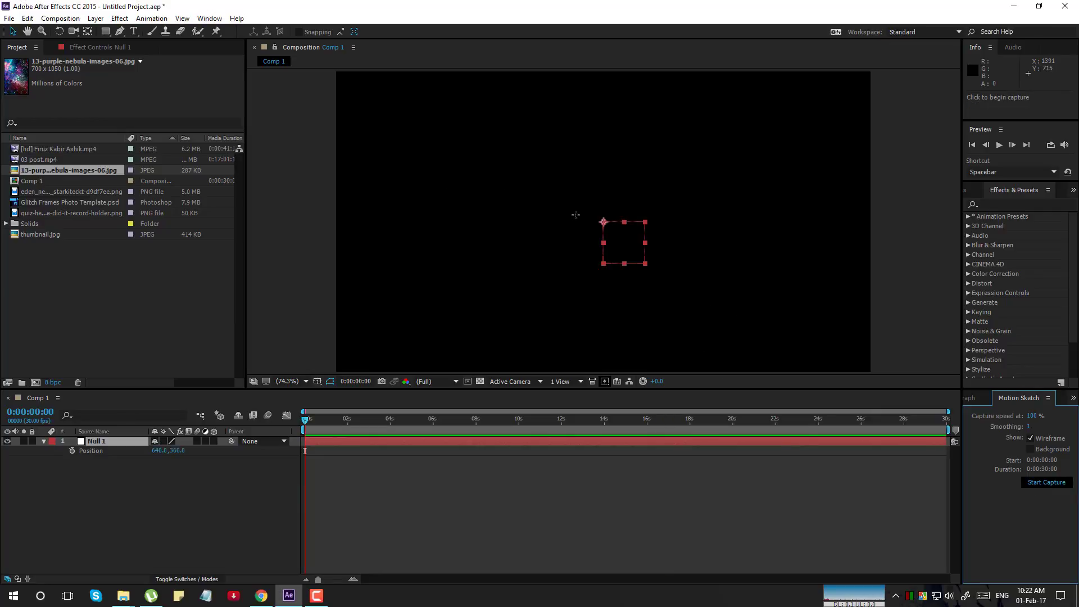
mouse_move(603, 222)
left_mouse_down()
mouse_move(454, 250)
mouse_move(701, 218)
mouse_move(678, 156)
mouse_move(610, 201)
mouse_move(675, 281)
mouse_move(767, 208)
mouse_move(753, 154)
mouse_move(684, 126)
mouse_move(618, 141)
mouse_move(578, 228)
mouse_move(579, 331)
mouse_move(460, 370)
mouse_move(365, 289)
mouse_move(381, 200)
mouse_move(492, 215)
mouse_move(621, 295)
mouse_move(742, 301)
mouse_move(817, 221)
mouse_move(781, 134)
mouse_move(700, 89)
mouse_move(594, 101)
mouse_move(512, 190)
mouse_move(435, 321)
mouse_move(388, 250)
mouse_move(460, 160)
mouse_move(615, 230)
mouse_move(741, 327)
mouse_move(837, 287)
mouse_move(851, 196)
mouse_move(823, 133)
left_mouse_up()
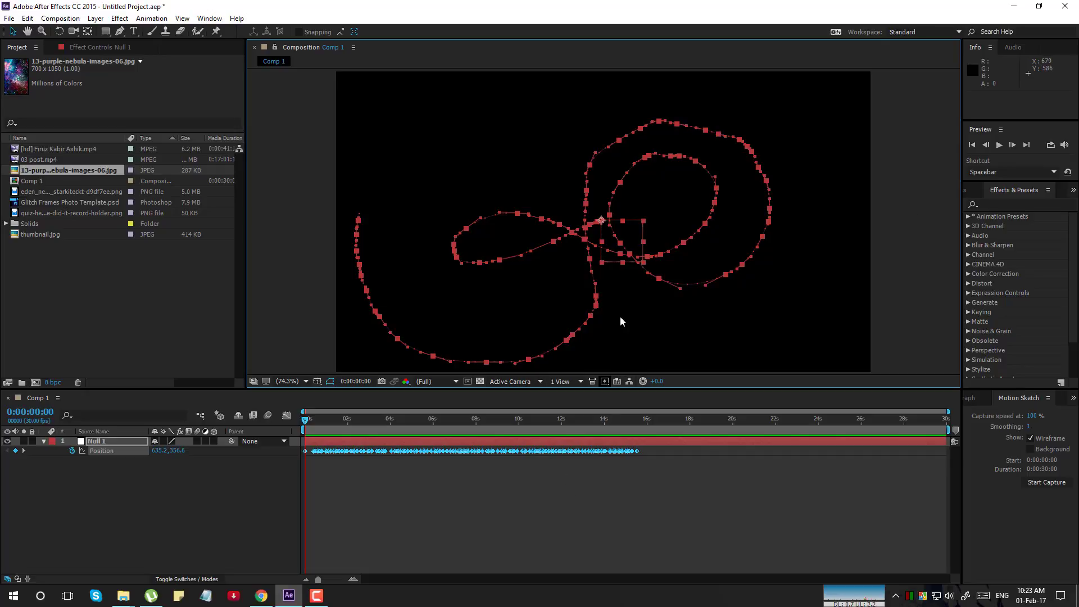
left_click(202, 18)
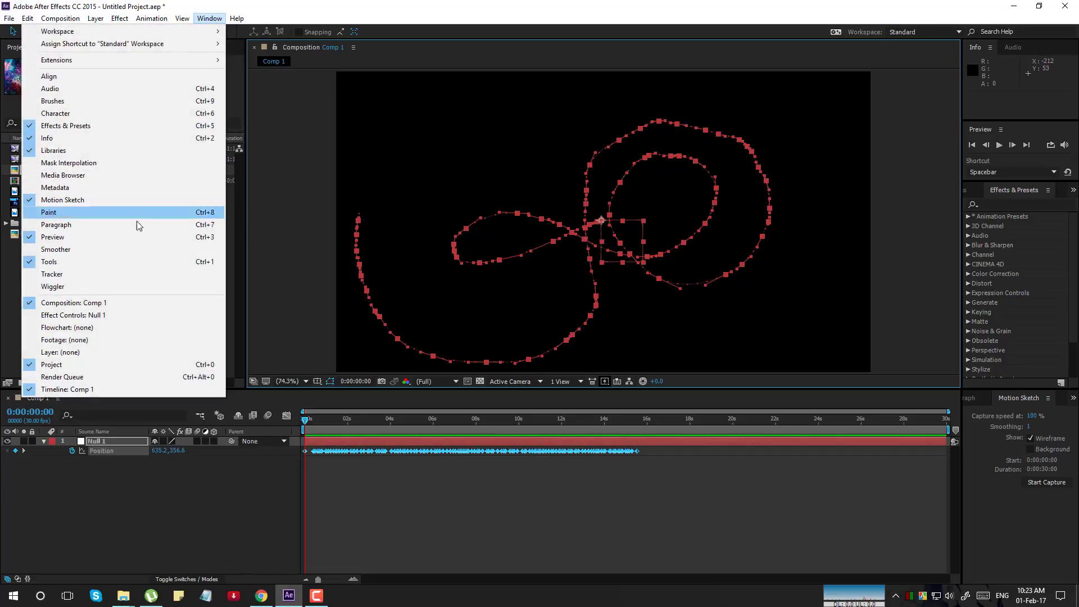
Step: Smooth all of Null 1's Position keyframes with the Smoother on the Spatial Path
left_click(80, 250)
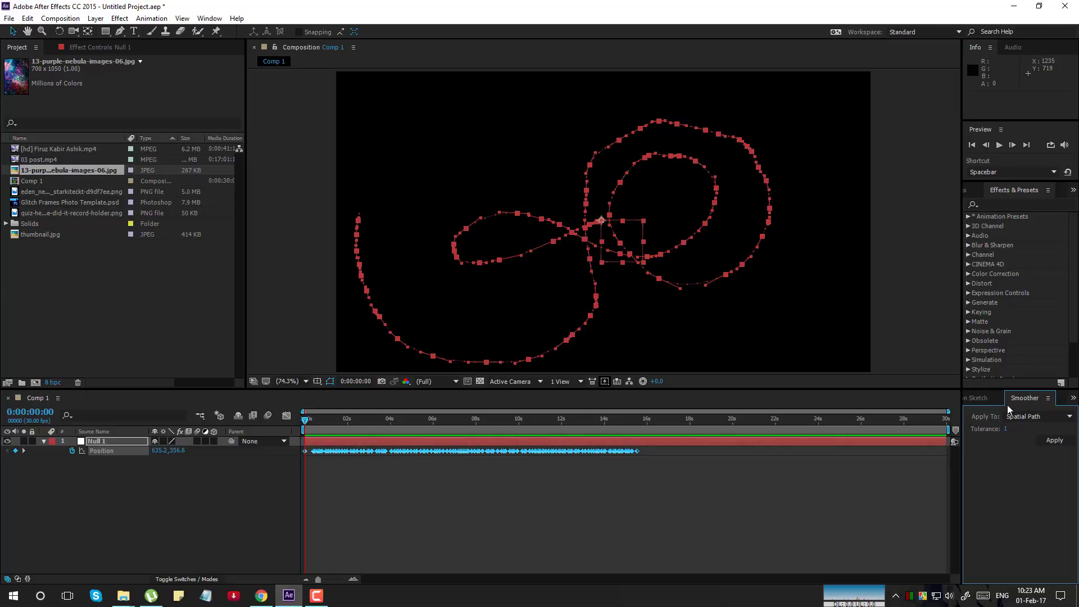
left_click(1059, 416)
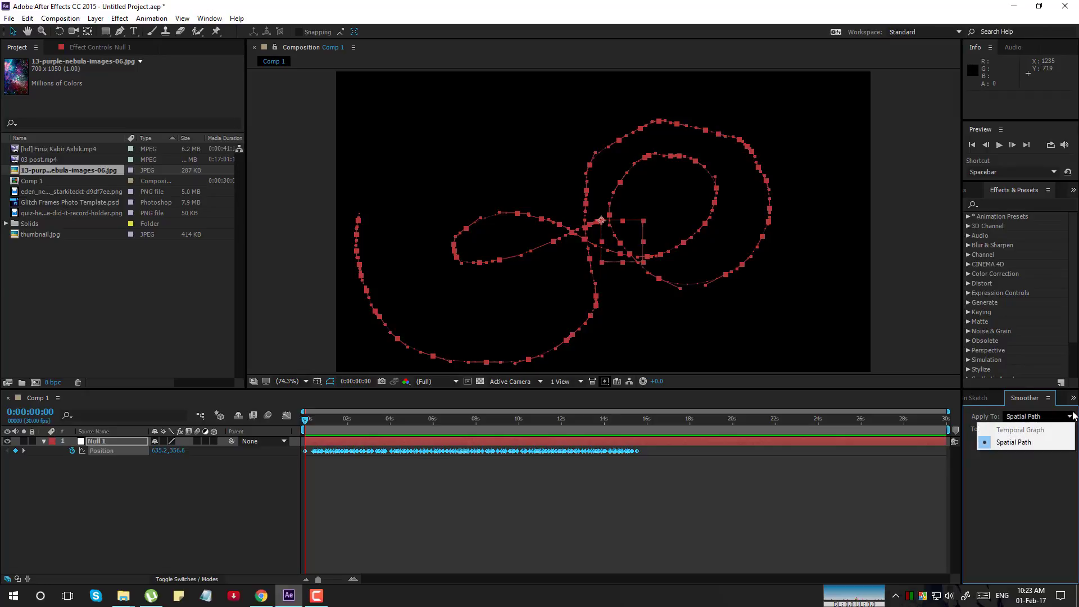
left_click(1053, 504)
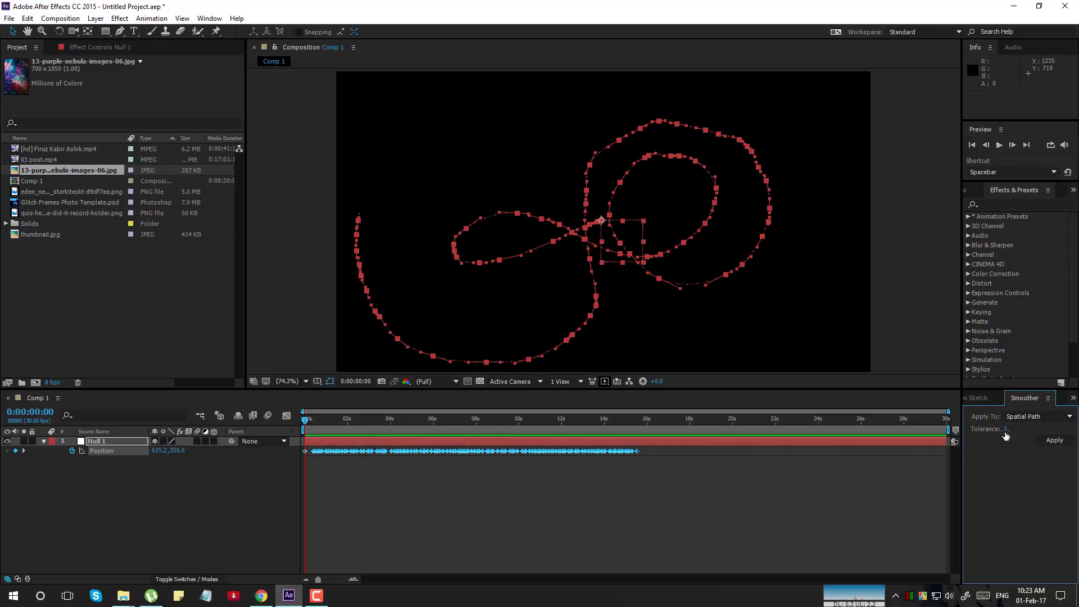
left_click_drag(1005, 436, 1027, 434)
left_click(1054, 439)
left_click(1067, 443)
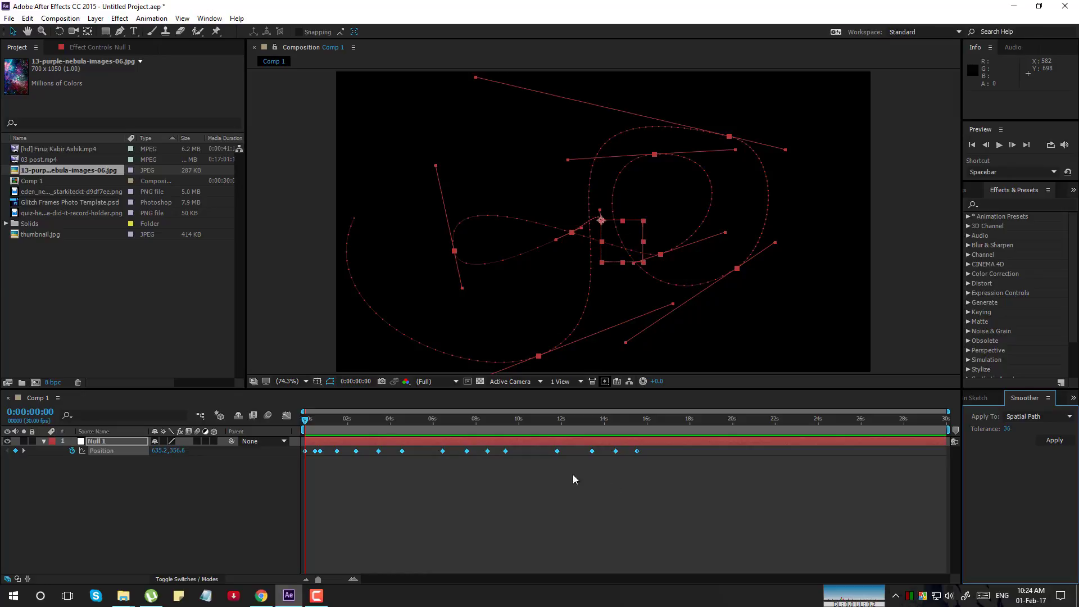
Step: Play back and scrub the smoothed null animation to check the motion
left_click(998, 145)
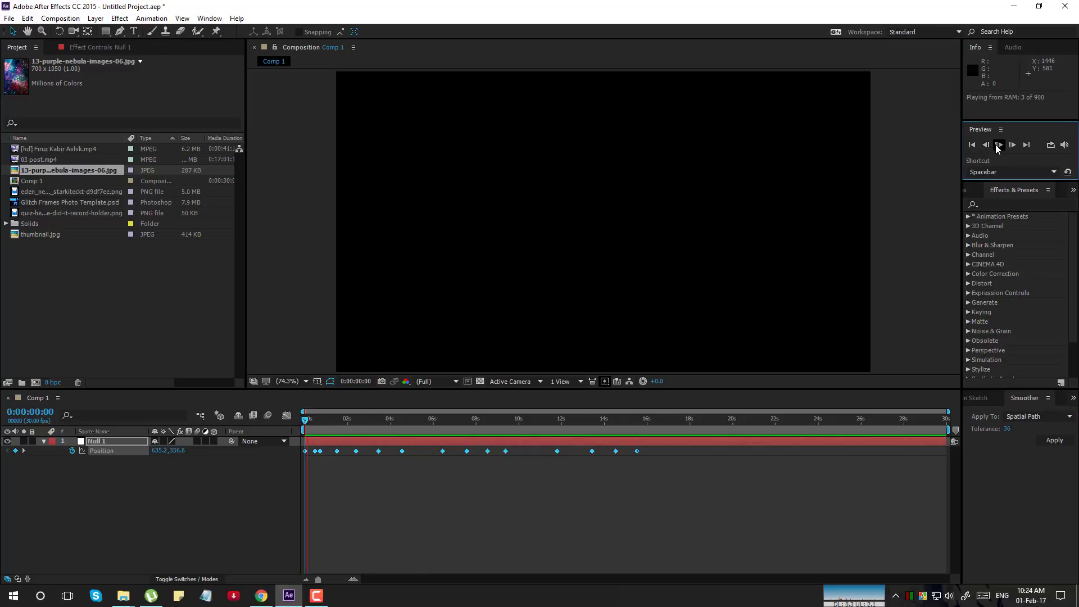
left_click(332, 427)
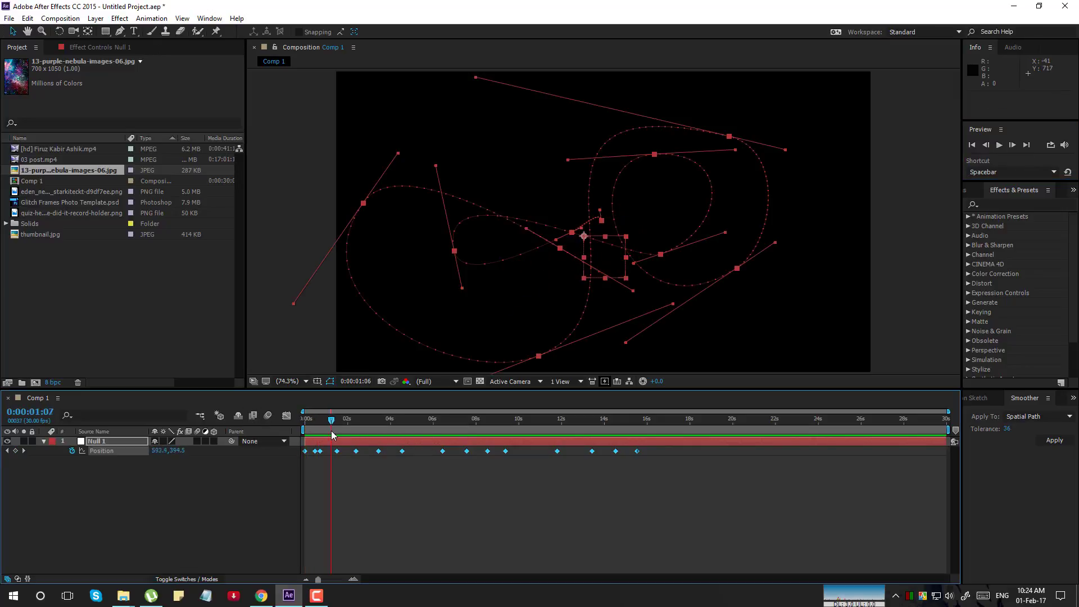
left_click_drag(332, 433, 260, 458)
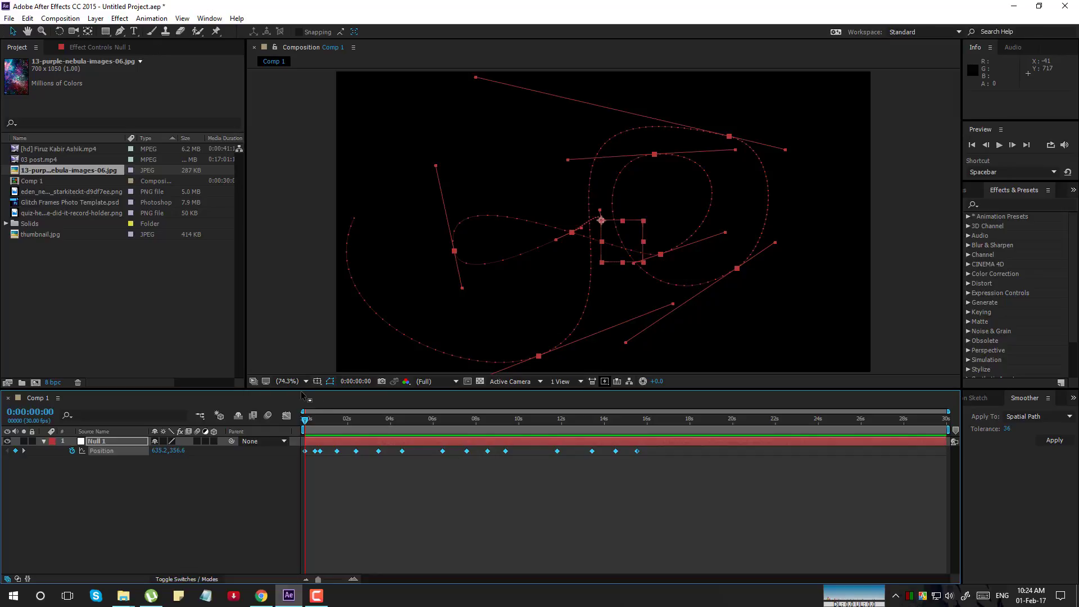
left_click(90, 149)
Step: Add the bicycle footage to Comp 1, scaled to about 131% and moved down
left_click_drag(82, 146, 77, 504)
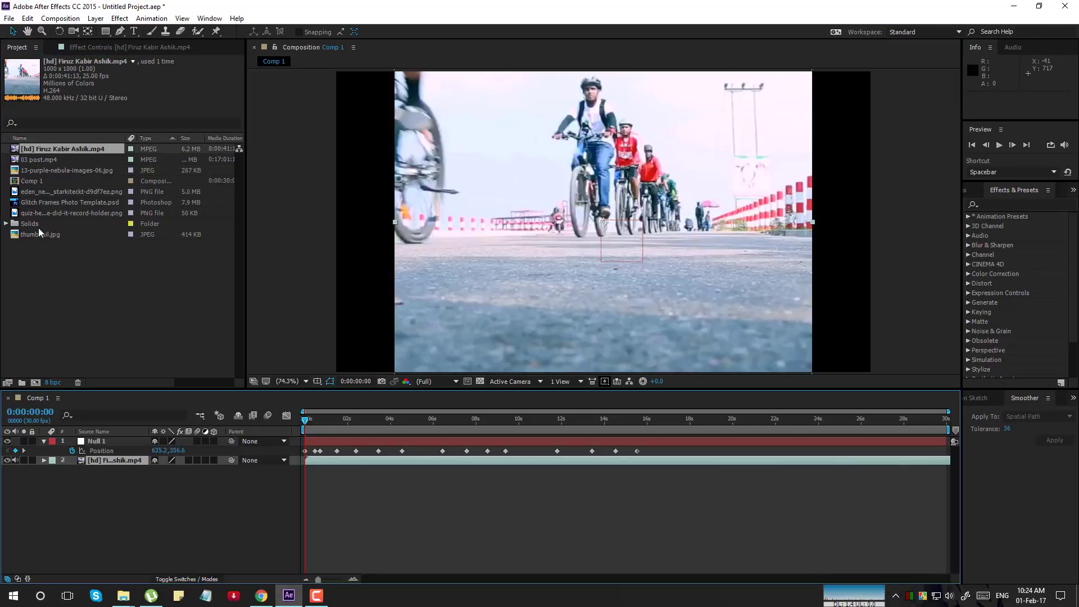
left_click(578, 236)
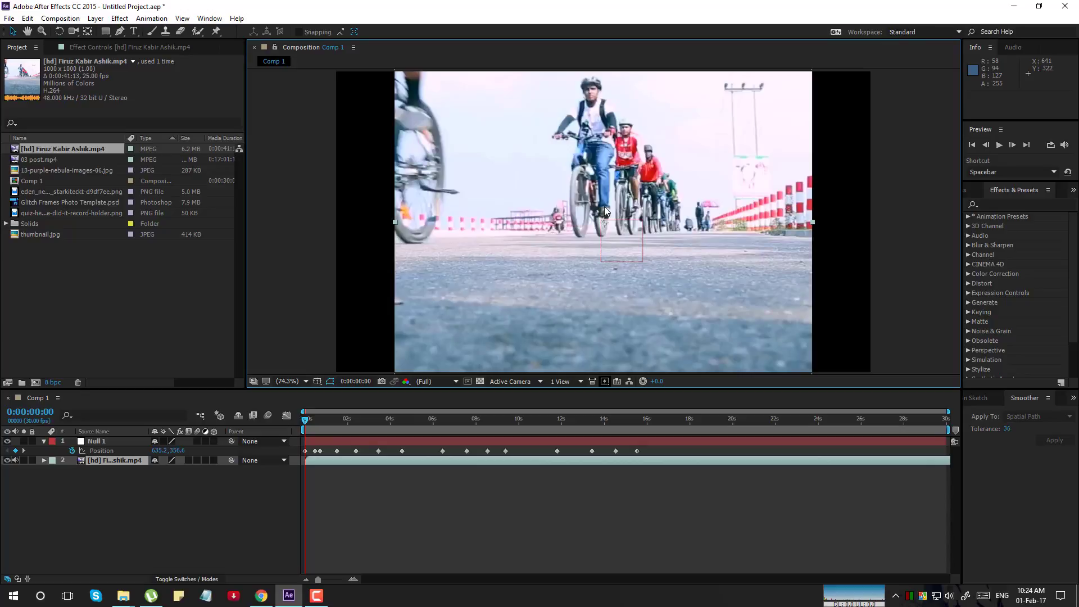
key("comma")
left_click_drag(744, 85, 871, 38)
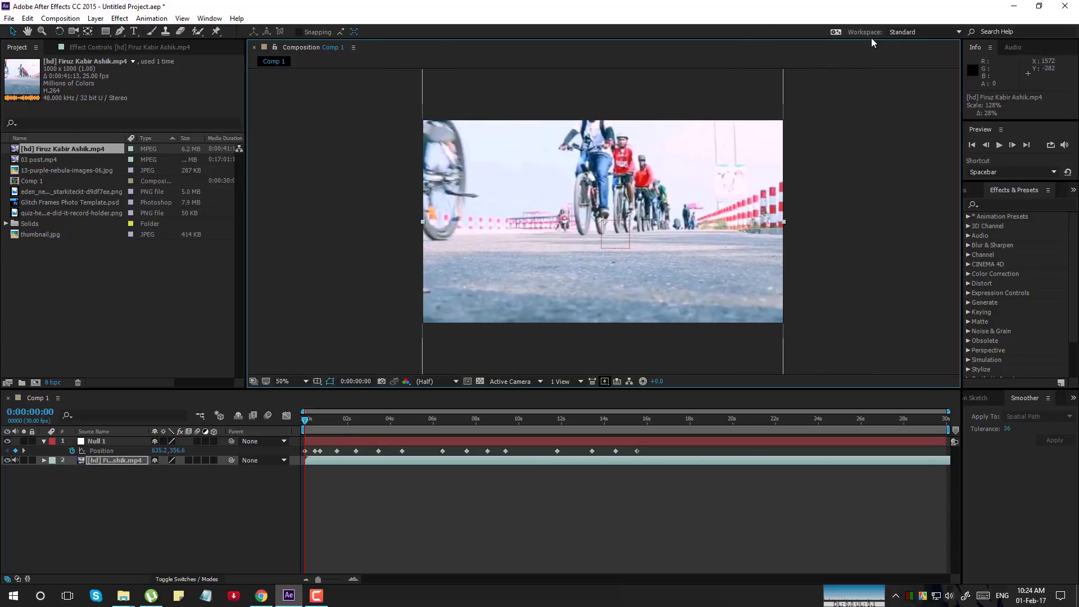
left_click_drag(636, 191, 634, 263)
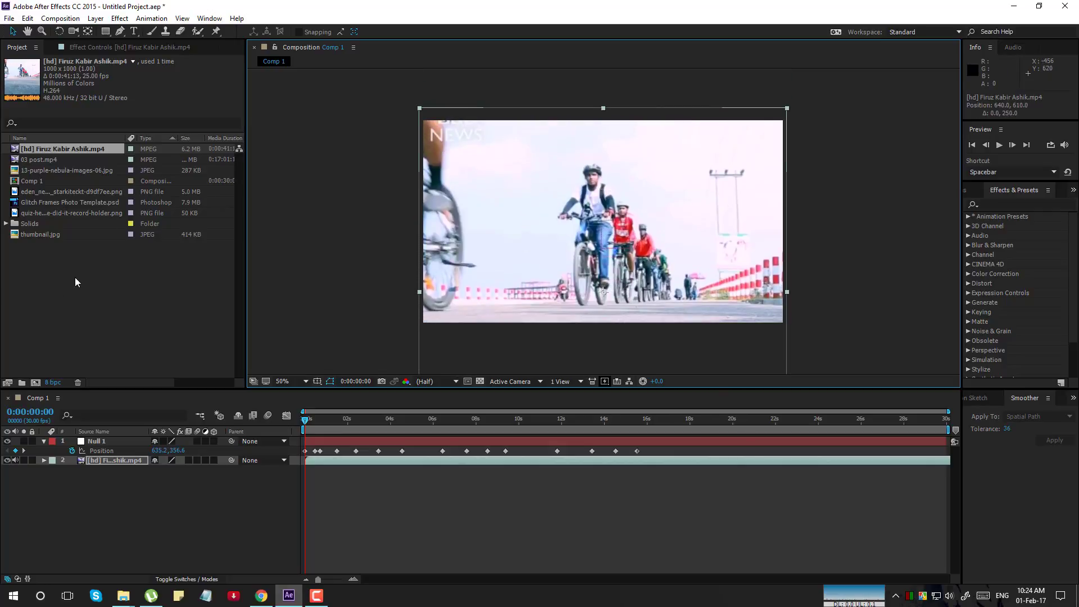
Step: Inspect the thumbnail.jpg and 03 post.mp4 items and select the Record Holder banner
left_click(62, 256)
left_click(46, 235)
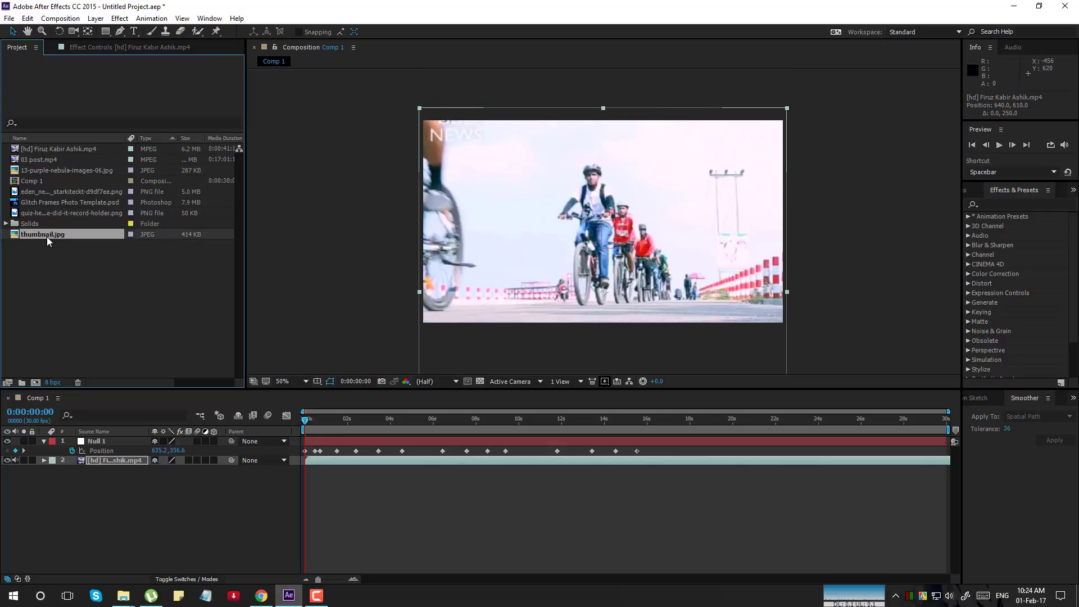
left_click(51, 159)
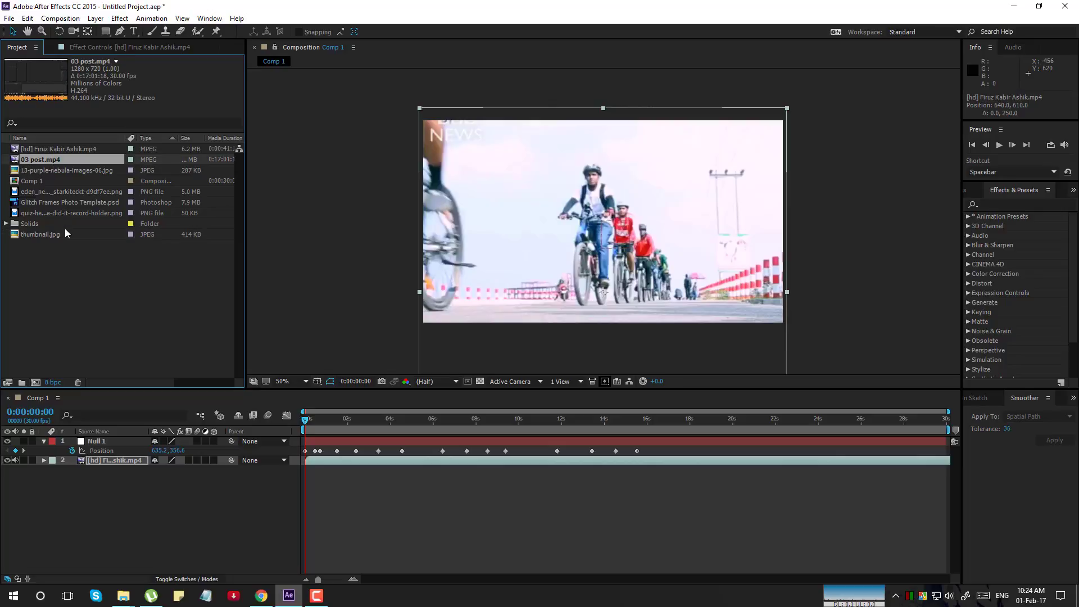
left_click(72, 214)
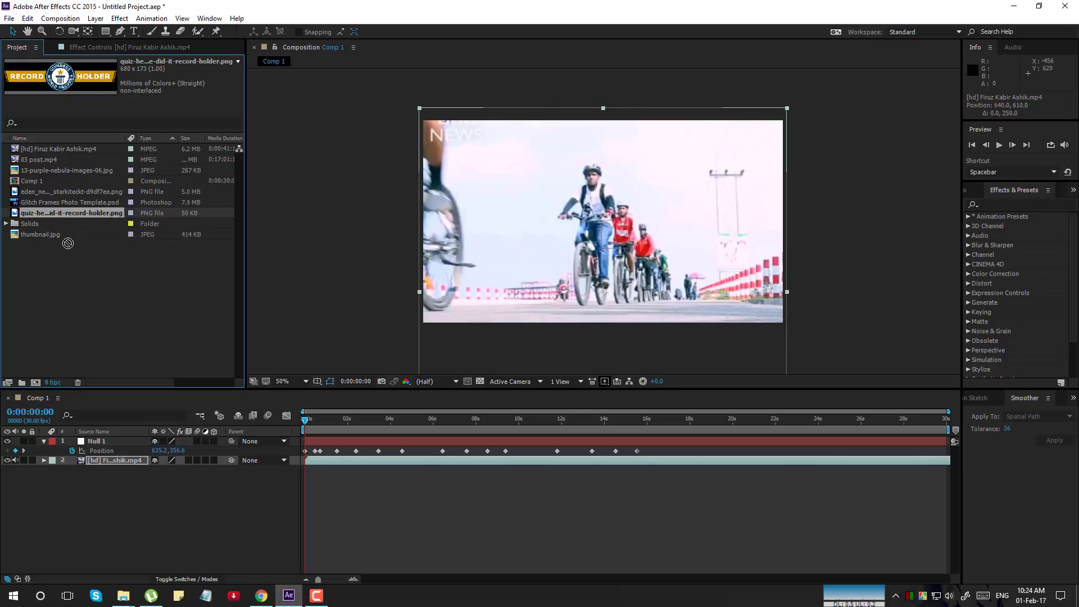
Step: Place the Record Holder banner lower-left over the footage and draw an ellipse mask on its emblem
left_click_drag(68, 243, 65, 460)
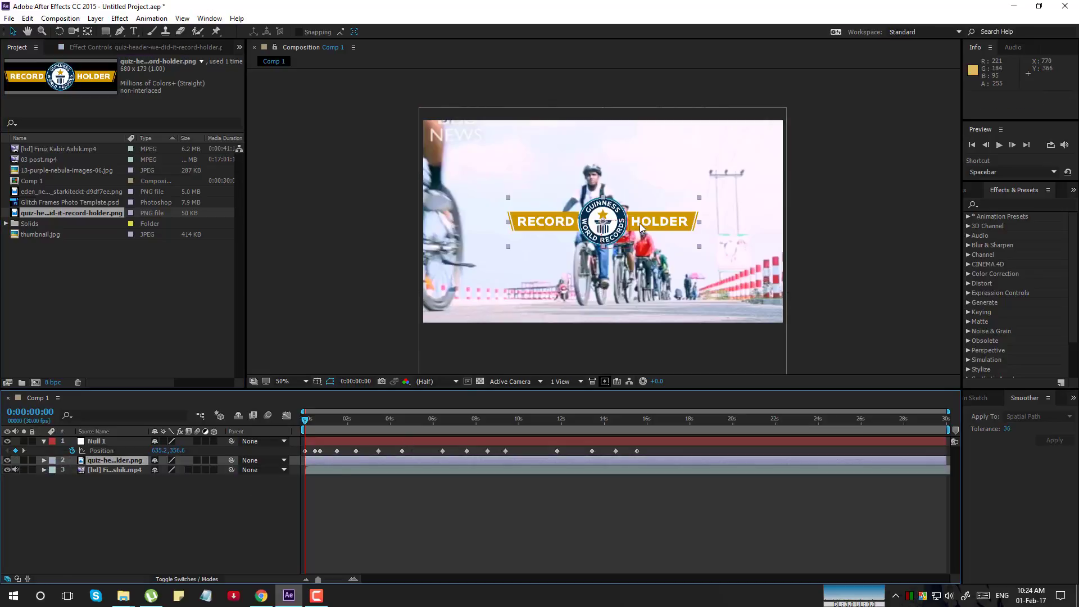
left_click_drag(639, 224, 588, 284)
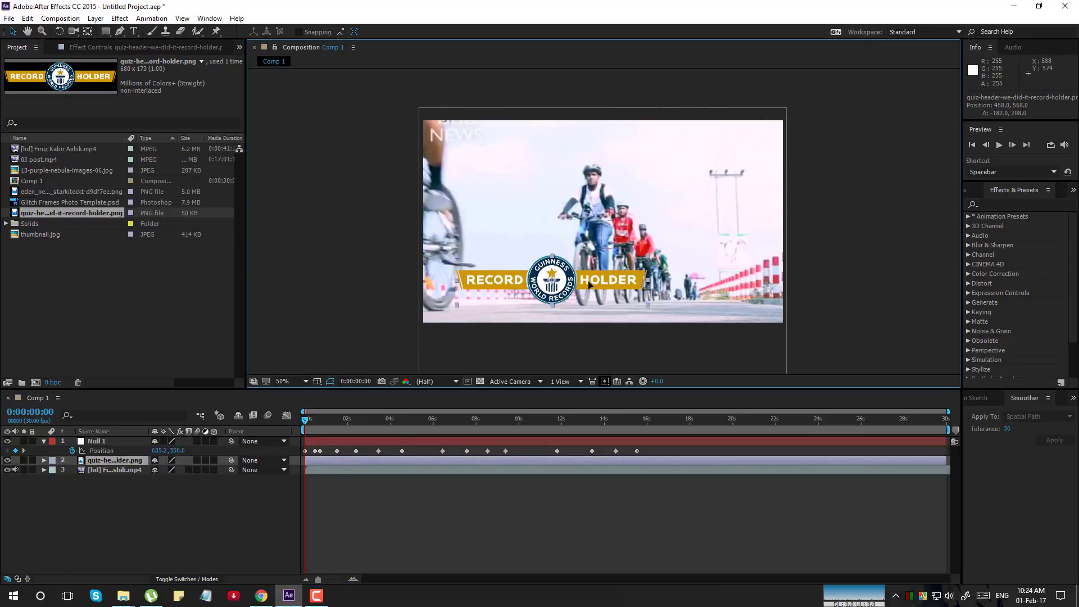
key("period")
key("space")
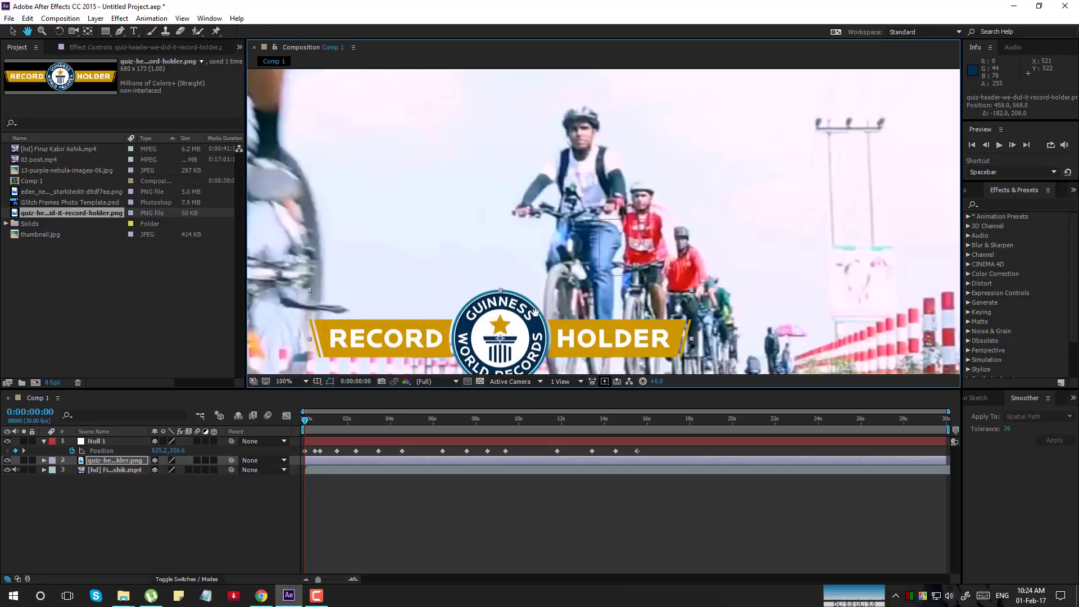
left_click_drag(535, 312, 548, 244)
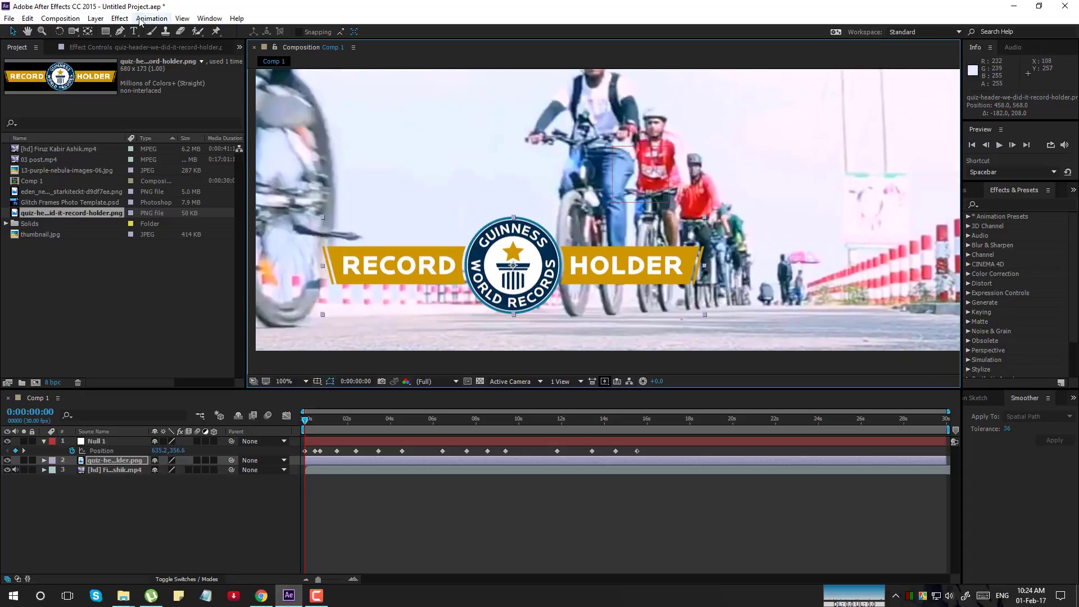
left_click_drag(105, 31, 173, 58)
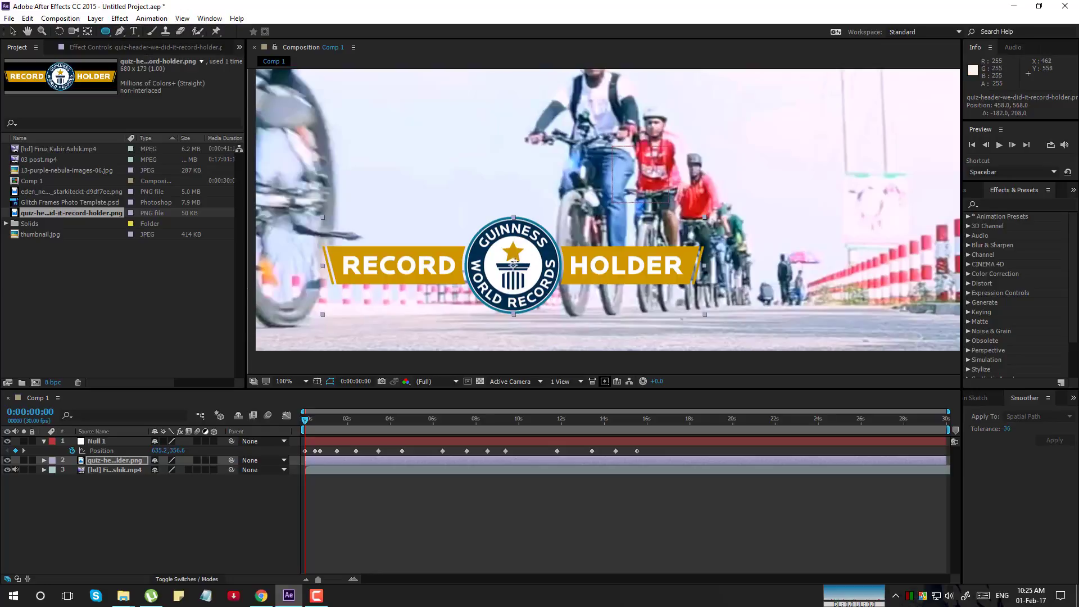
left_click_drag(513, 264, 559, 298)
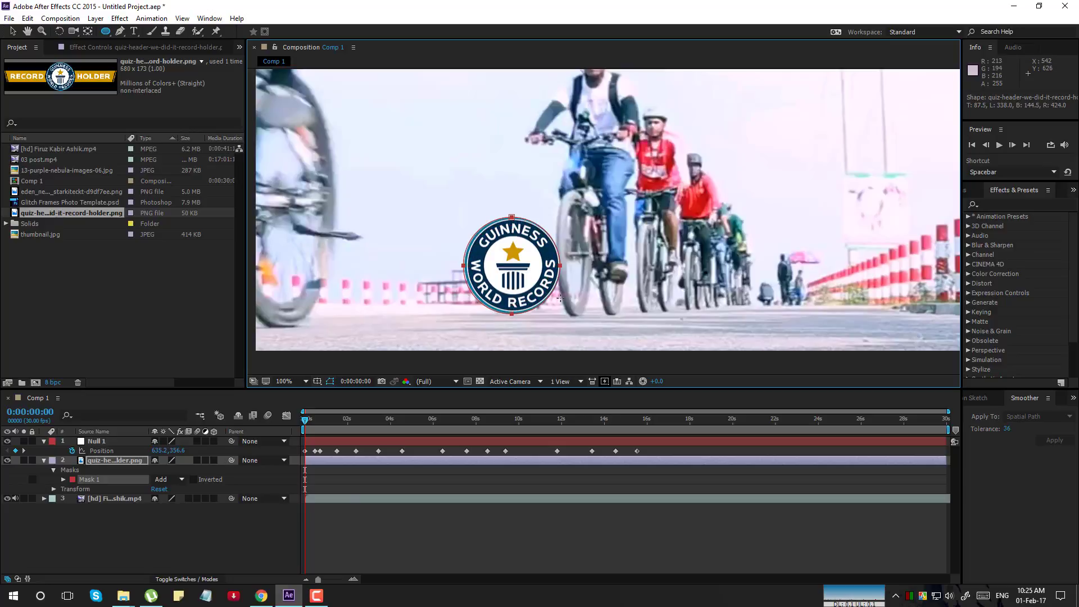
Step: Select Mask 1 and nudge the logo layer slightly right so only the round emblem shows
left_click(95, 478)
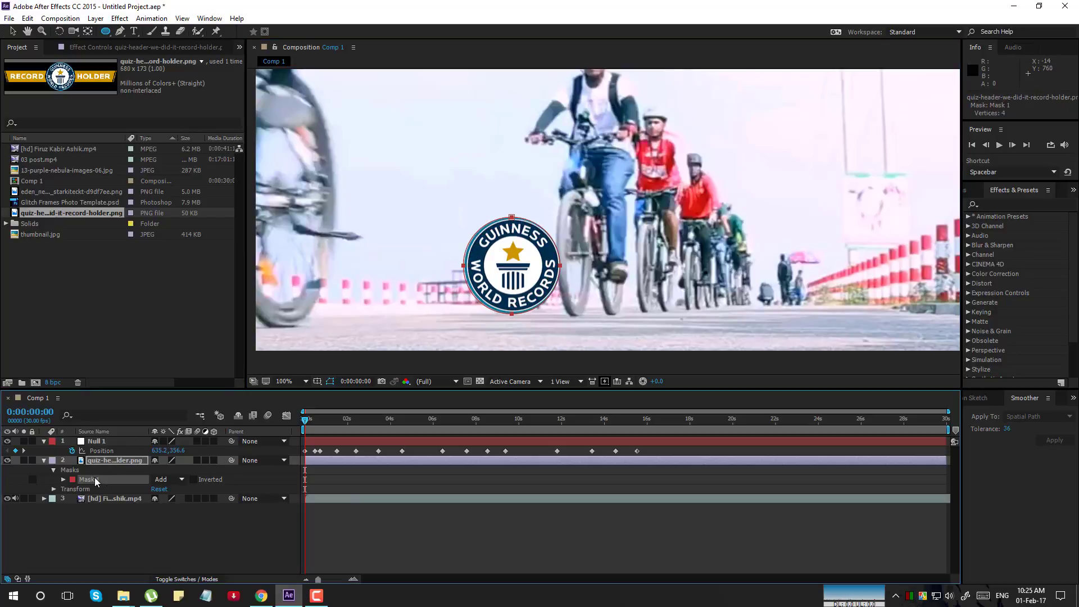
key("v")
left_click(544, 307)
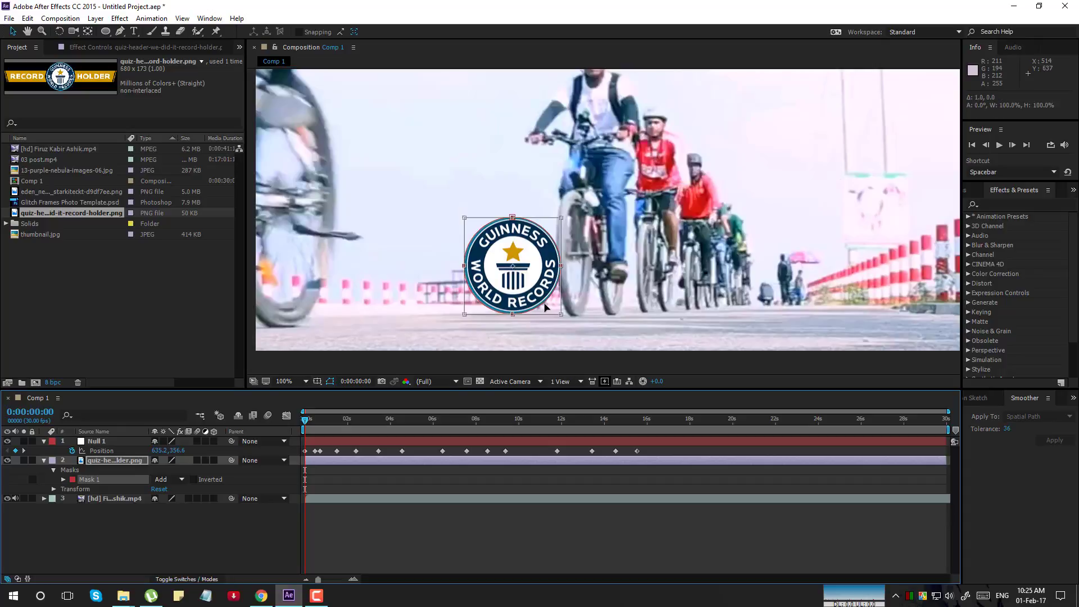
left_click_drag(544, 307, 544, 307)
key("Return")
left_click(426, 550)
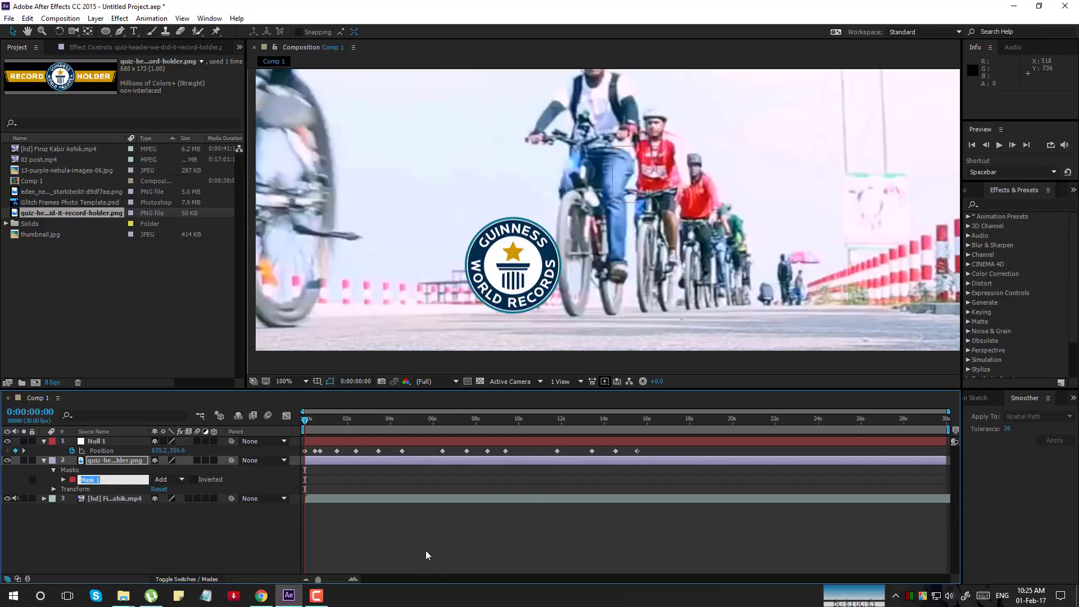
left_click(90, 478)
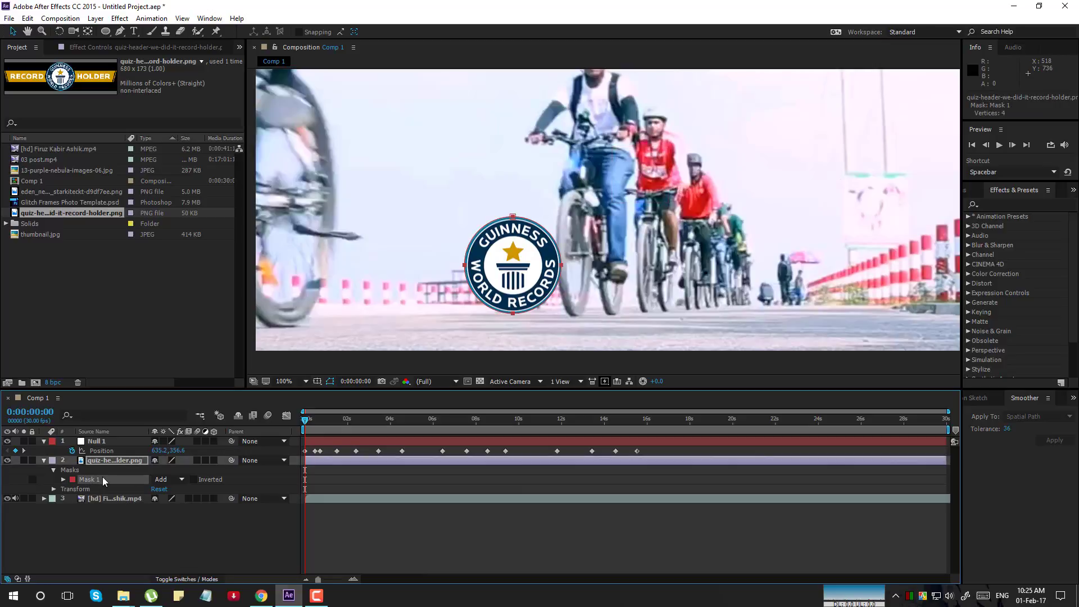
left_click(197, 536)
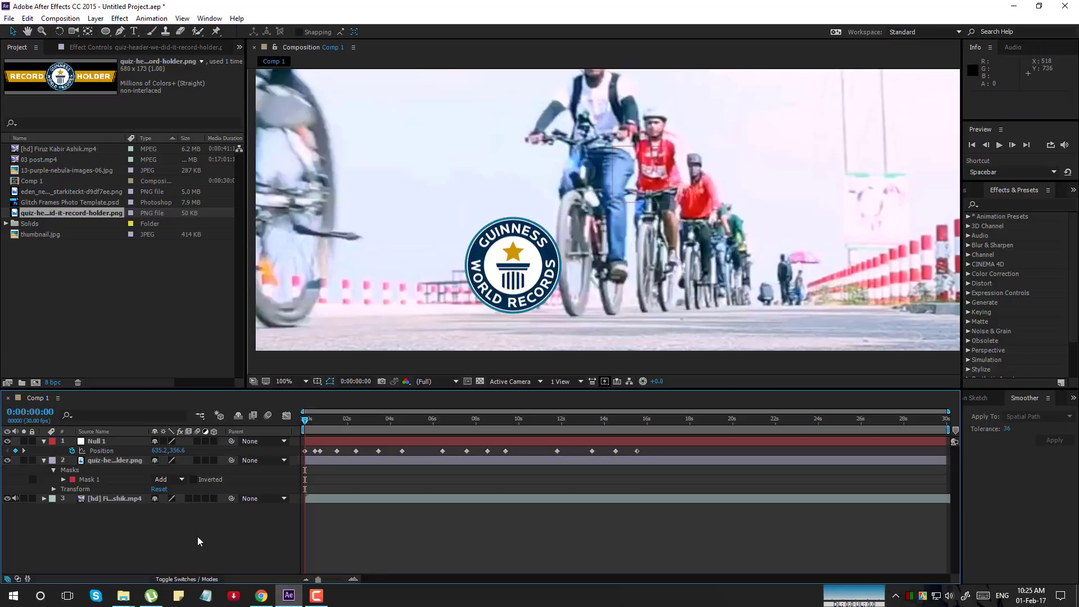
scroll(500, 270, "down", 2)
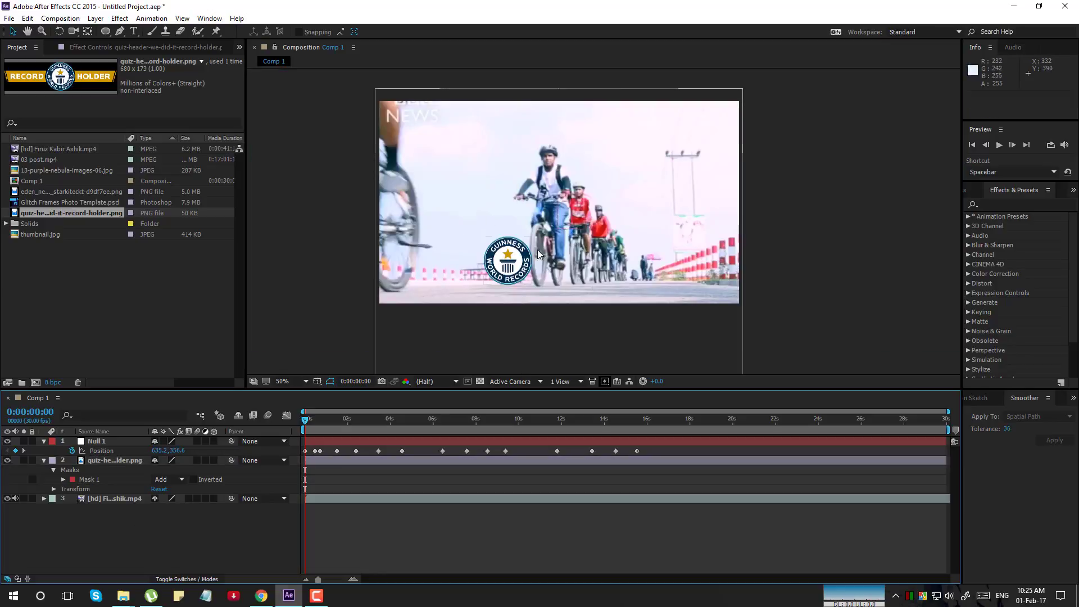
Step: Drag the masked Guinness logo layer into the bottom-left corner of the frame
left_click_drag(504, 221, 489, 284)
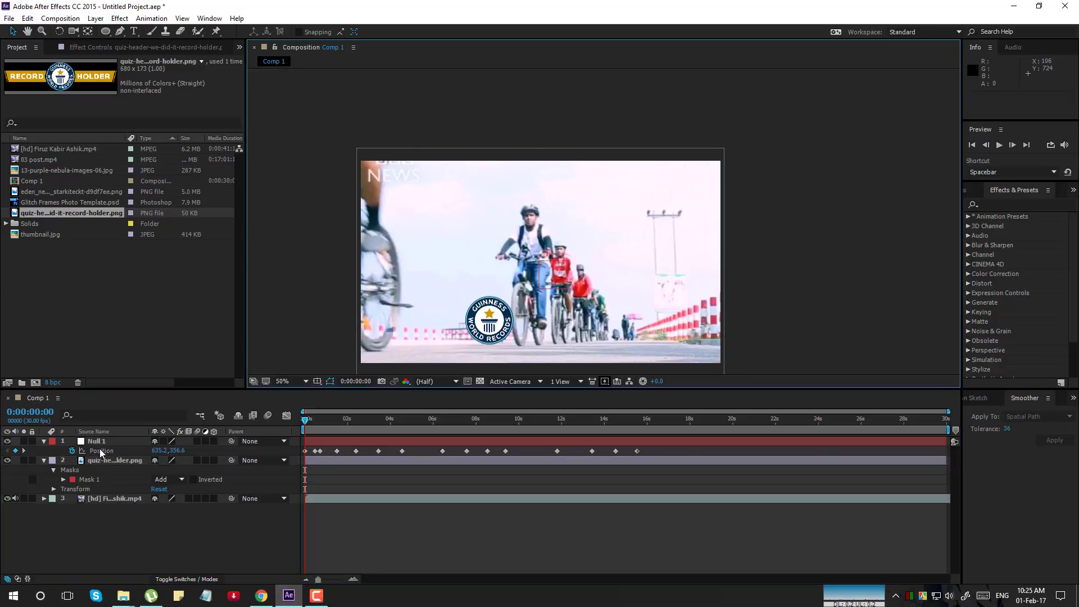
left_click(114, 461)
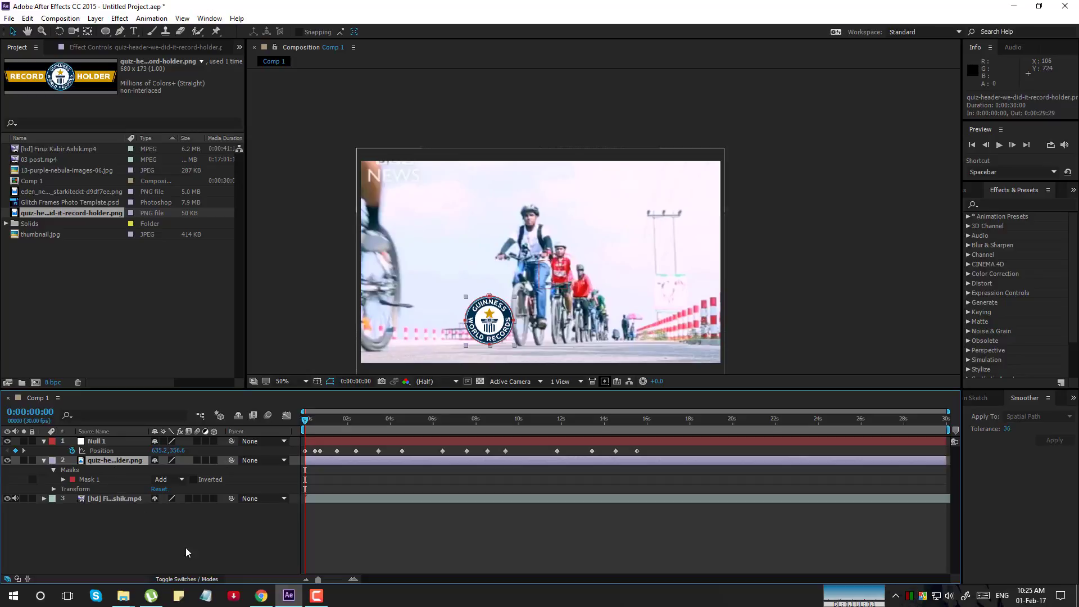
left_click_drag(485, 312, 392, 325)
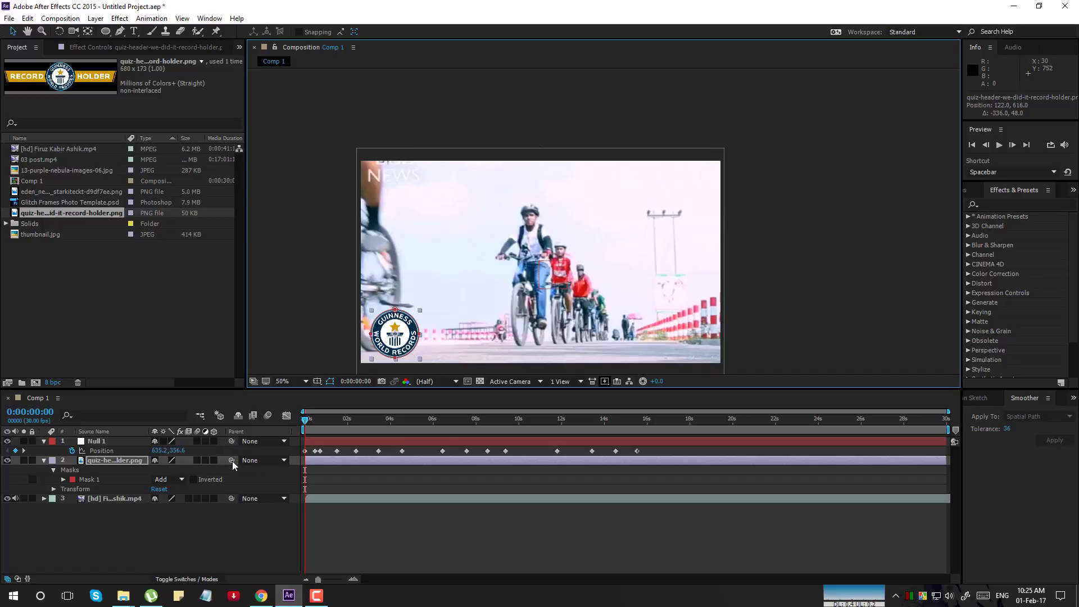
Step: Pick-whip the Guinness logo layer's Parent to Null 1 so it reads 1. Null 1
left_click_drag(231, 461, 55, 341)
left_click_drag(495, 430, 465, 555)
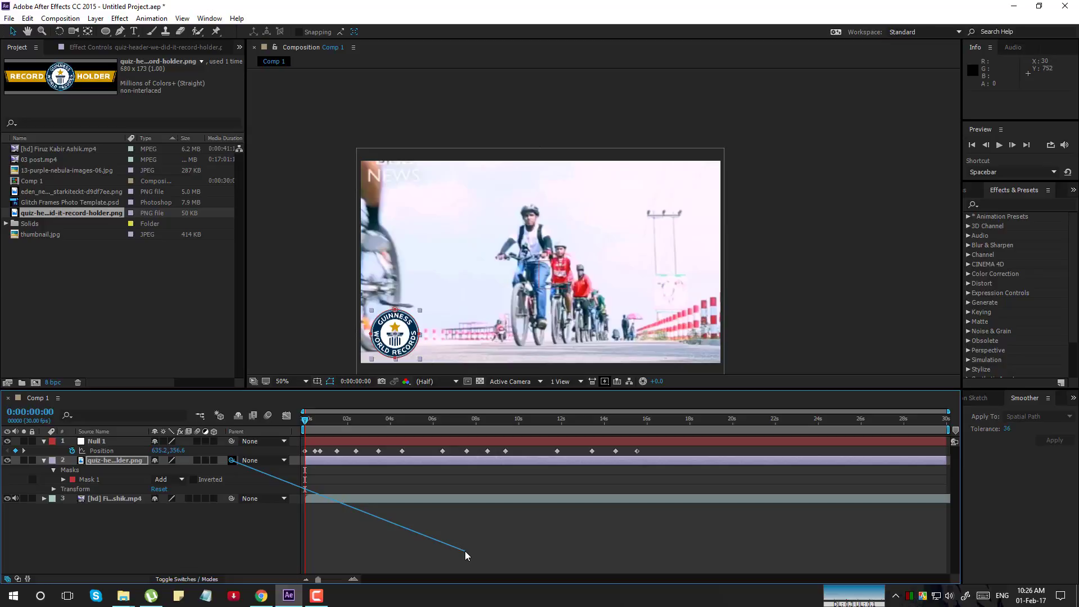
left_click_drag(465, 553, 115, 440)
left_click(334, 463)
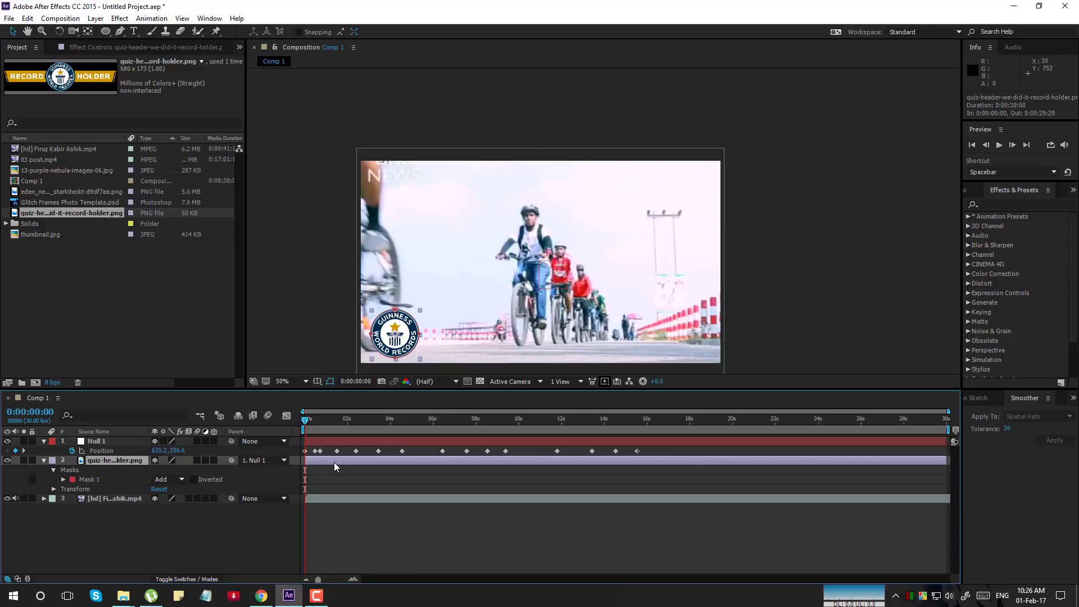
Step: Show the logo layer's Mask Path and Position, preview the animation, then select Null 1
key("m")
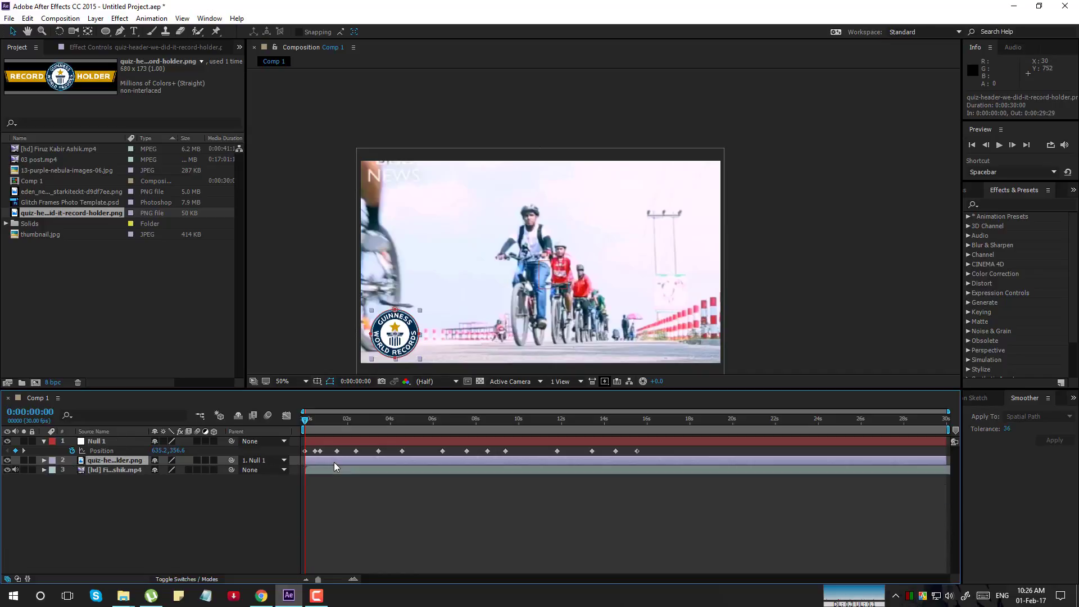
key("shift+p")
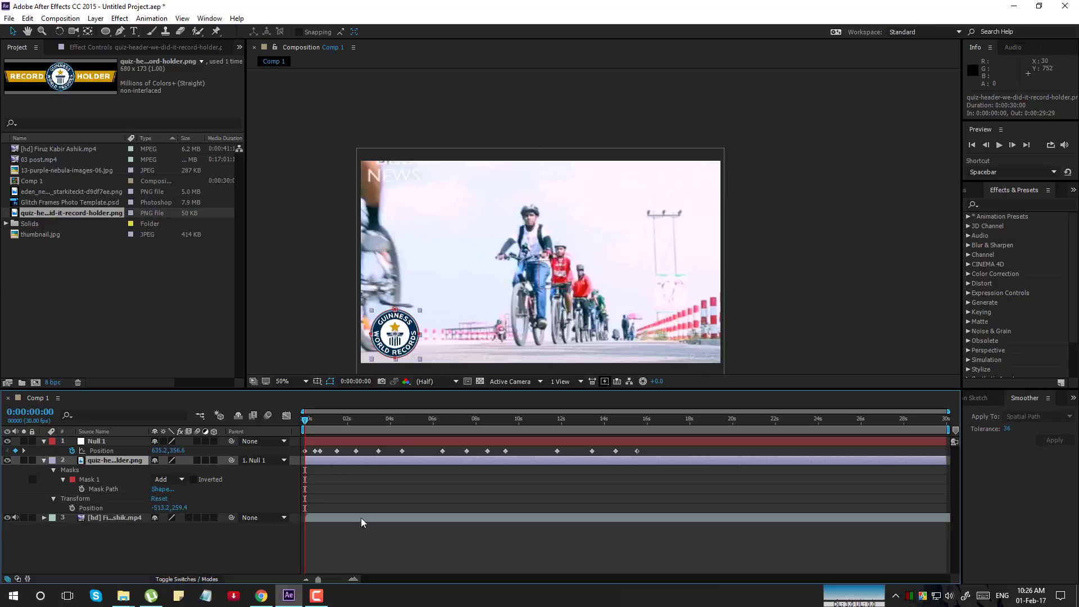
key("space")
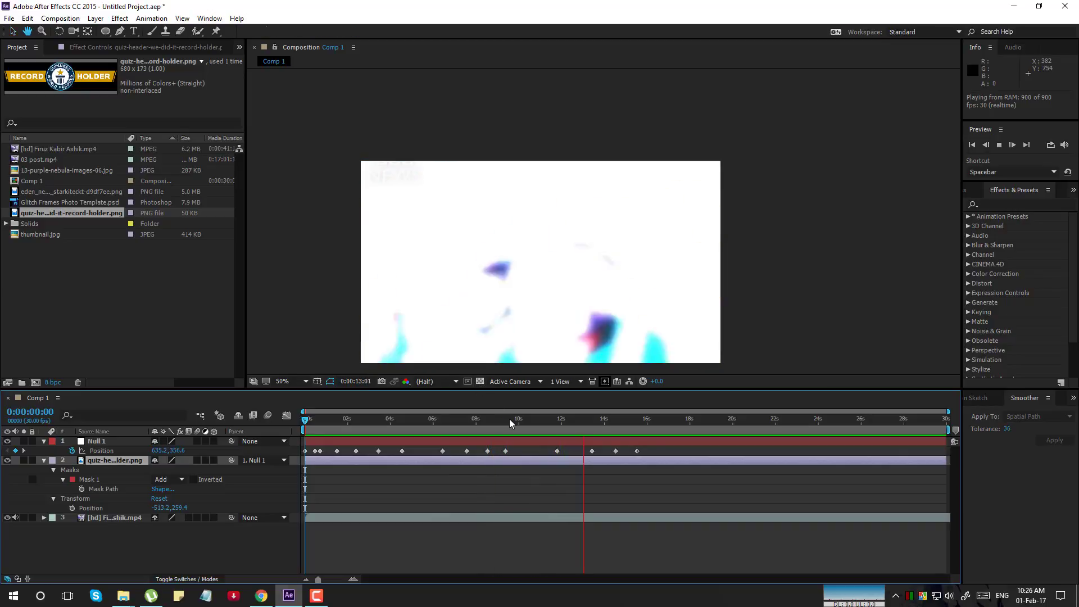
key("space")
left_click_drag(511, 419, 284, 427)
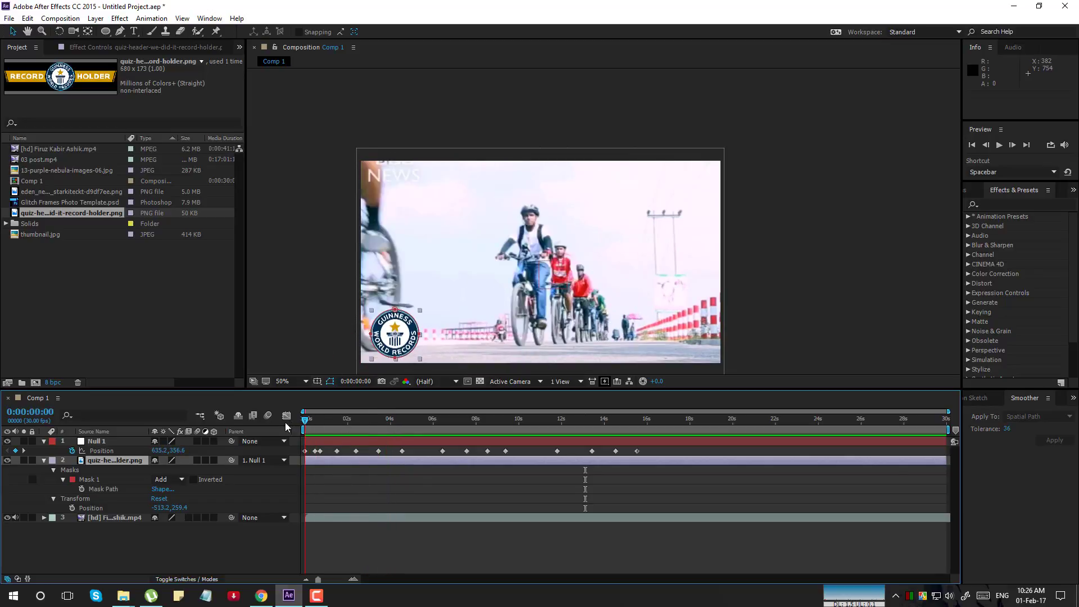
left_click(349, 441)
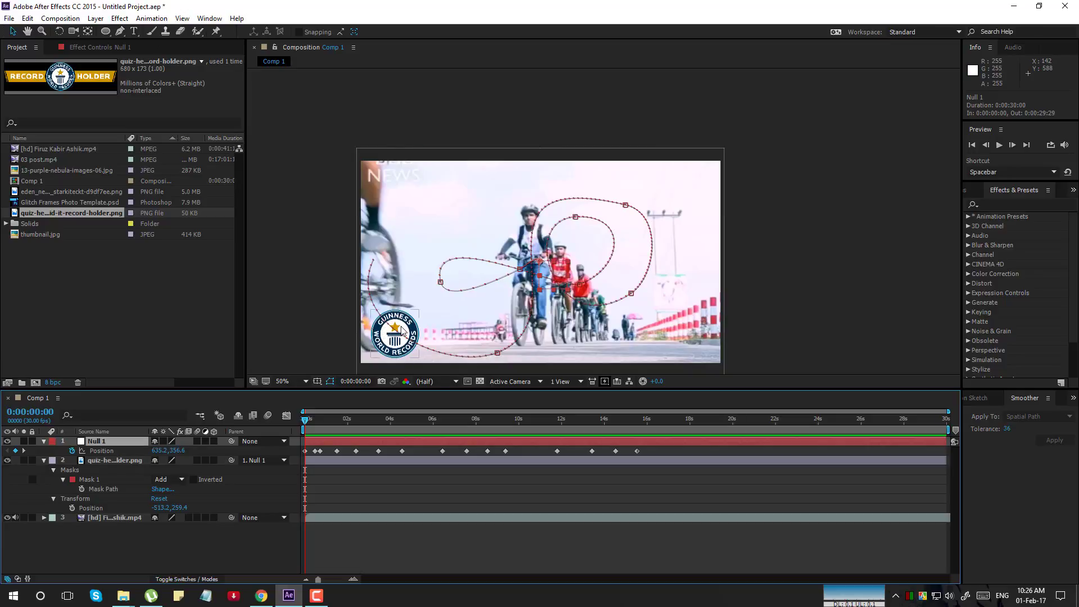
left_click_drag(311, 421, 245, 420)
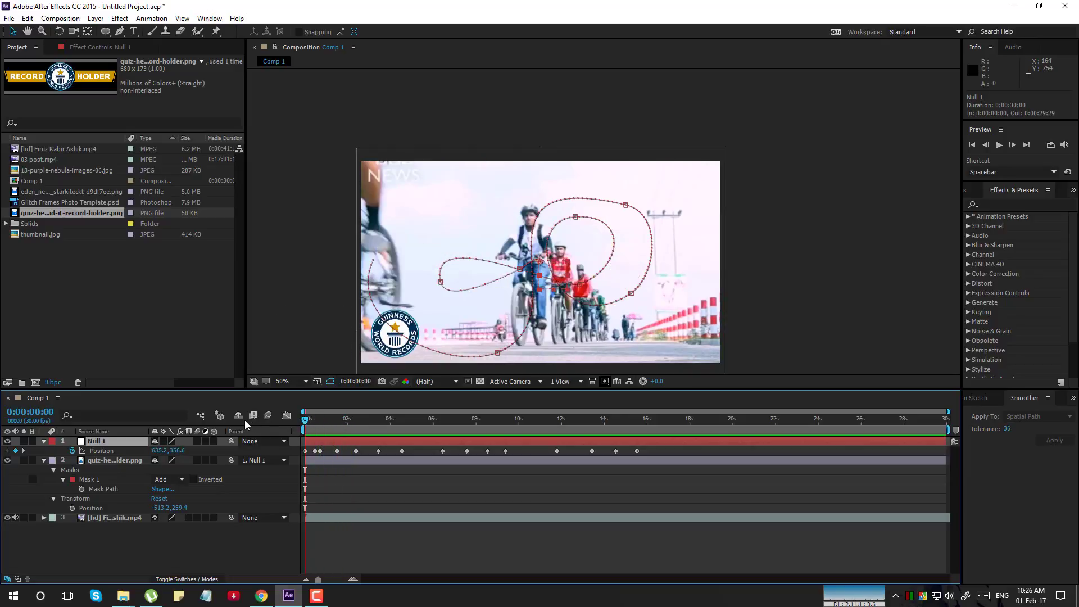
left_click(331, 459)
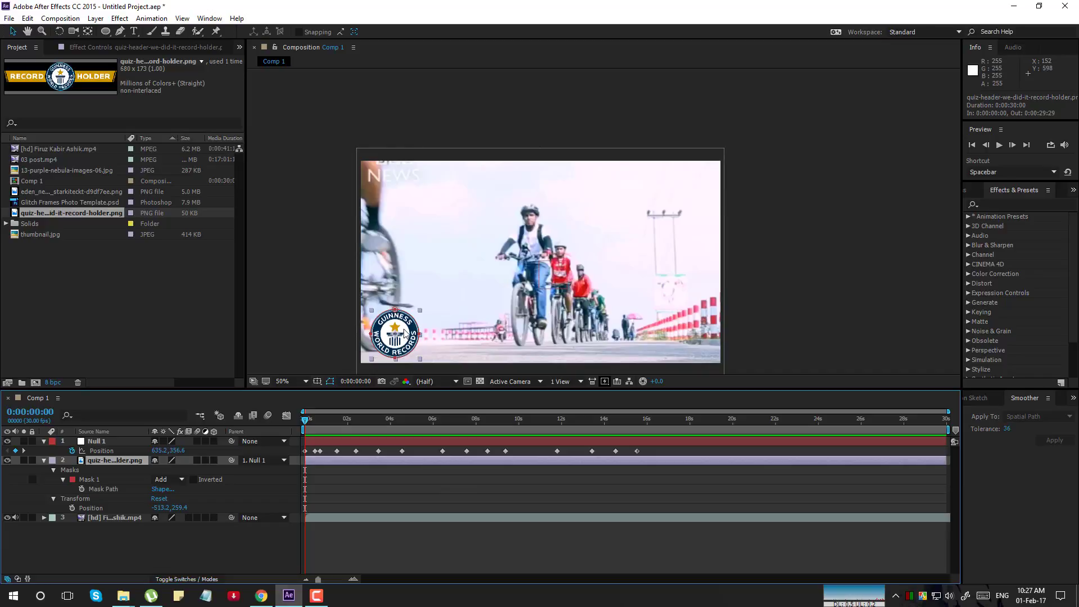
Step: Move the logo onto Null 1 at the comp centre, preview it, and stop at 0:00:02:15
left_click_drag(405, 333, 549, 259)
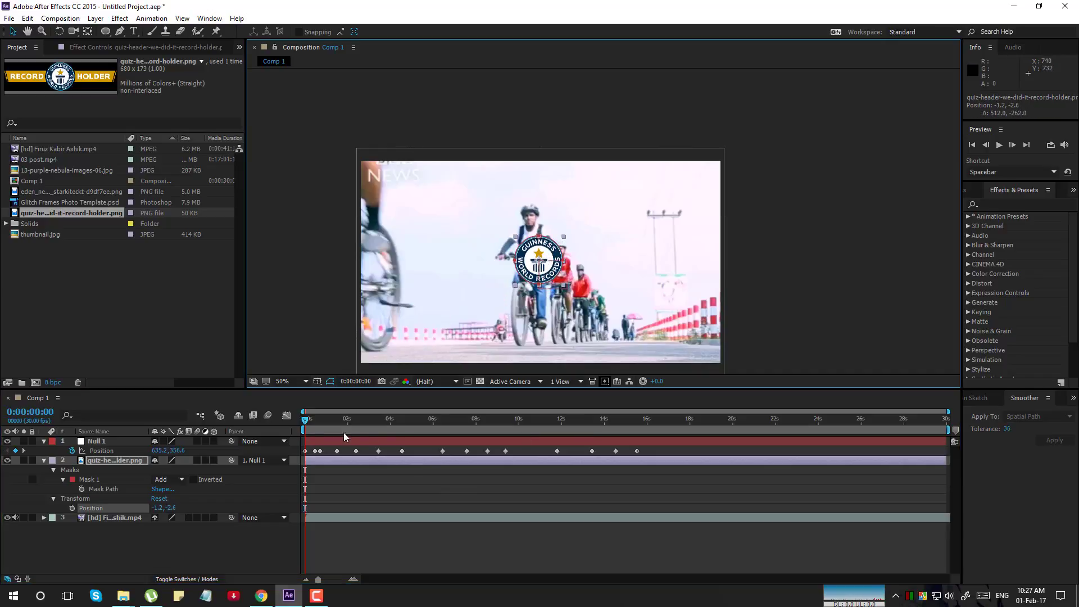
key("space")
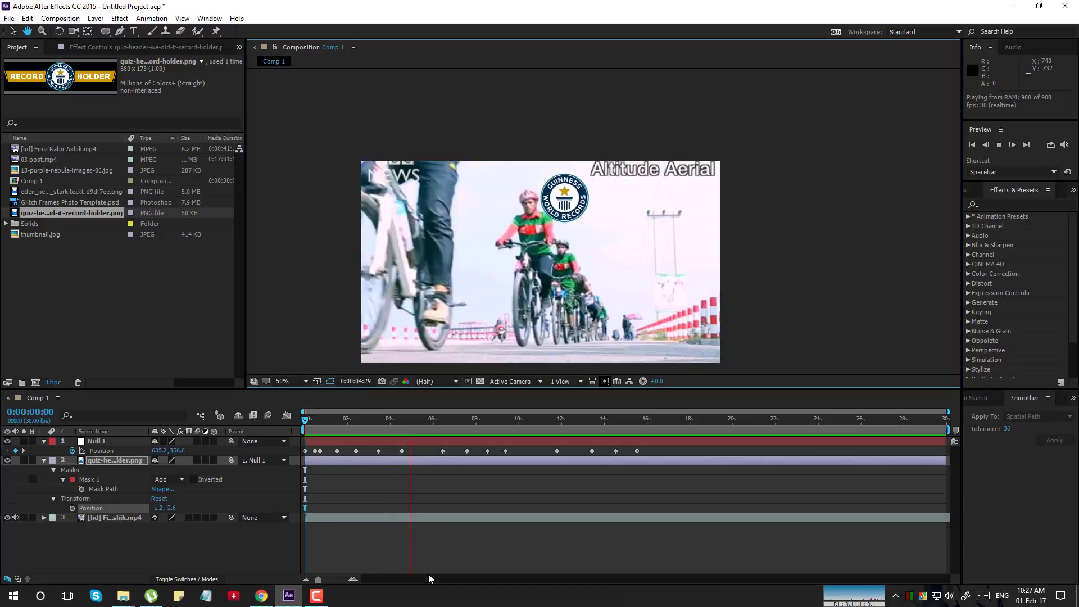
left_click(358, 425)
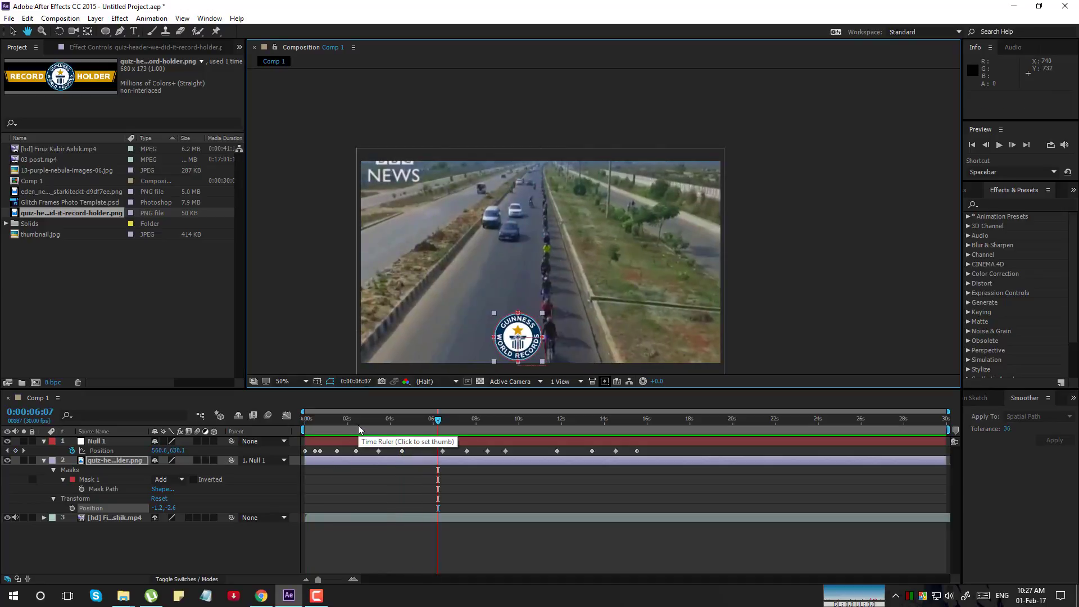
left_click(358, 426)
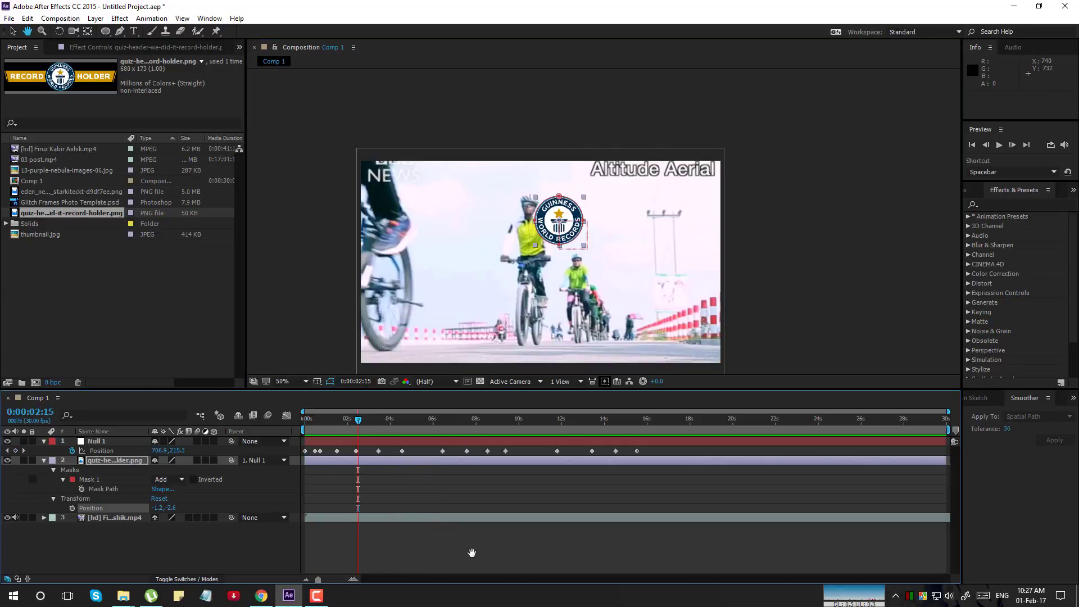
left_click(14, 32)
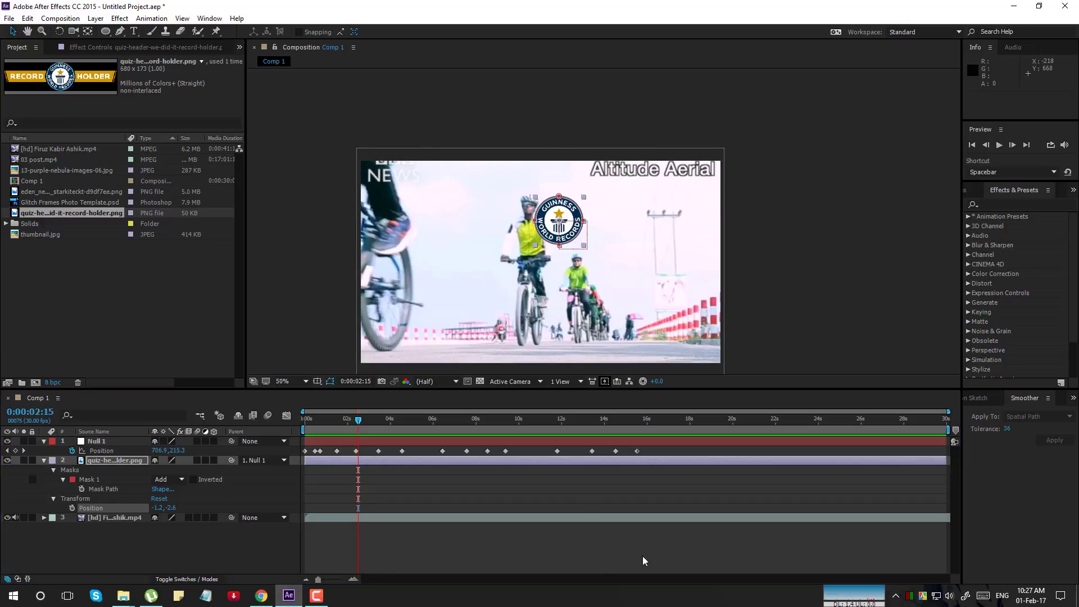
left_click(598, 554)
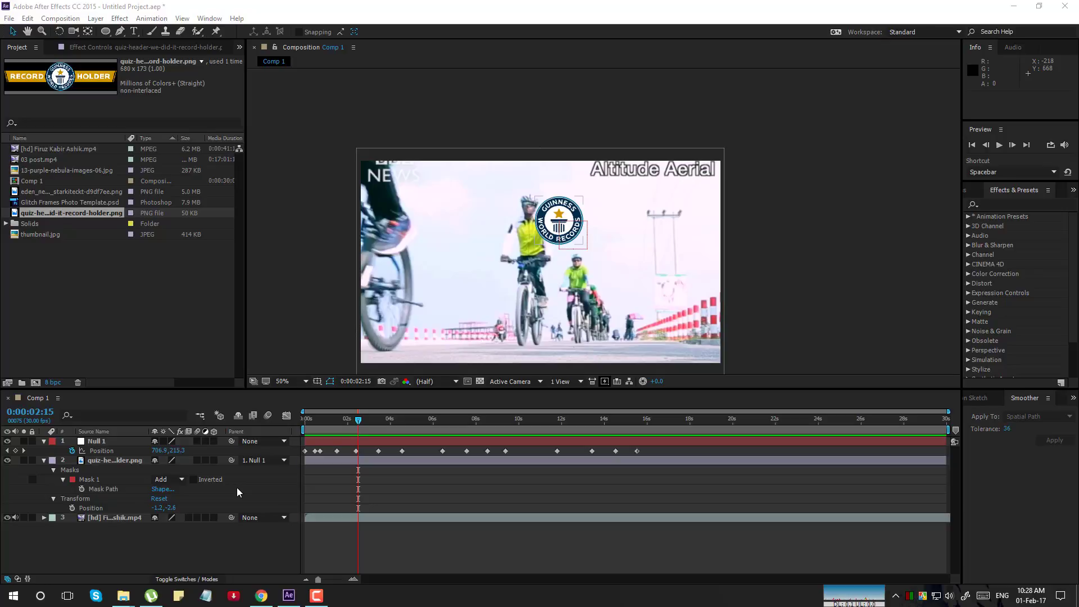
mouse_move(346, 418)
left_mouse_down()
mouse_move(312, 418)
mouse_move(360, 423)
mouse_move(343, 430)
left_mouse_up()
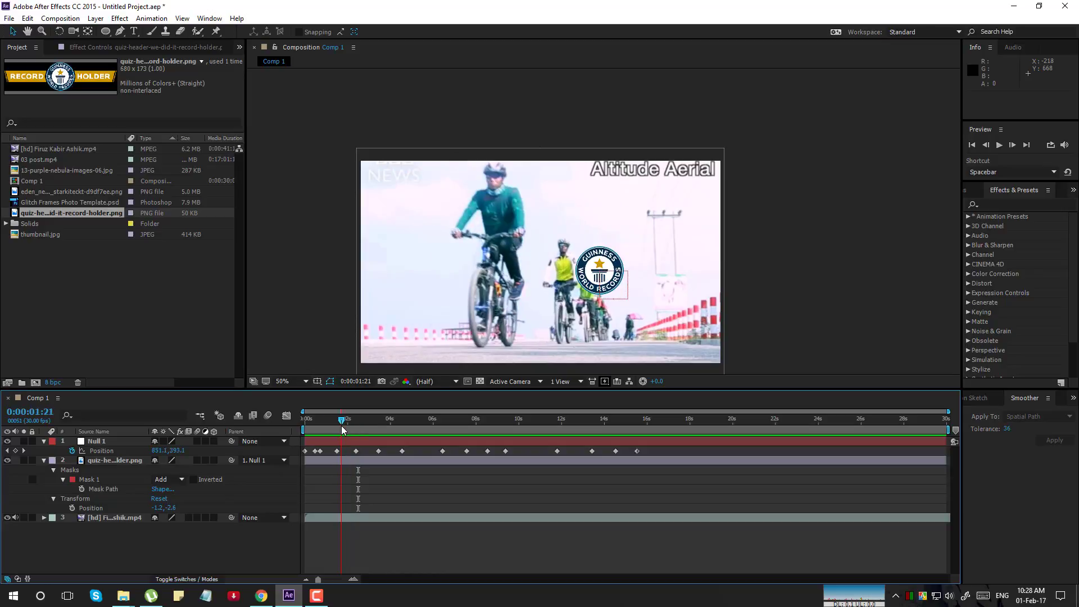
left_click(387, 421)
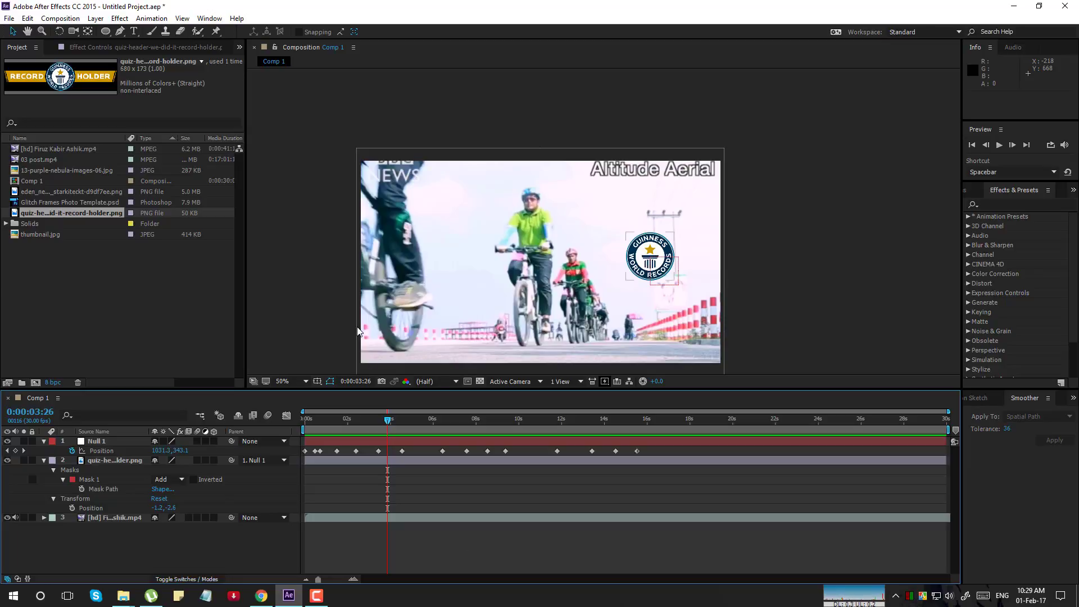
left_click_drag(397, 416, 374, 429)
left_click(405, 459)
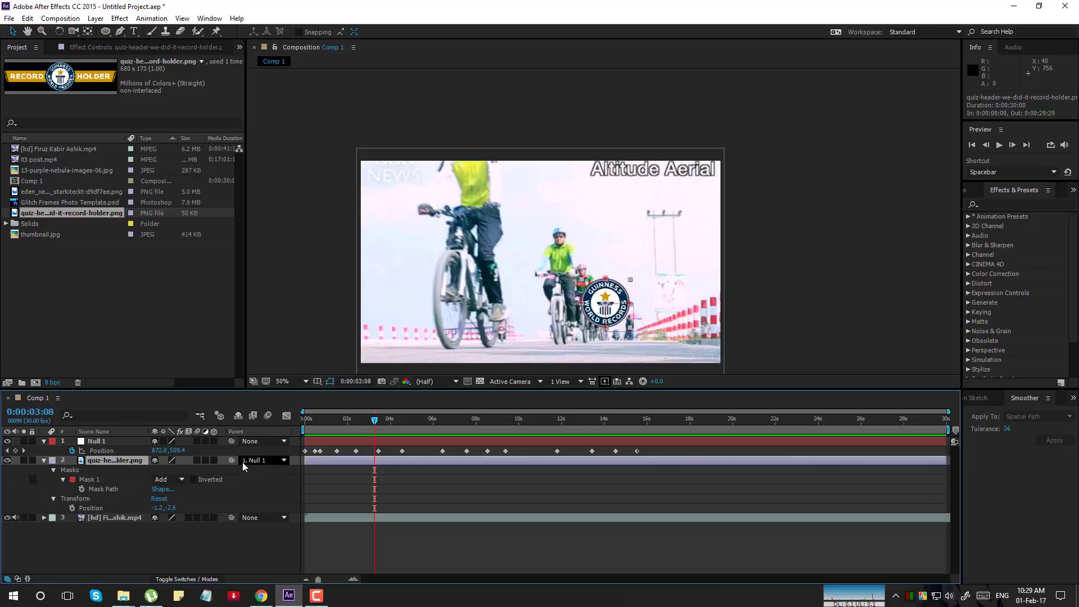
Step: Set the logo layer's Parent to None and delete the Null 1 layer
left_click(284, 459)
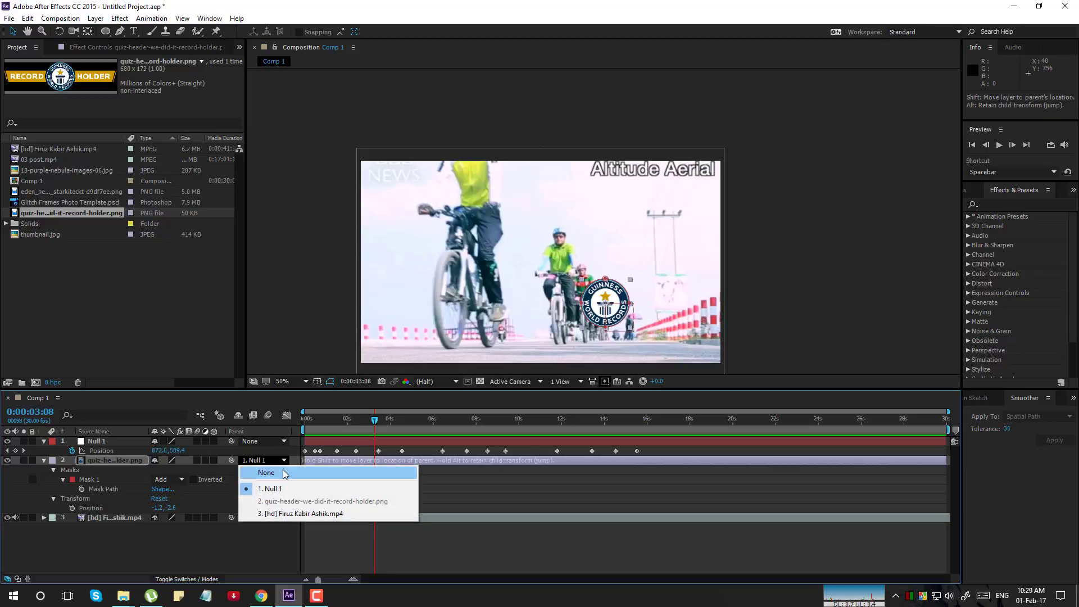
left_click(284, 473)
left_click(275, 460)
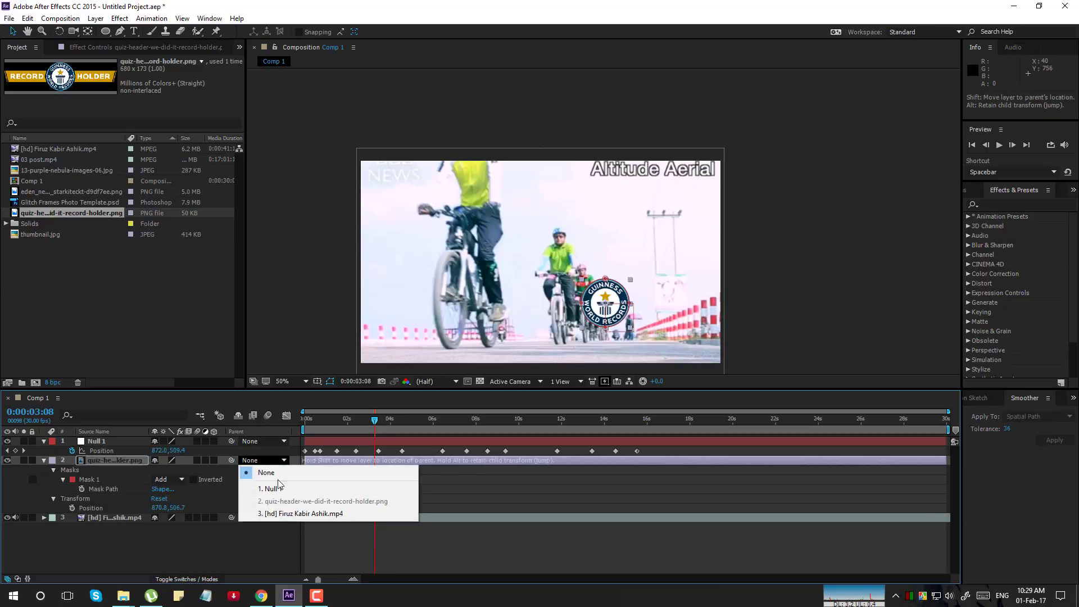
left_click(286, 513)
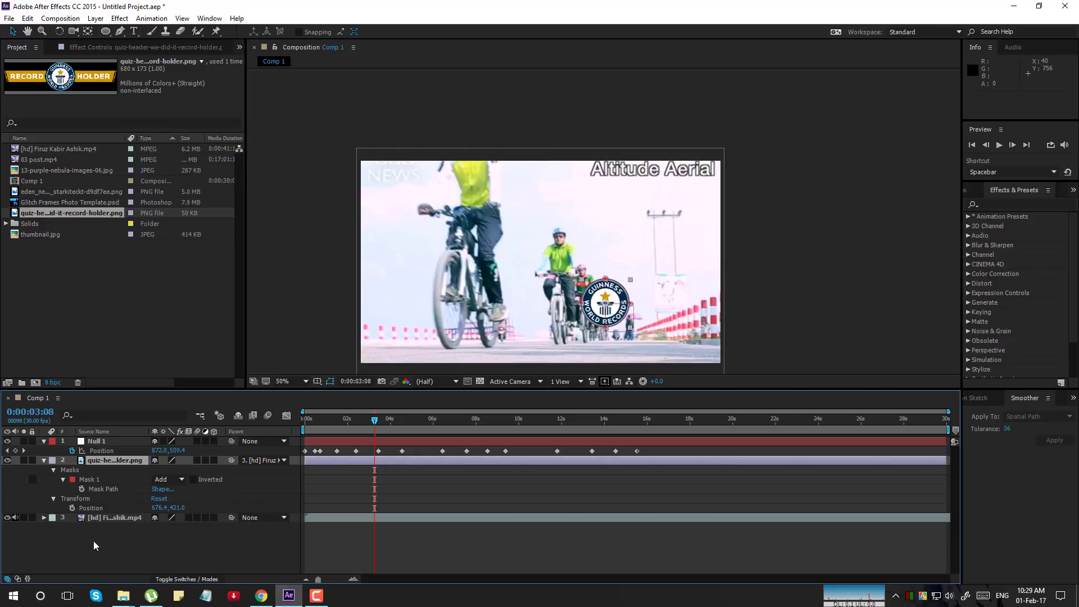
left_click(284, 460)
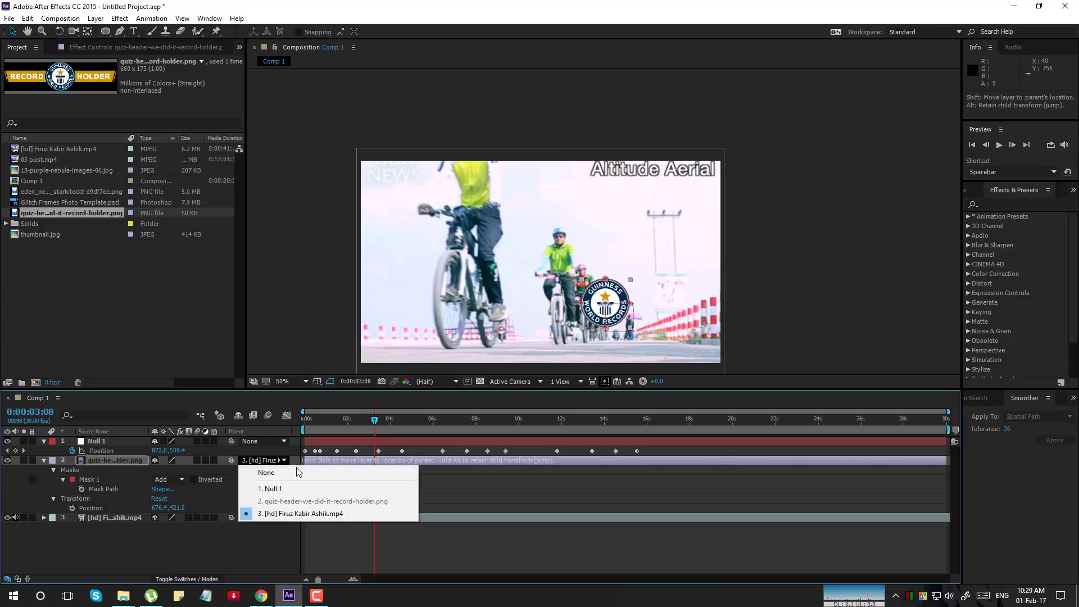
left_click(296, 472)
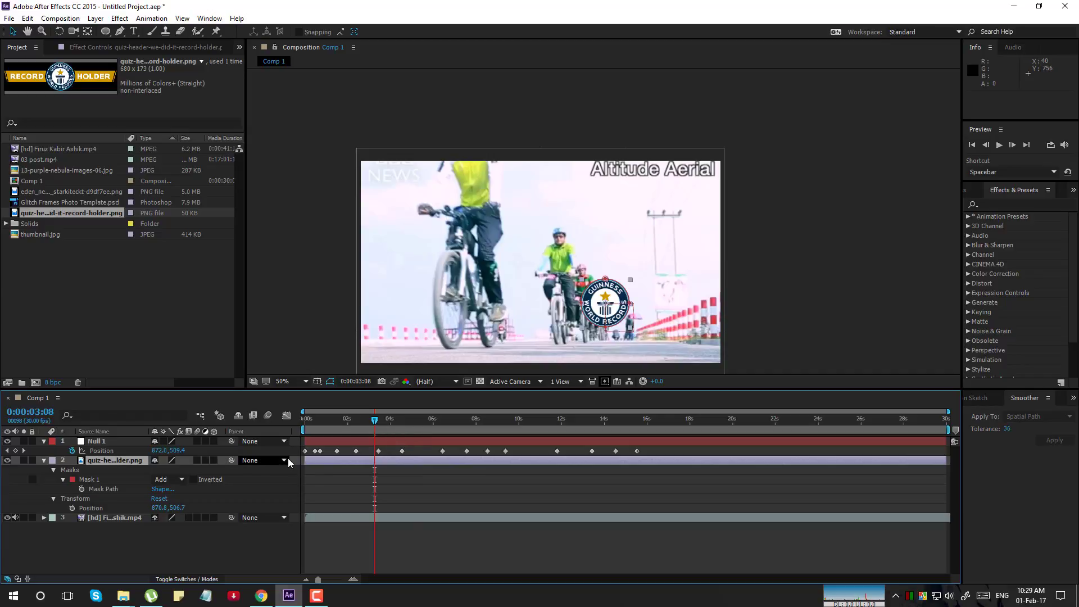
left_click(325, 440)
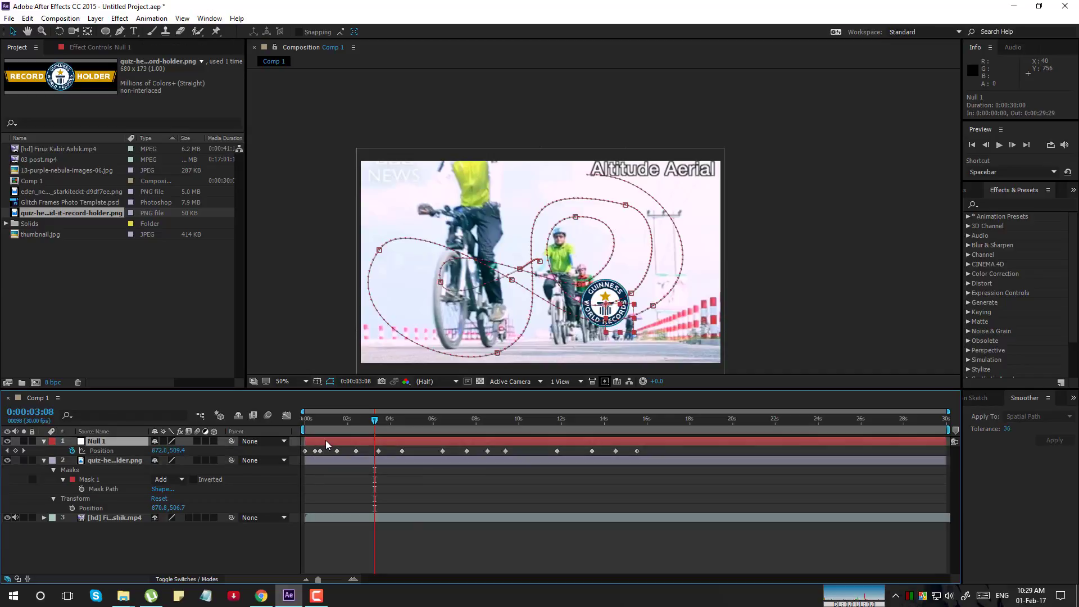
key("Delete")
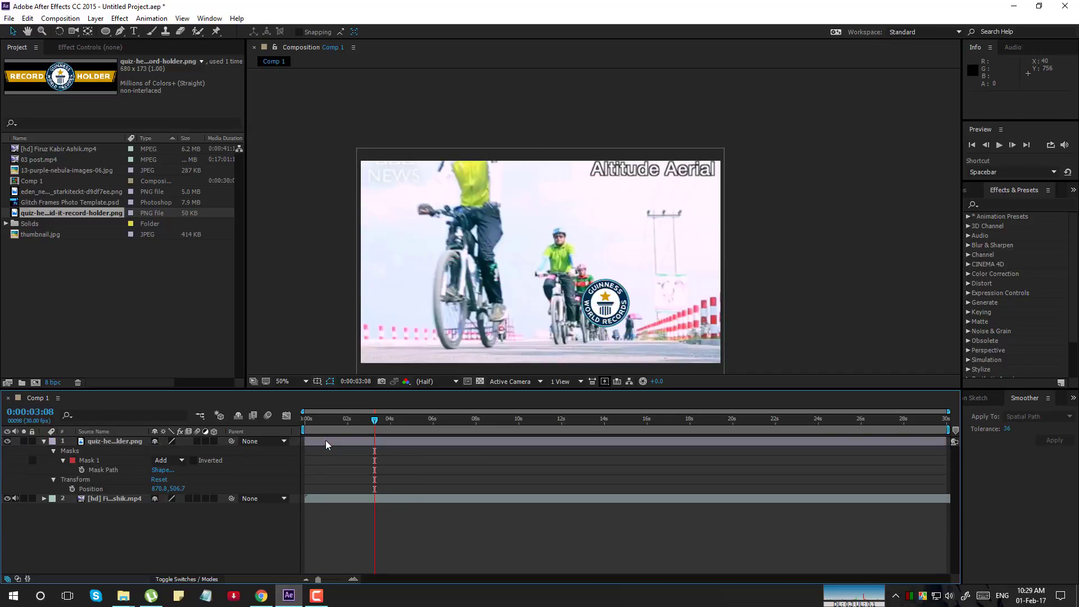
Step: At 0:00, place the logo at the frame's left edge and set a Position keyframe
left_click(326, 440)
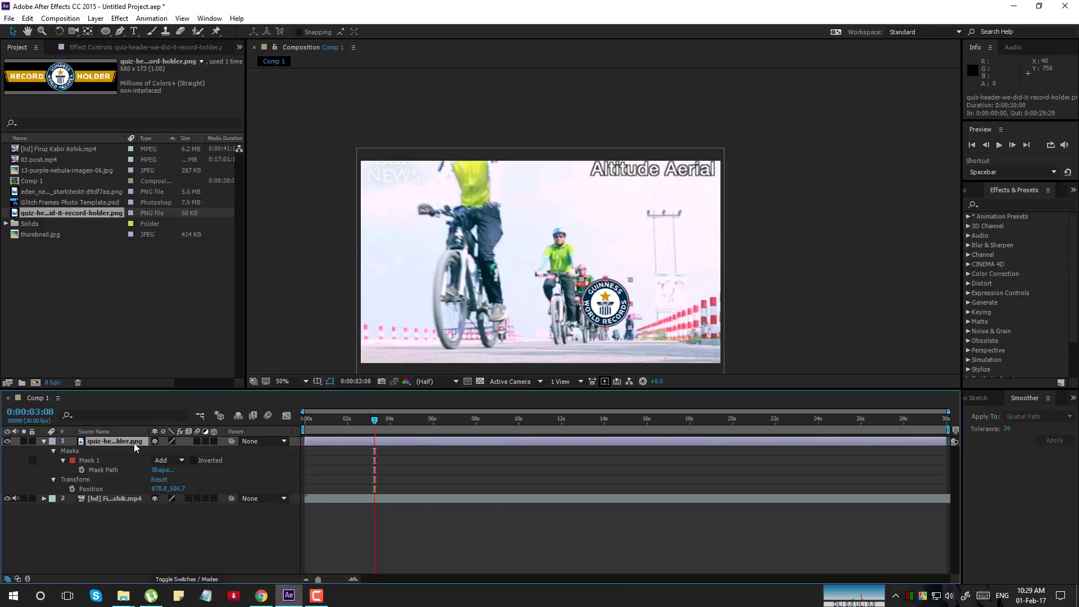
left_click(328, 419)
key("Home")
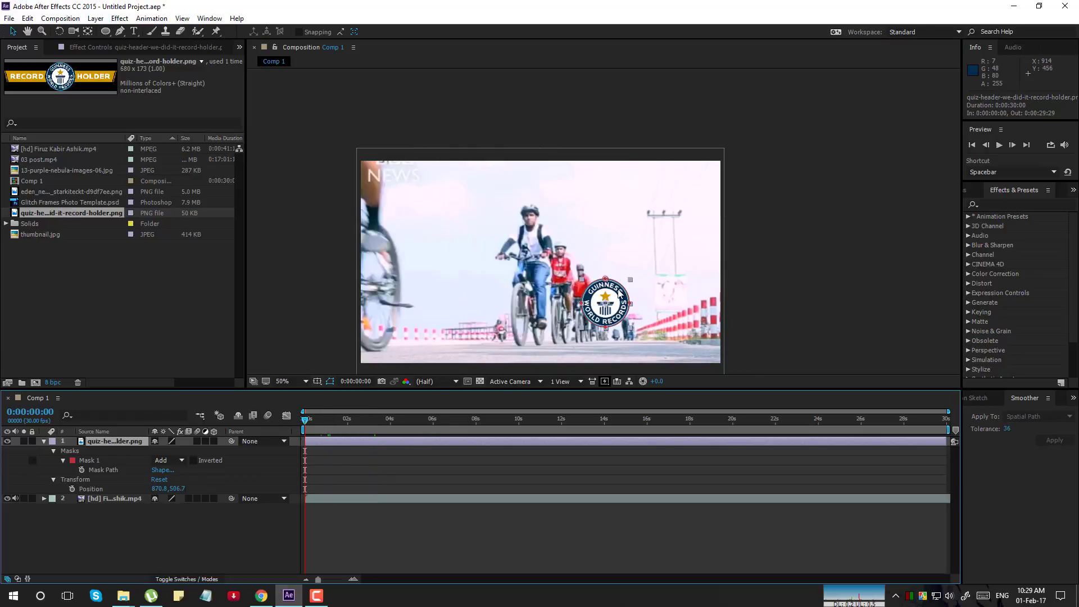
left_click_drag(619, 290, 398, 264)
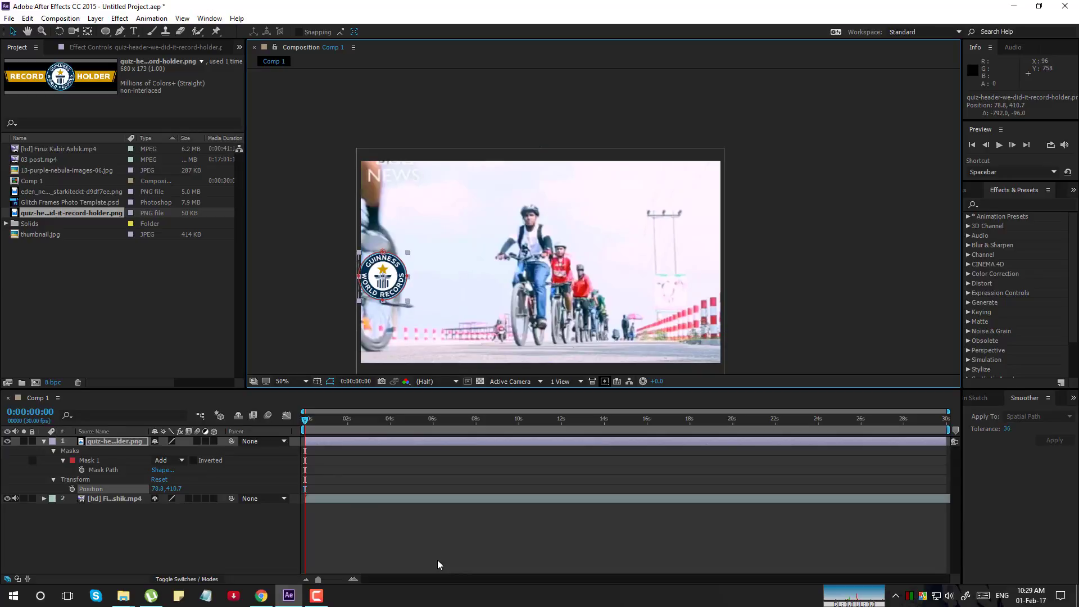
key("alt+shift+p")
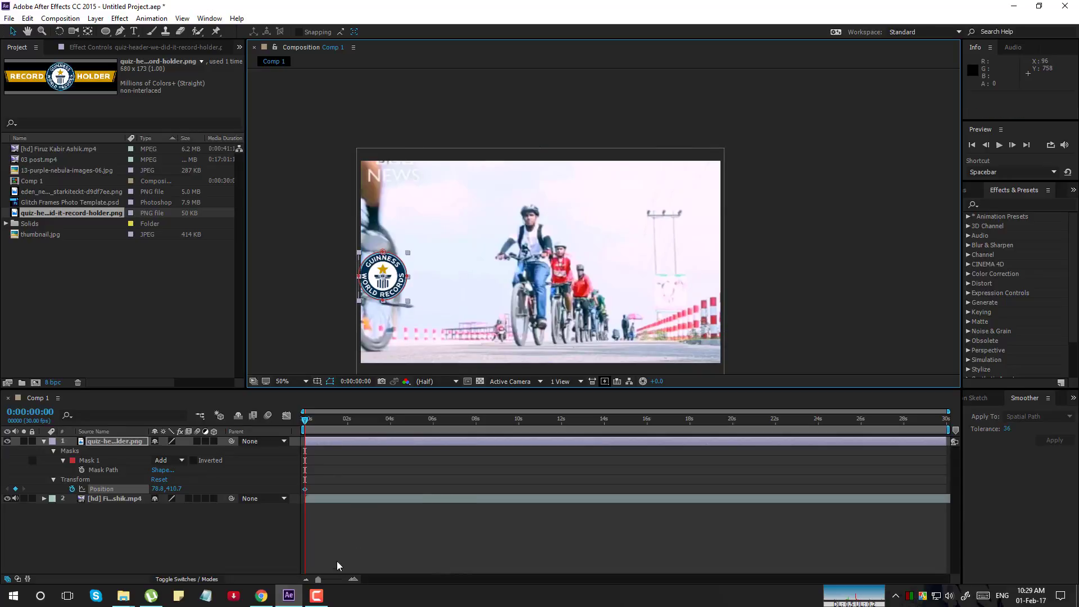
Step: At 0:00:02:01, move the logo to the right side of the frame and review the slide
left_click_drag(343, 419, 349, 459)
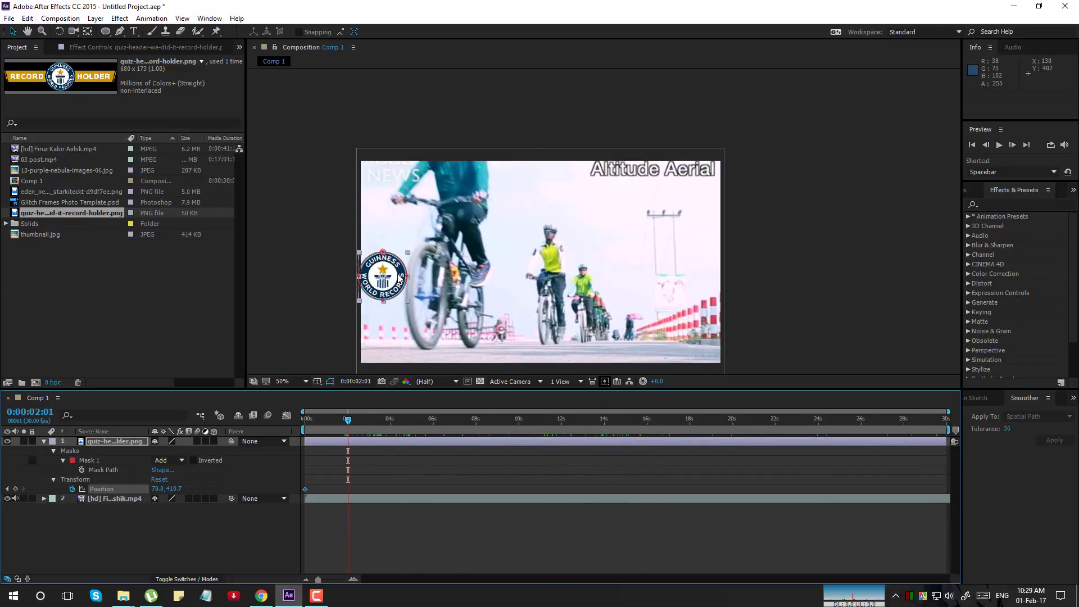
left_click_drag(457, 276, 710, 220)
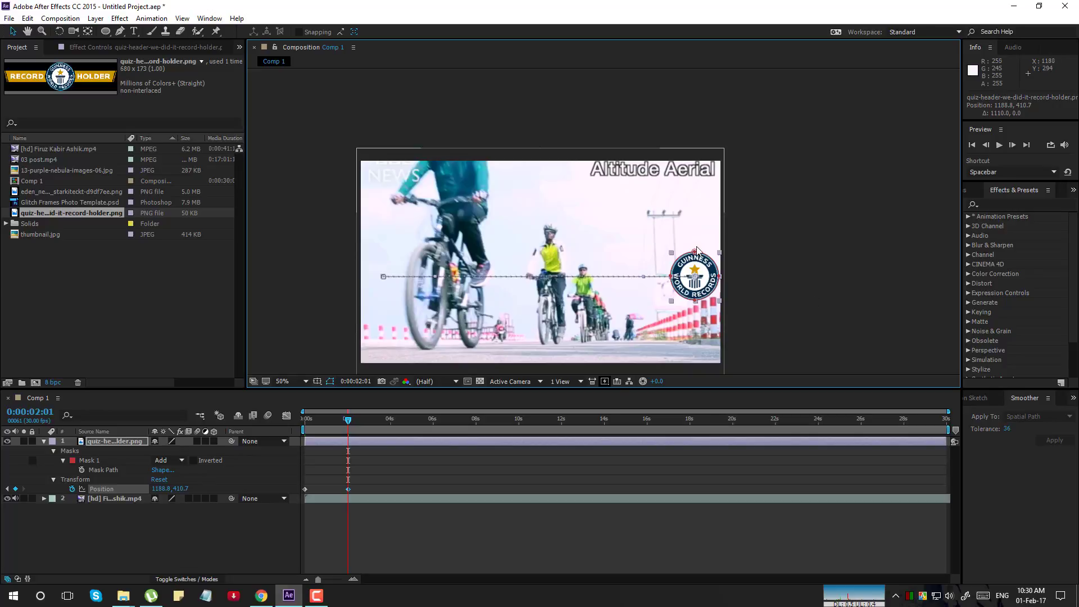
mouse_move(312, 426)
left_mouse_down()
mouse_move(292, 430)
mouse_move(345, 422)
mouse_move(297, 421)
left_mouse_up()
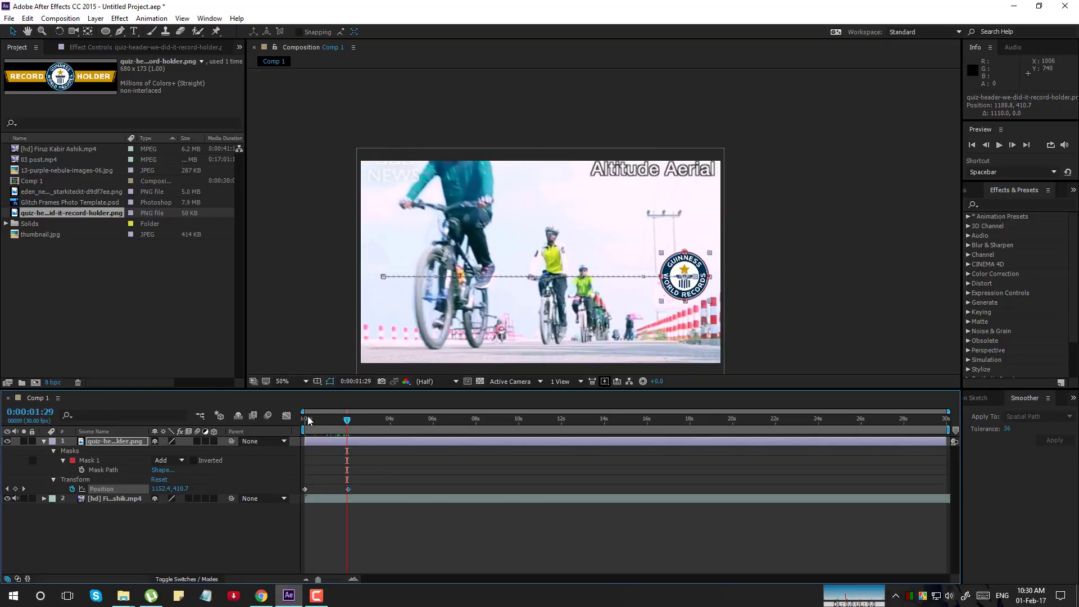
left_click(346, 415)
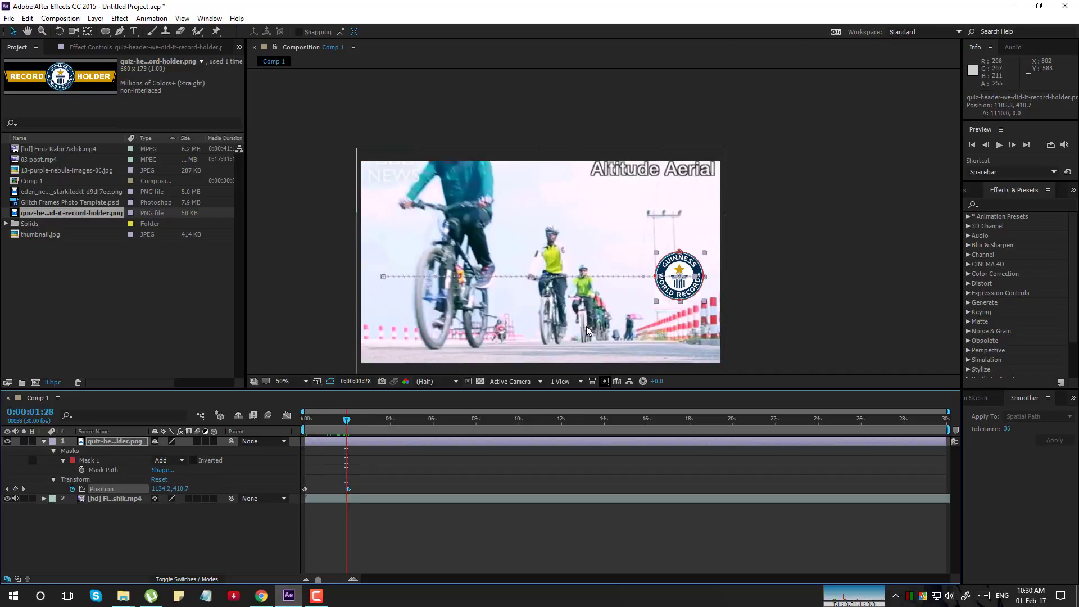
key("h")
left_click_drag(585, 326, 578, 302)
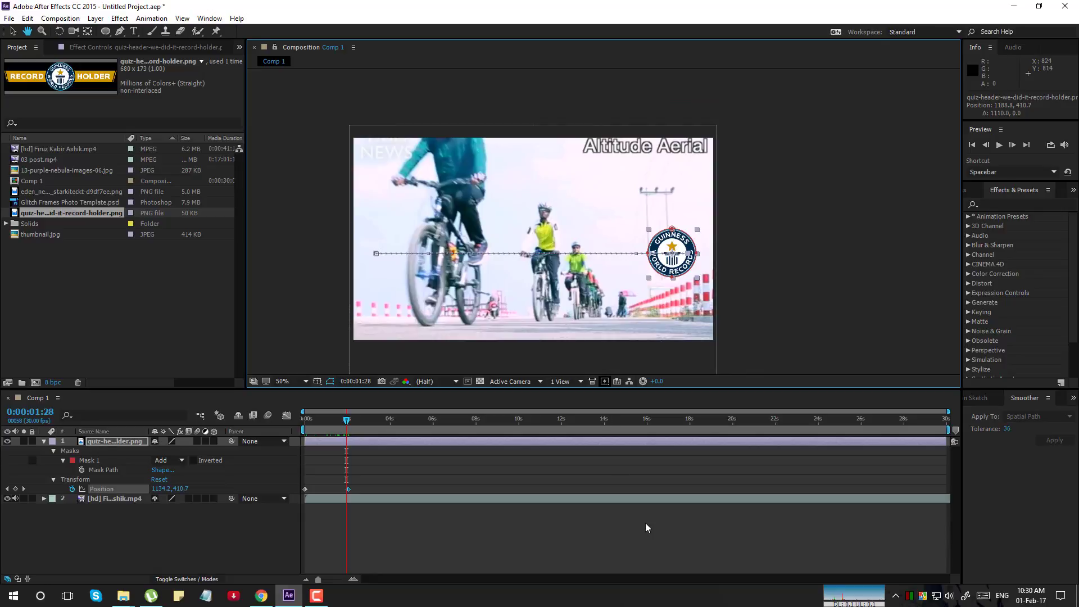
key("v")
Step: Check the 0:00:02:01 keyframe, show only the logo's keyframed Position with U, and reselect the logo
mouse_move(345, 430)
left_mouse_down()
mouse_move(364, 426)
mouse_move(354, 428)
left_mouse_up()
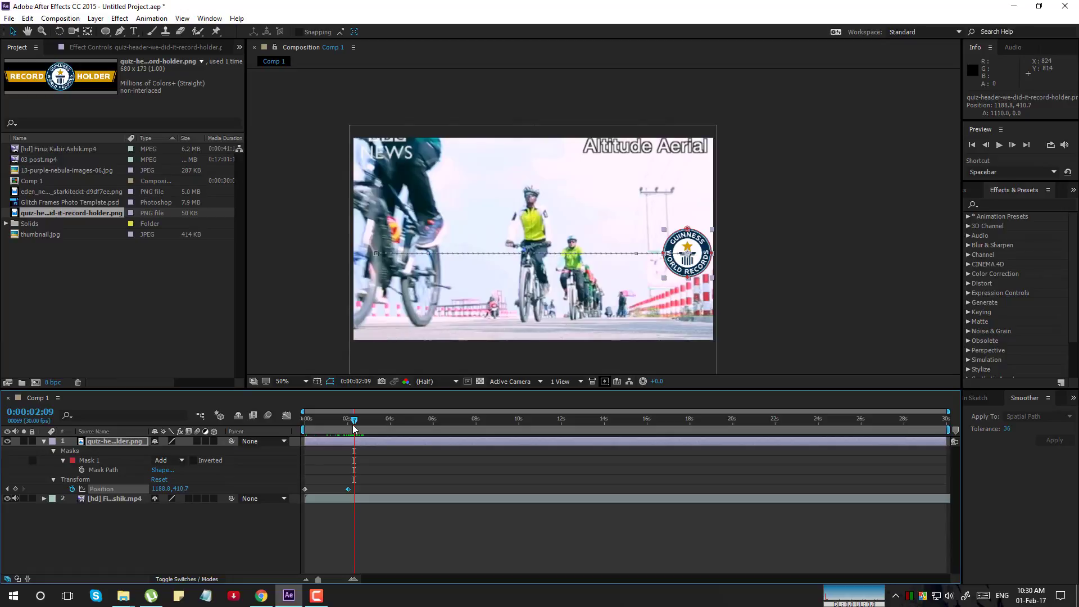
left_click(374, 440)
key("u")
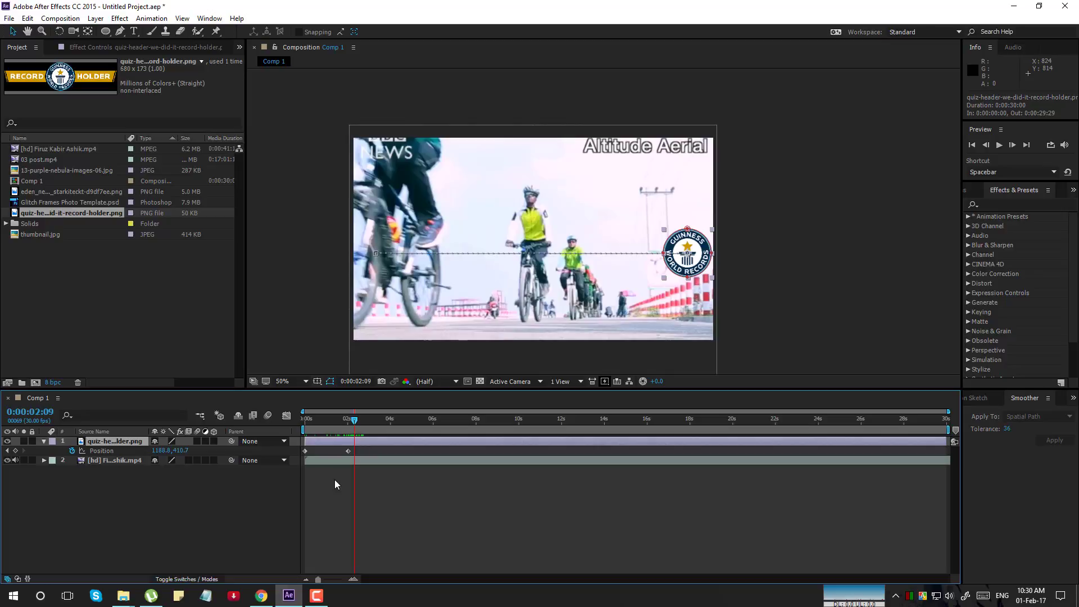
left_click(1035, 205)
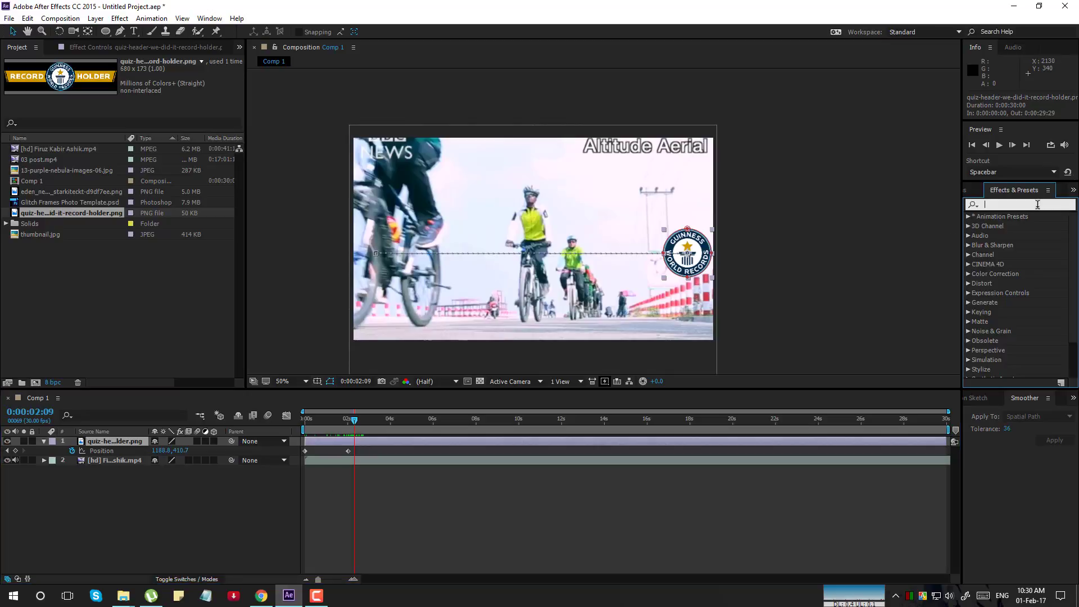
left_click(649, 531)
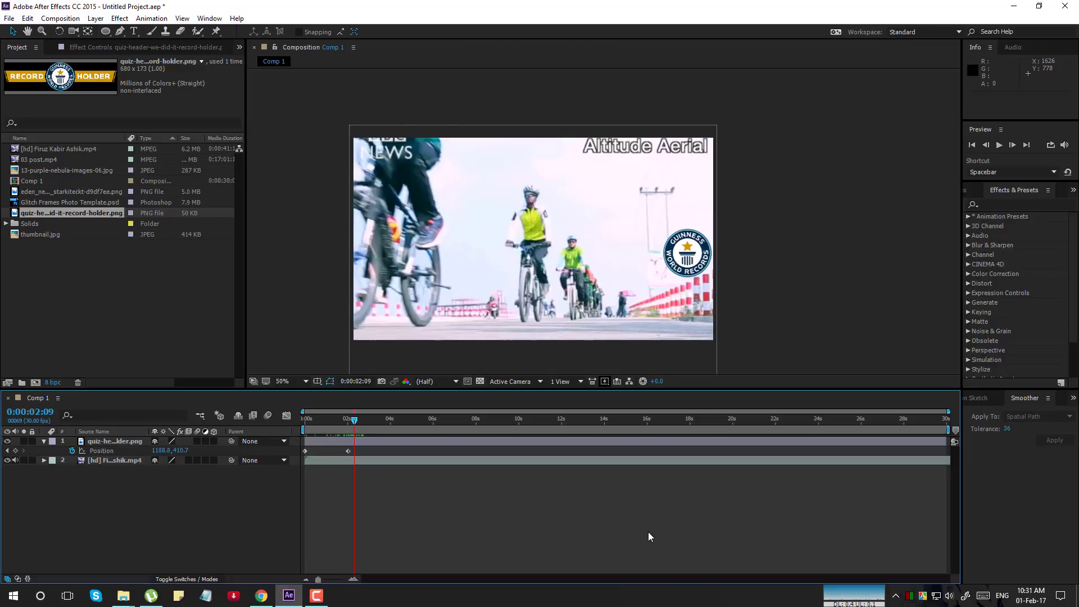
left_click(101, 441)
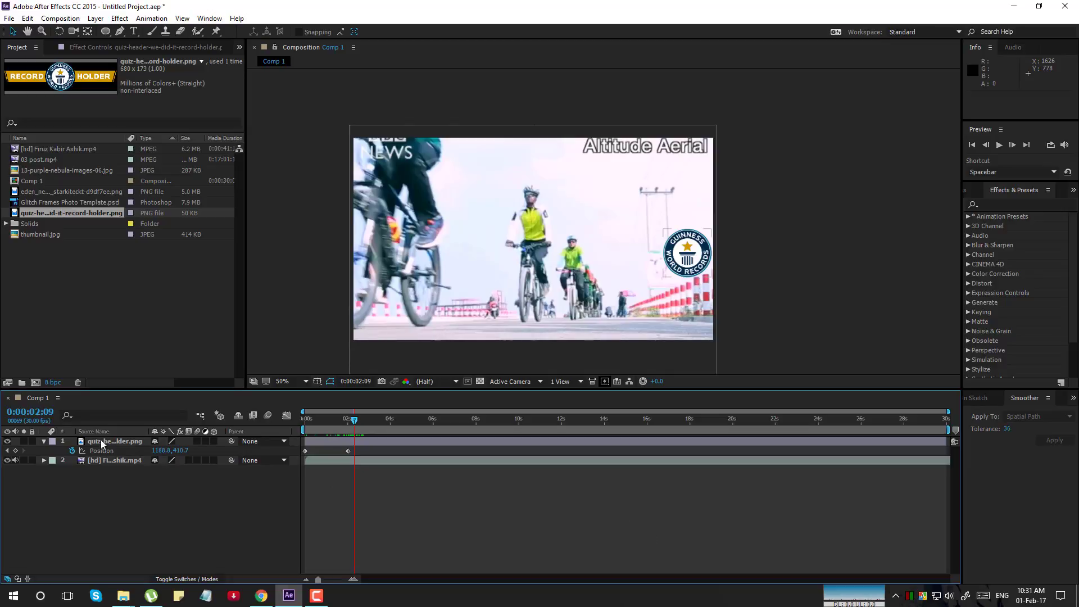
Step: Add a transform.position expression to the logo's Position, enlarge its text field, and scrub the motion
left_click(72, 450, "alt")
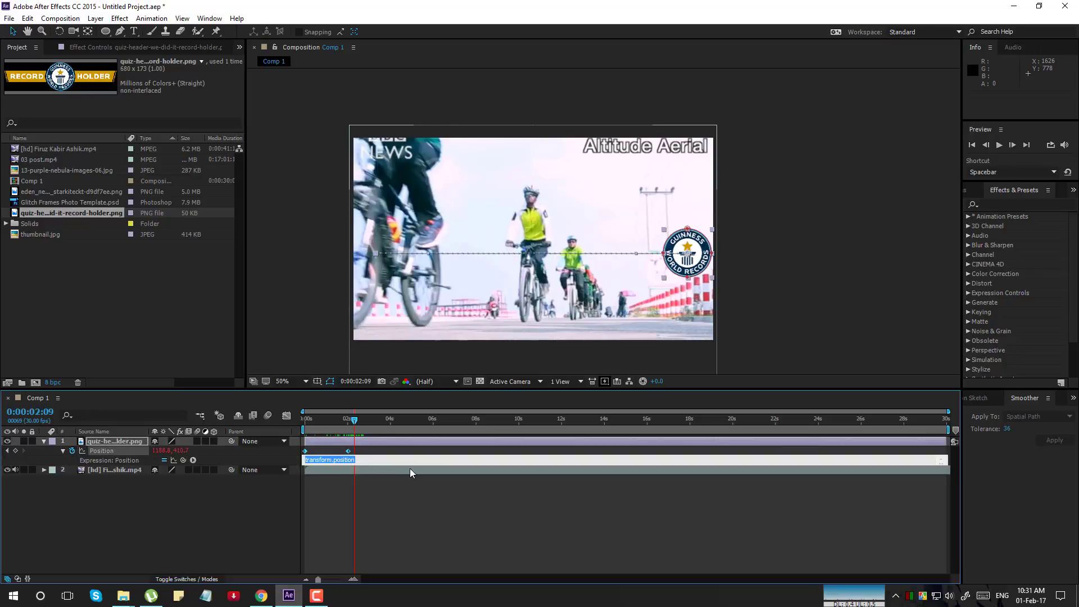
left_click_drag(411, 465, 411, 499)
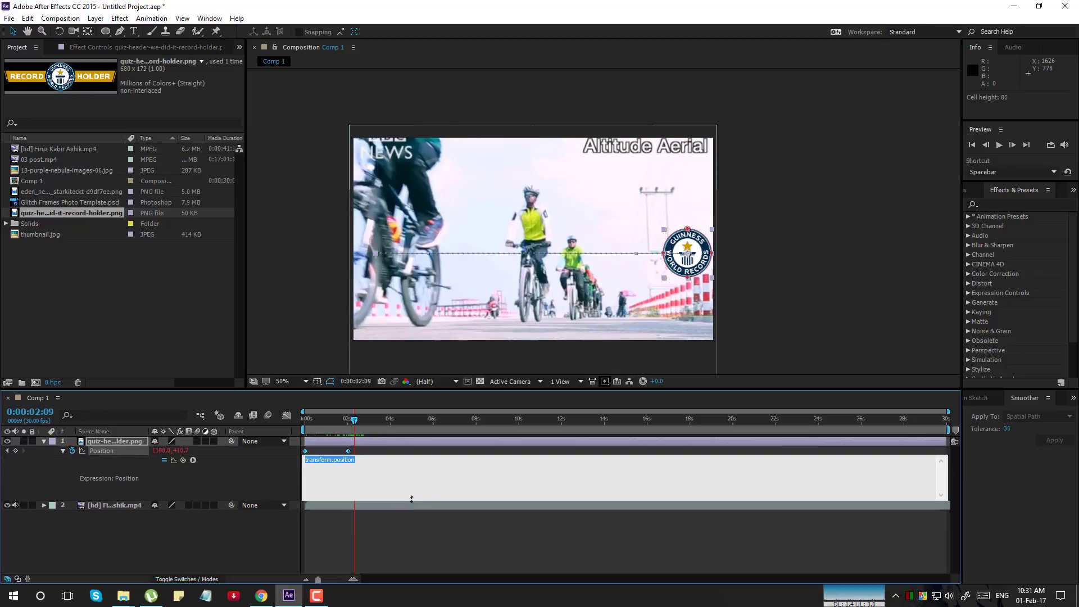
left_click(389, 465)
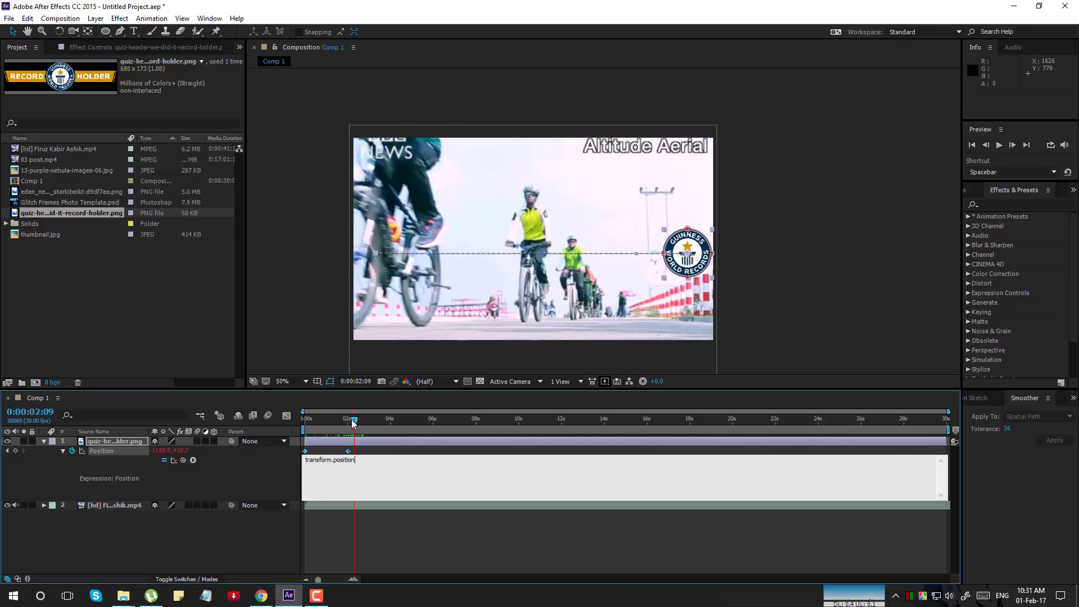
mouse_move(354, 420)
left_mouse_down()
mouse_move(292, 430)
mouse_move(348, 432)
left_mouse_up()
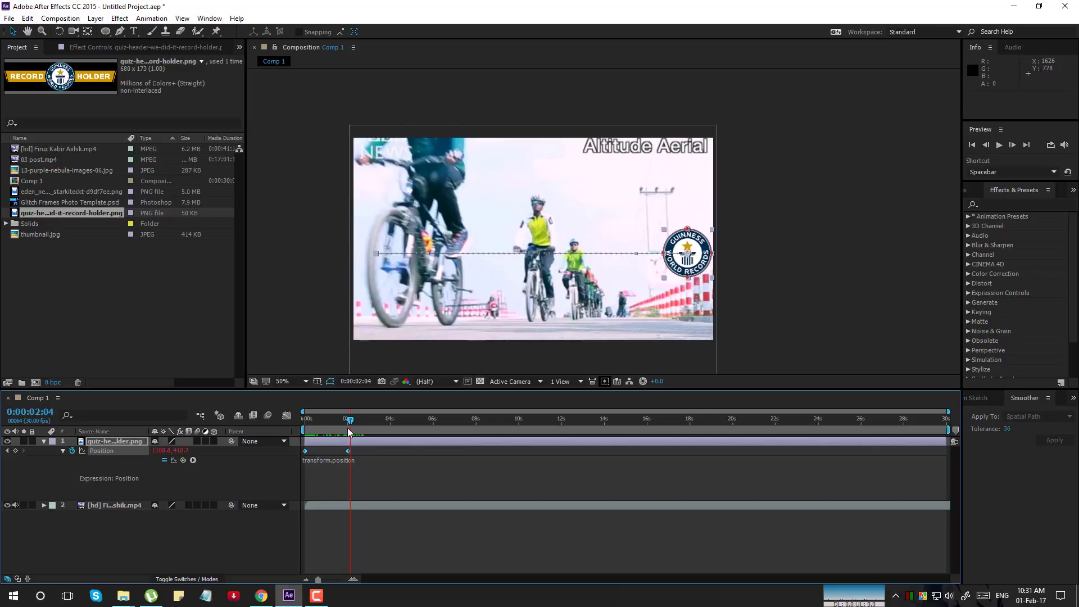
left_click_drag(348, 432, 347, 432)
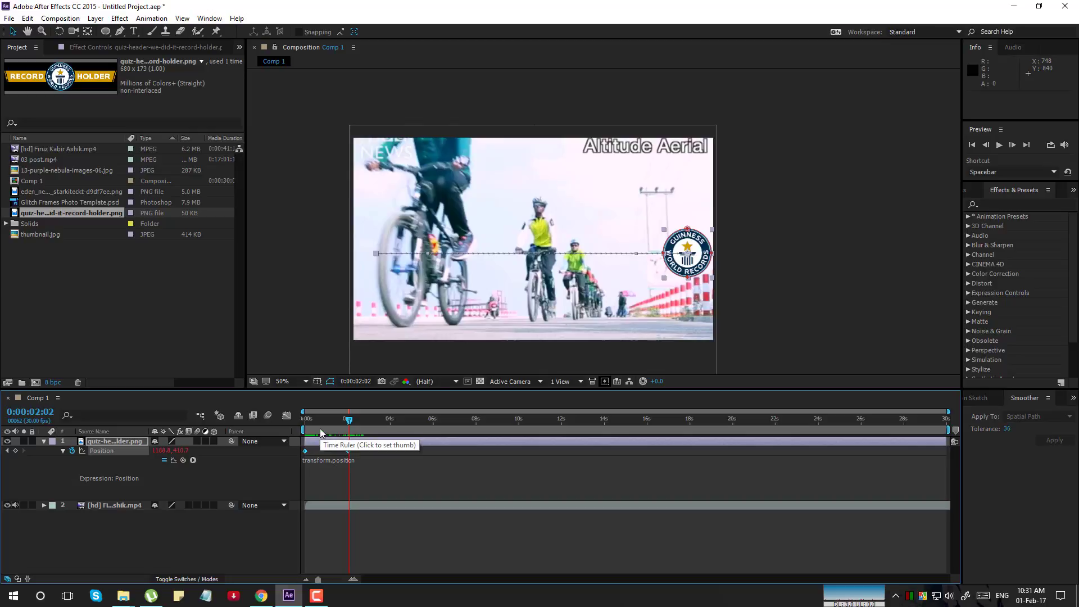
left_click_drag(331, 422, 352, 431)
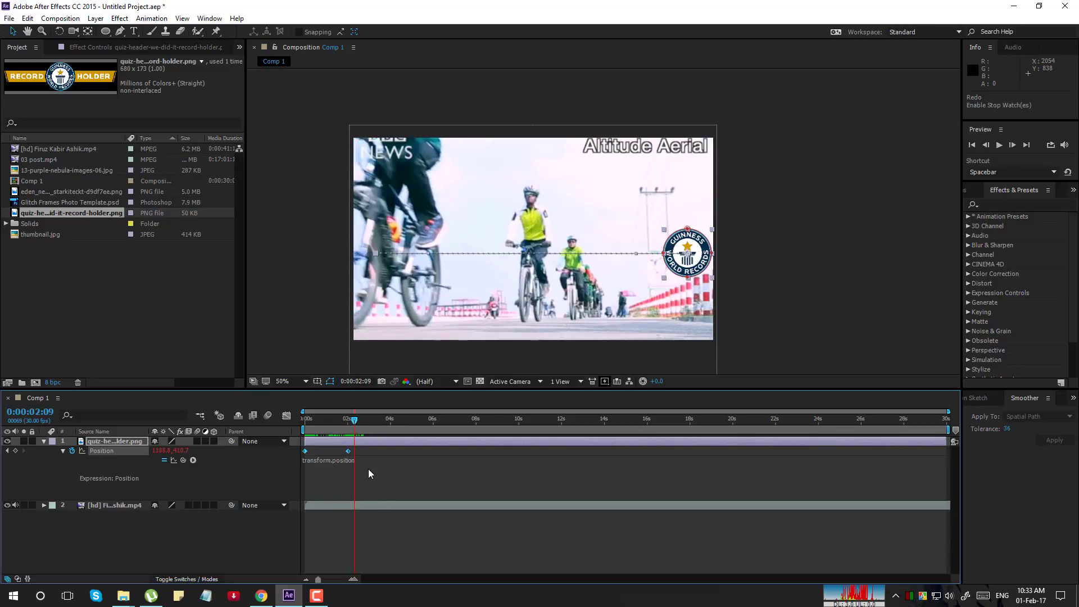
left_click(369, 470)
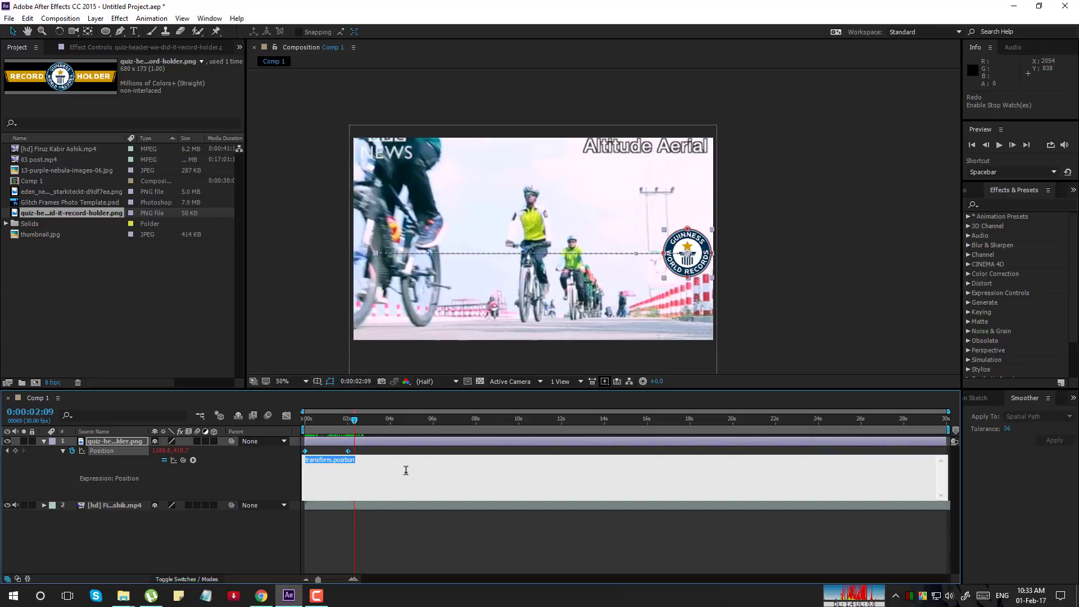
Step: Enter loopOut("cycle") as the logo's Position expression and commit it
type("loopO")
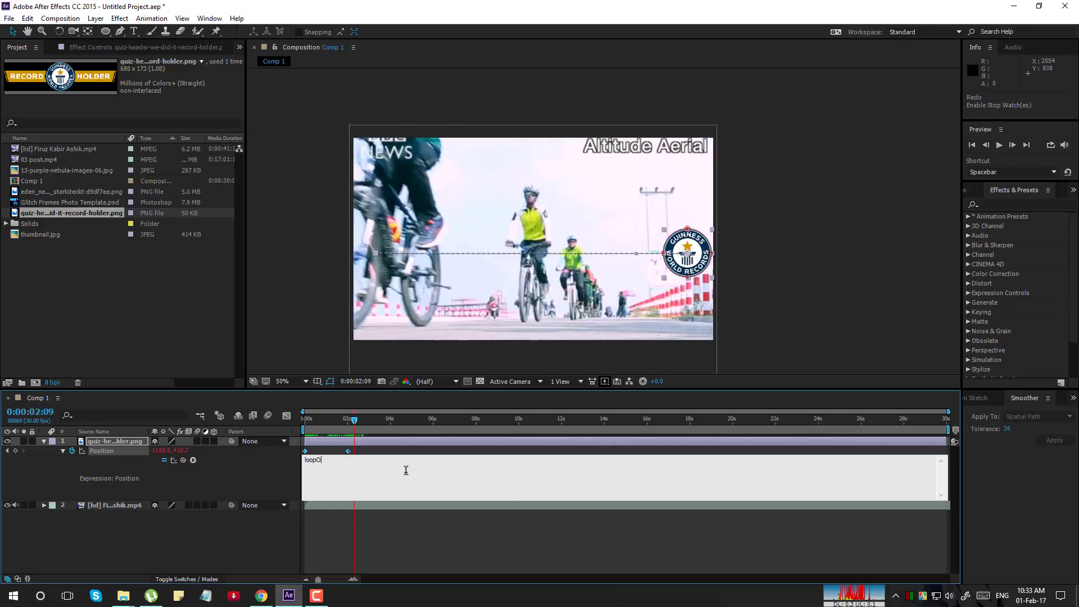
type("ut()")
type("\"\"cycle")
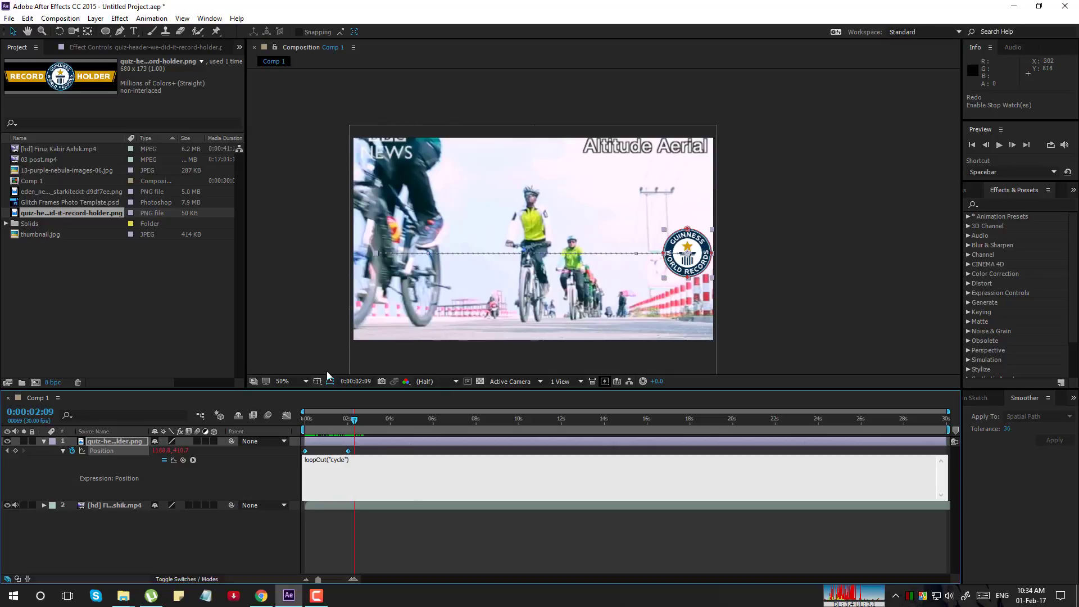
left_click(638, 540)
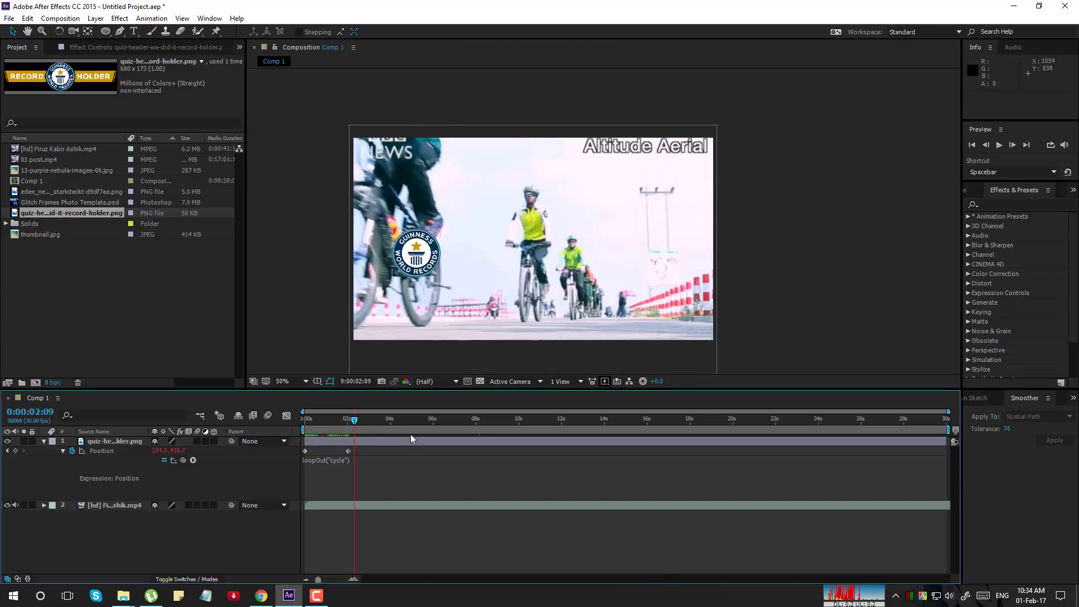
left_click(369, 466)
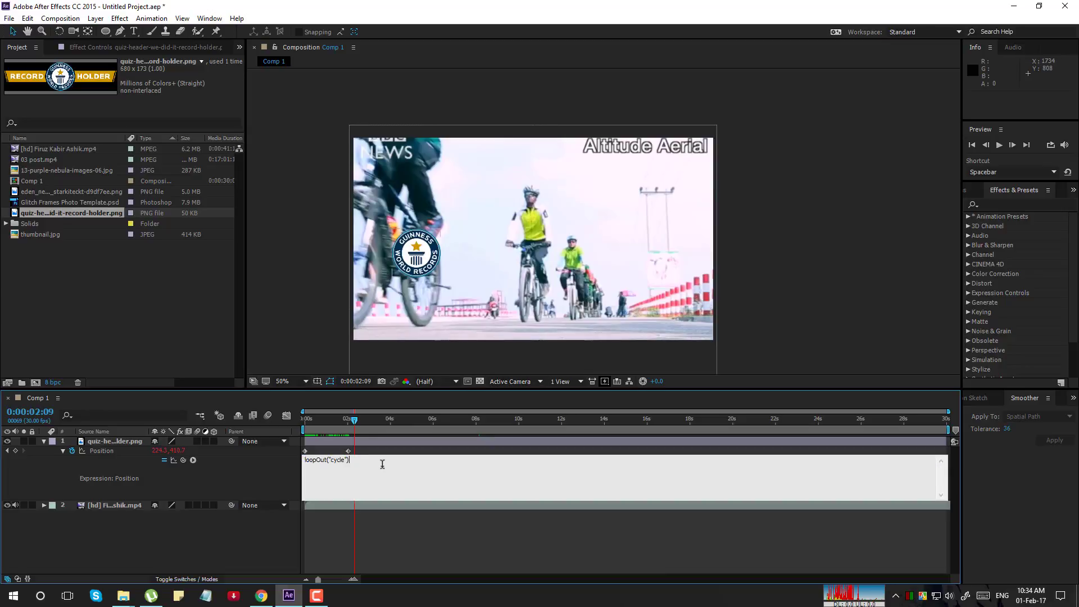
left_click(501, 541)
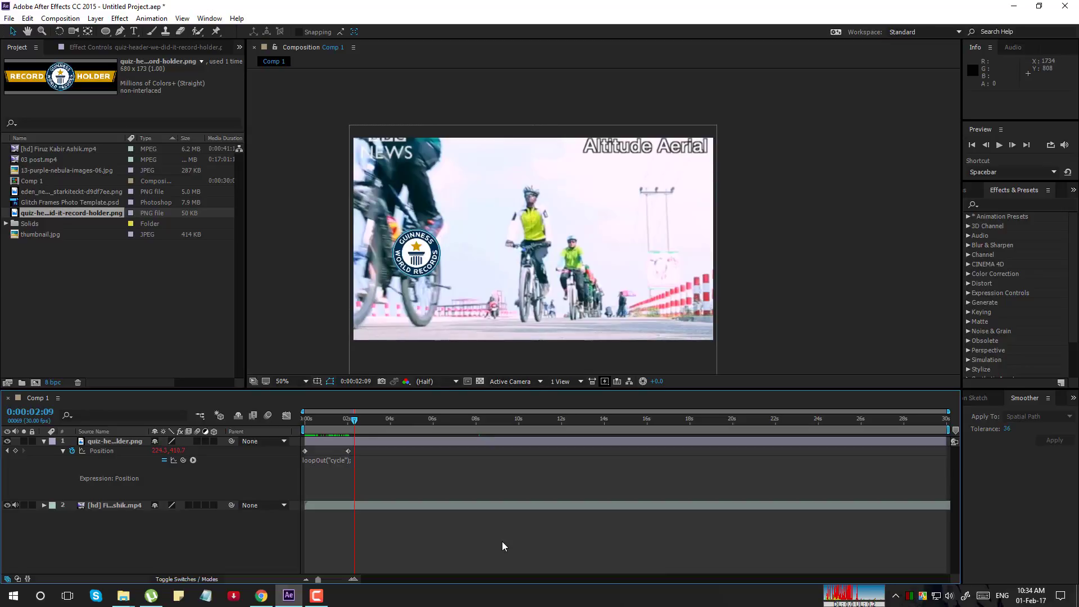
left_click(395, 471)
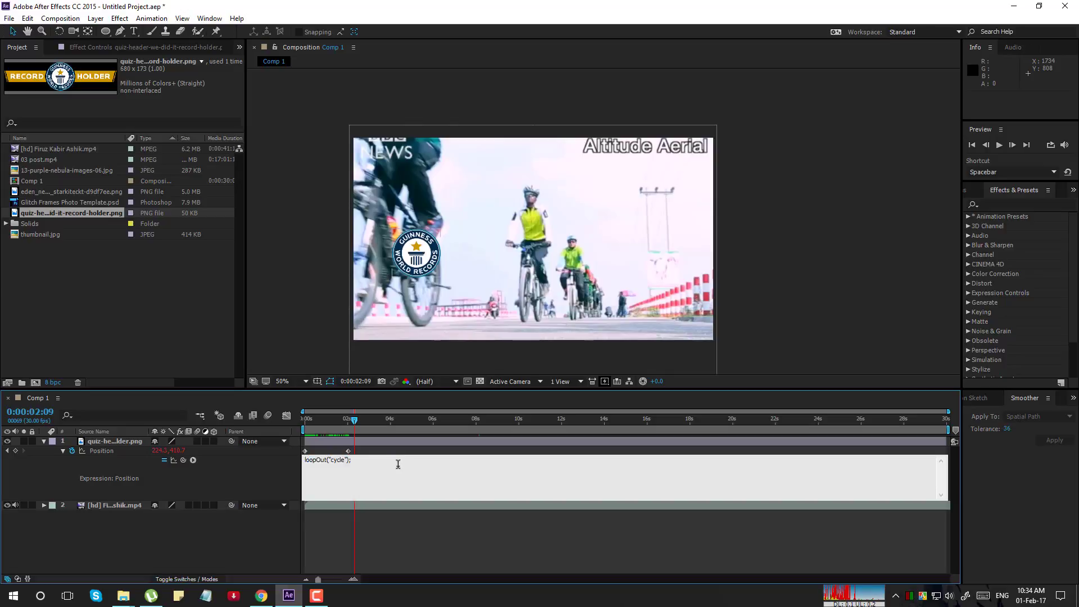
Step: Append stray text 'gdias' to the expression, attempt a backspace fix, then undo it
type("gdias")
left_click(434, 549)
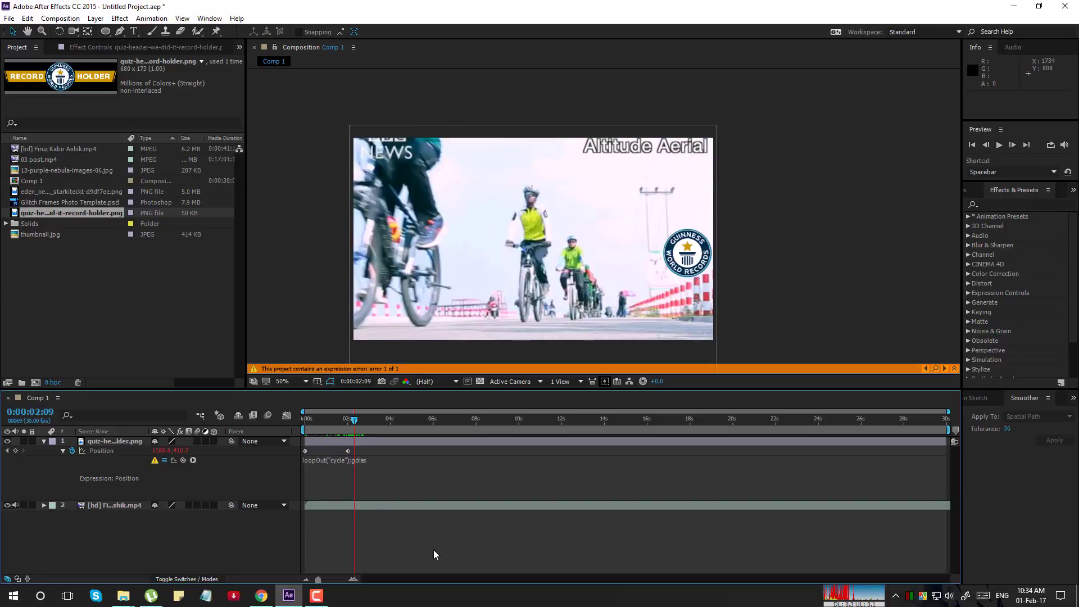
left_click(428, 475)
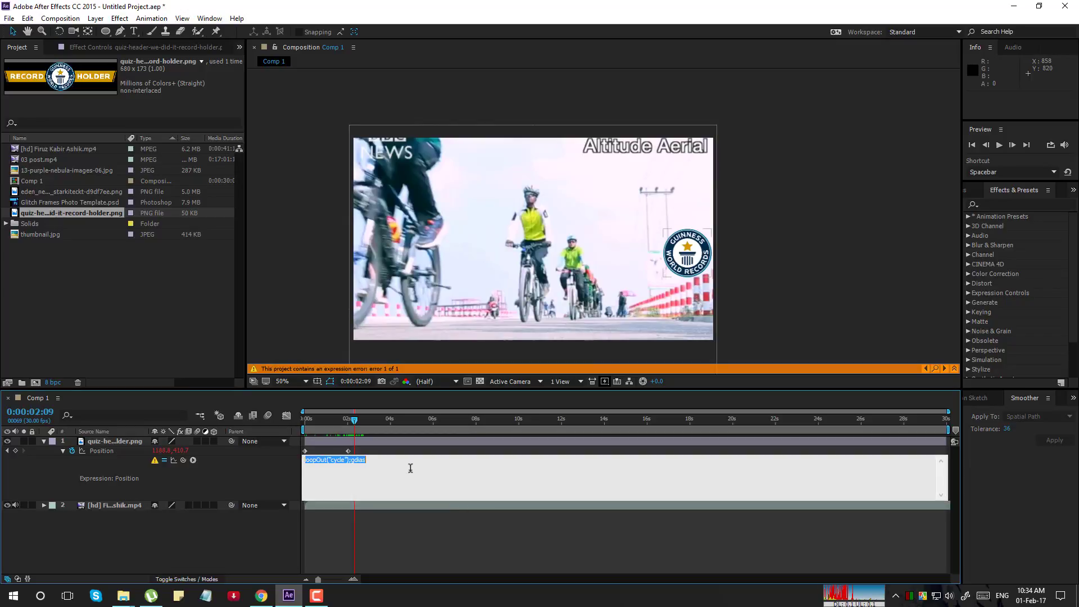
left_click(410, 465)
key("BackSpace")
key("BackSpace")
key("BackSpace")
key("BackSpace")
key("BackSpace")
key("BackSpace")
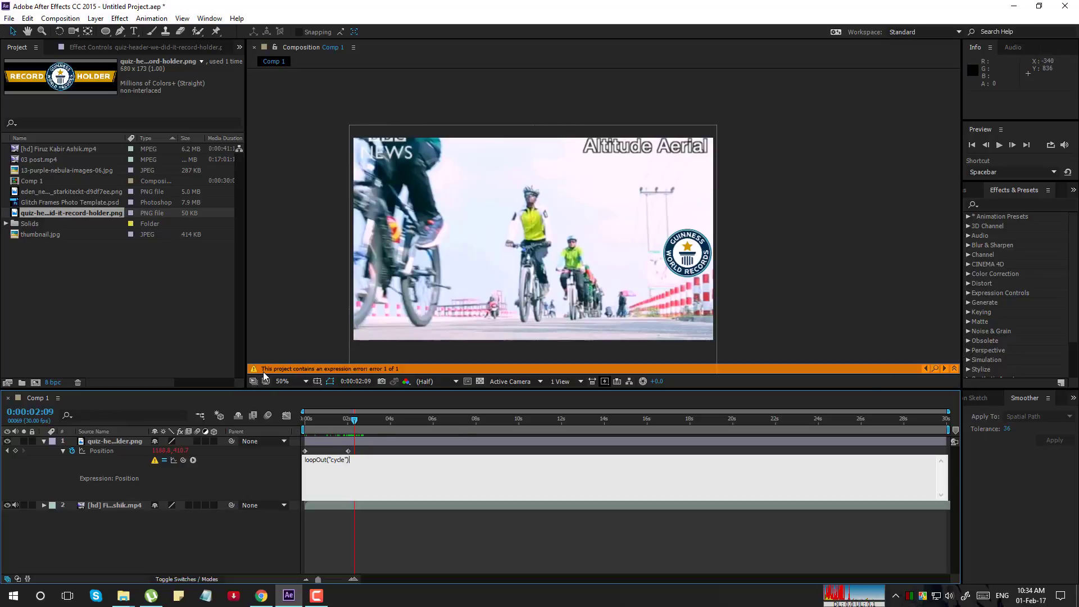
left_click(936, 370)
key("ctrl+z")
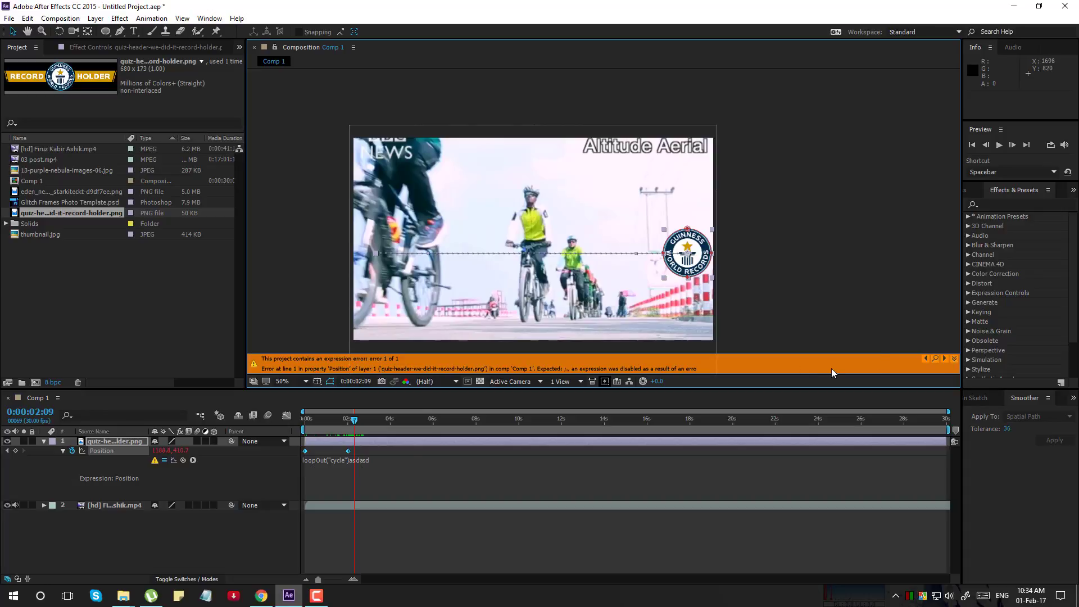
Step: Delete the stray characters so the expression reads loopOut("cycle"), then rewind near the start
left_click(953, 359)
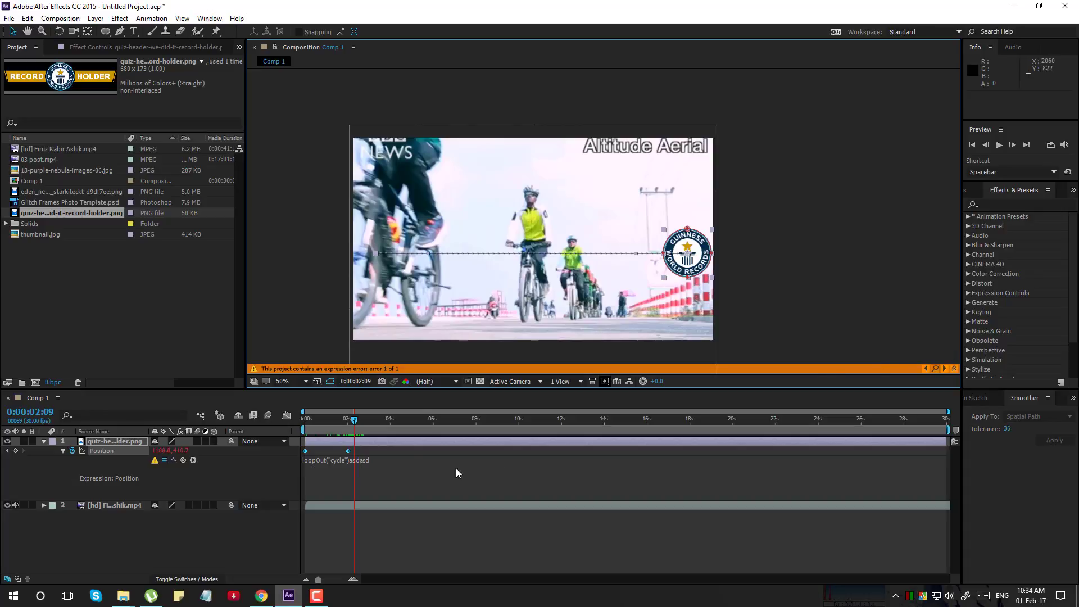
left_click(373, 467)
left_click(378, 460)
key("BackSpace")
key("BackSpace")
key("BackSpace")
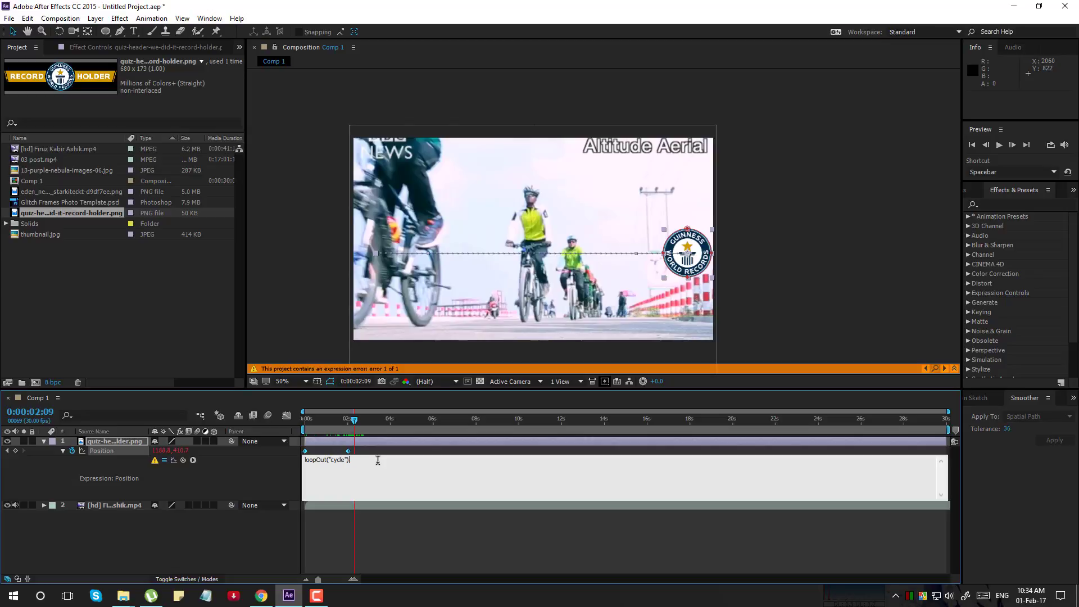
left_click(397, 555)
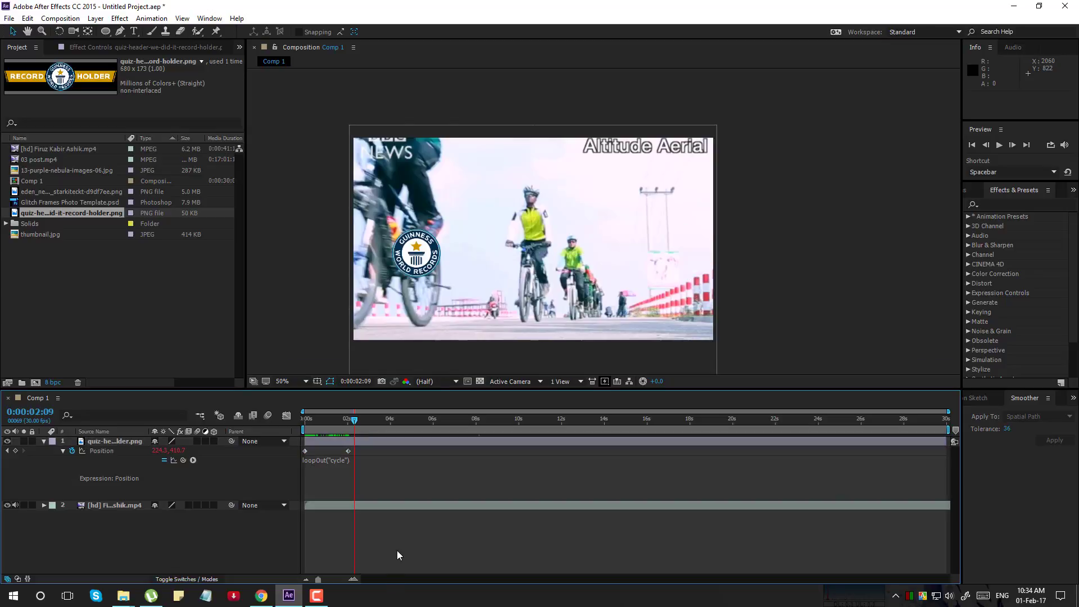
left_click_drag(354, 420, 351, 455)
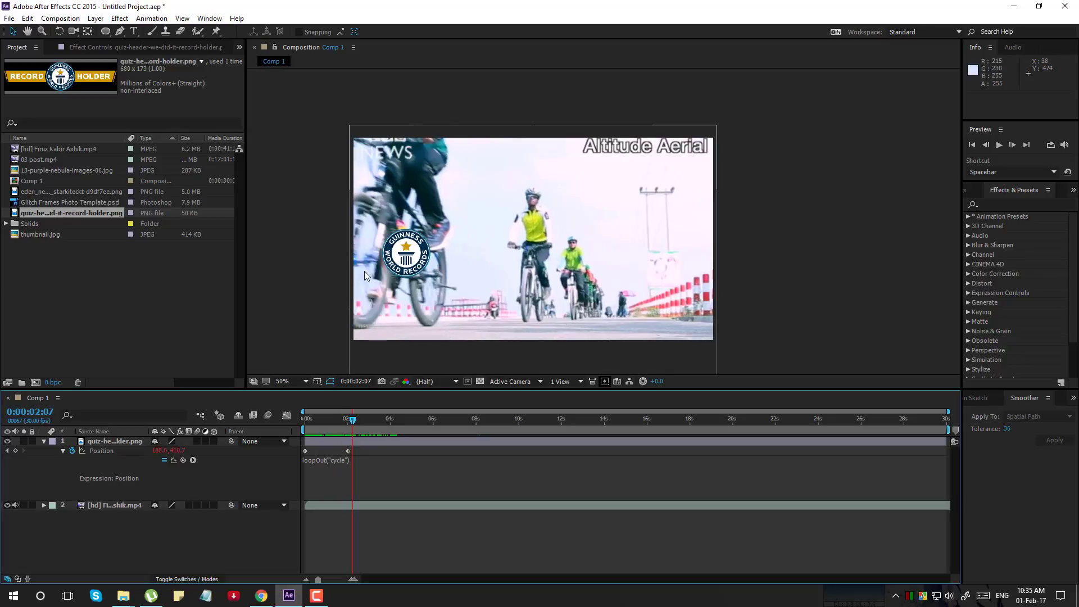
Step: Change the expression to loopOut("pingpong"), scrub to preview, and select both Position keyframes
left_click(338, 464)
left_click(336, 460)
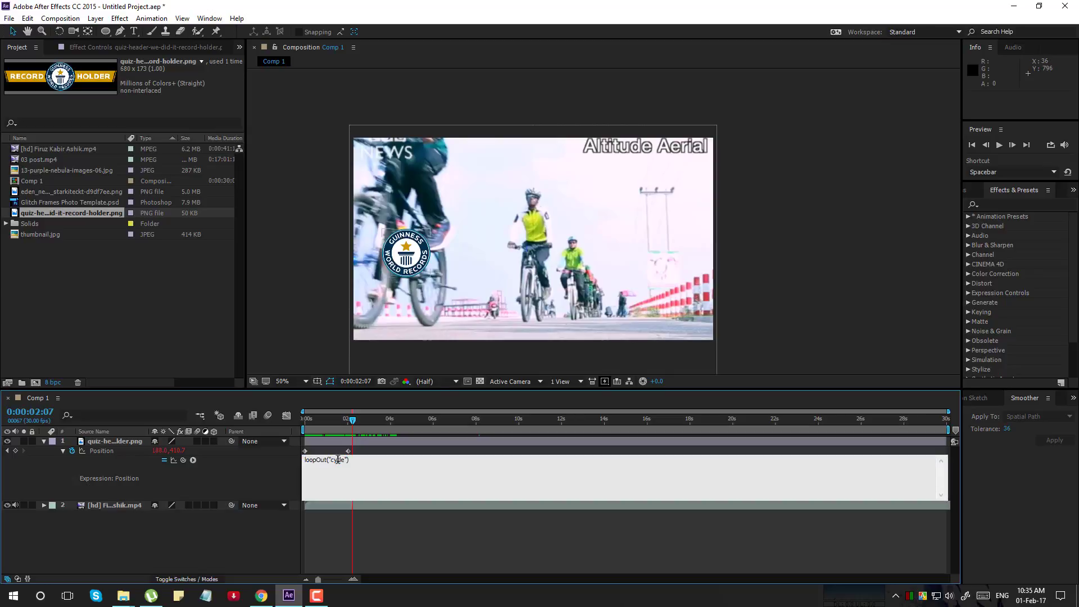
double_click(336, 460)
left_click(337, 461)
double_click(344, 460)
type("pingpong")
left_click(368, 532)
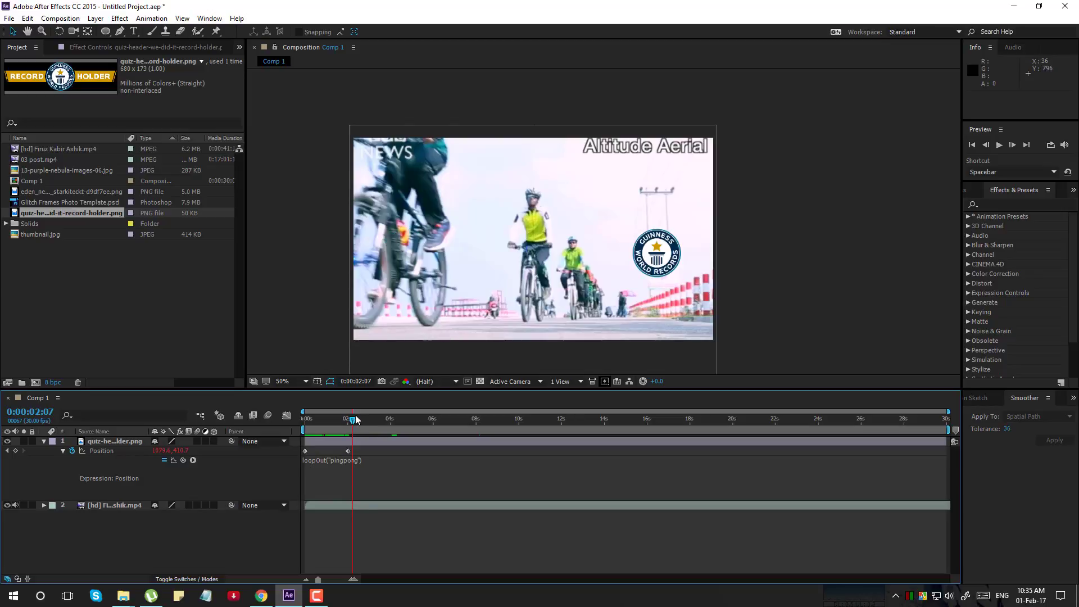
left_click_drag(353, 420, 293, 470)
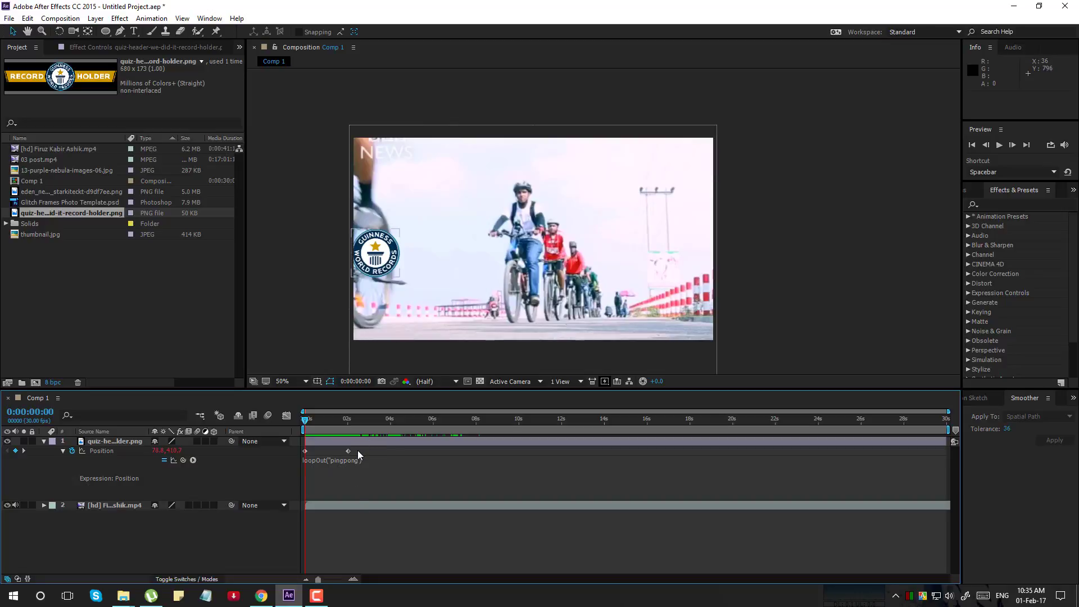
left_click_drag(358, 450, 300, 450)
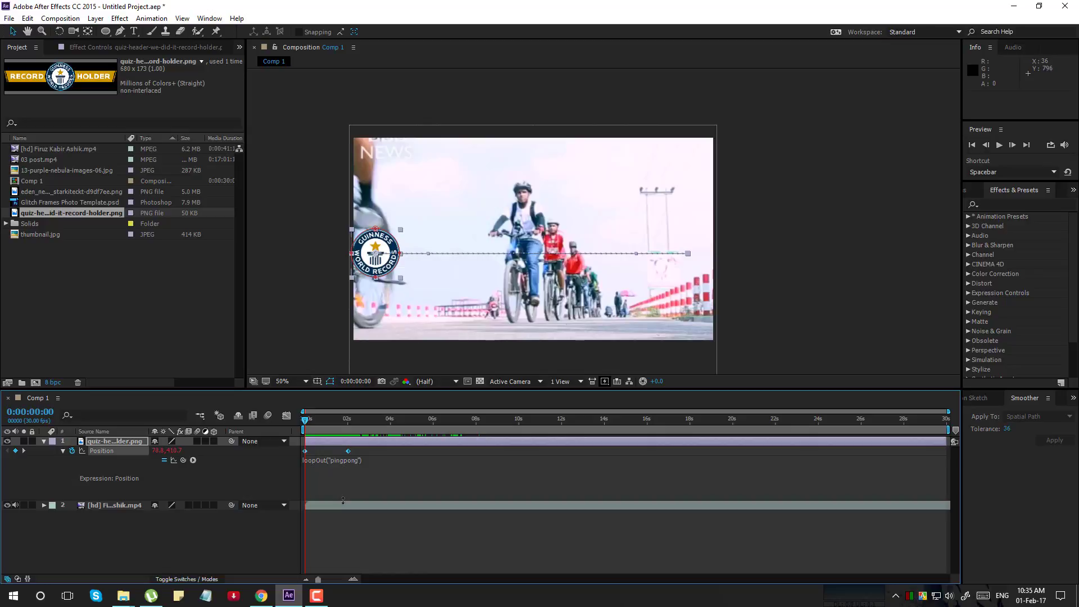
Step: Apply Easy Ease to both of the logo's Position keyframes
right_click(346, 453)
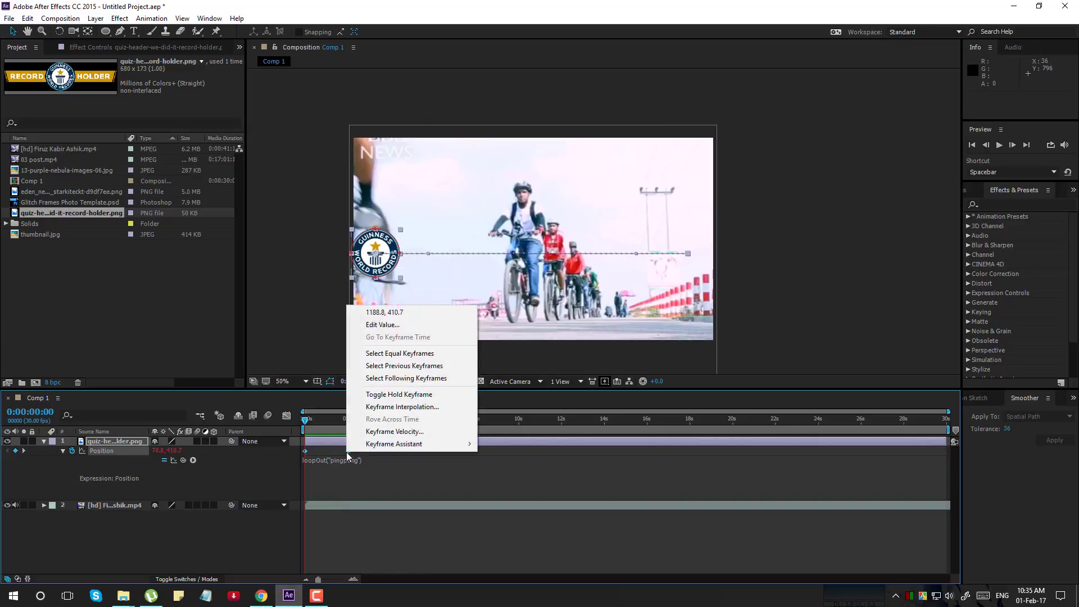
mouse_move(390, 444)
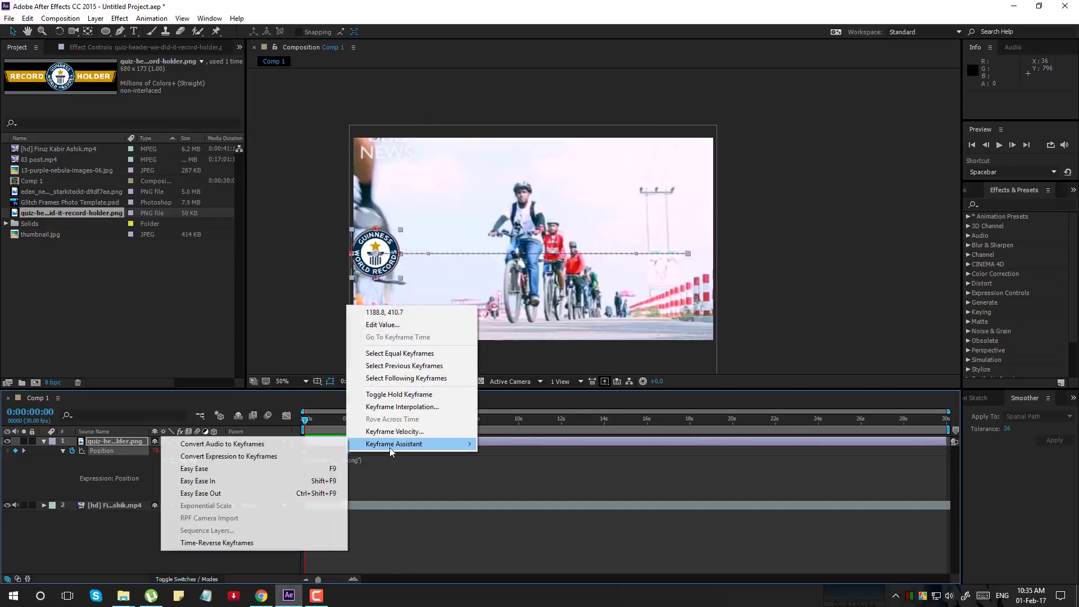
left_click(264, 481)
right_click(346, 453)
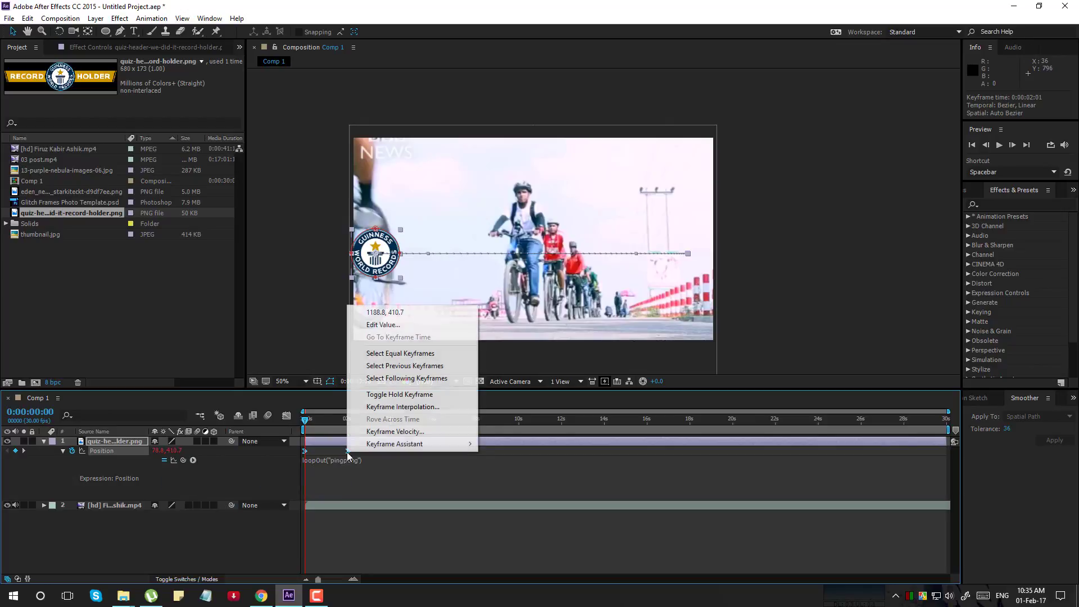
mouse_move(369, 445)
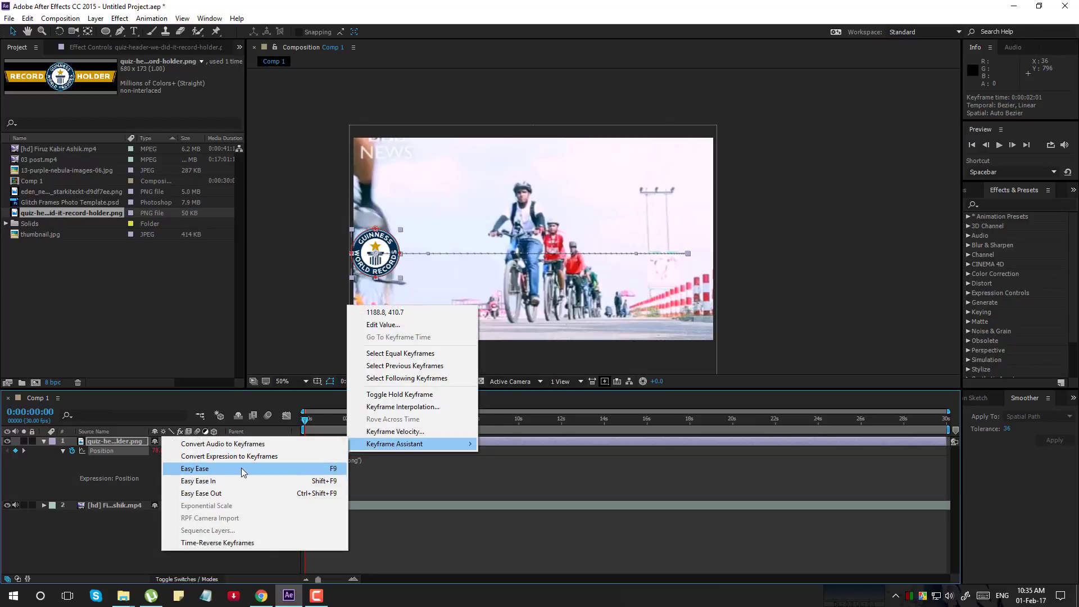
left_click(241, 468)
Step: Strengthen the easing in the speed graph and move the end keyframe earlier to about 1 second
left_click(286, 416)
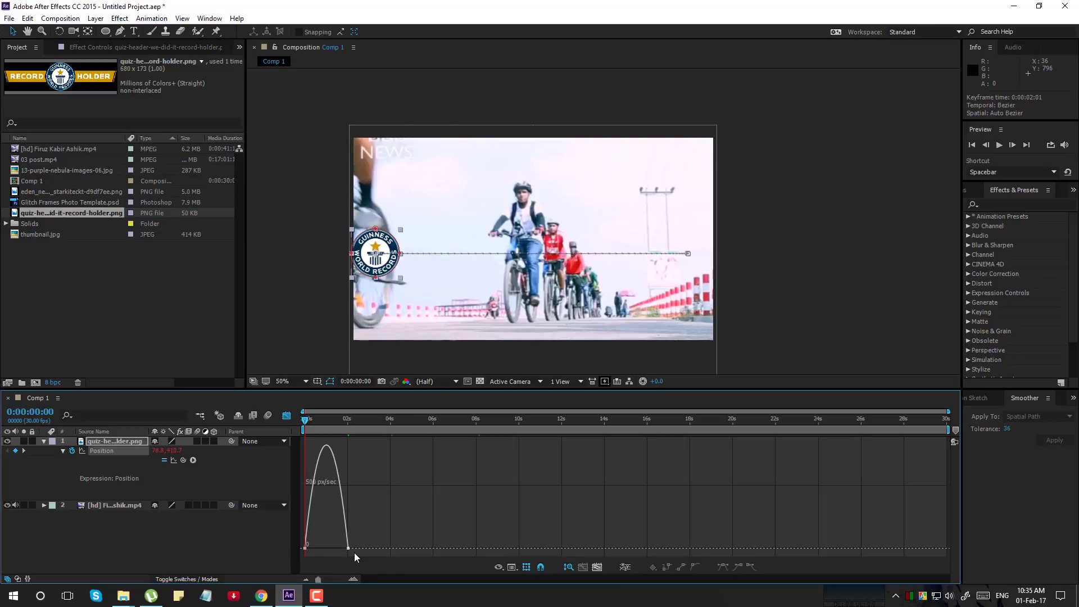
left_click_drag(355, 557, 323, 550)
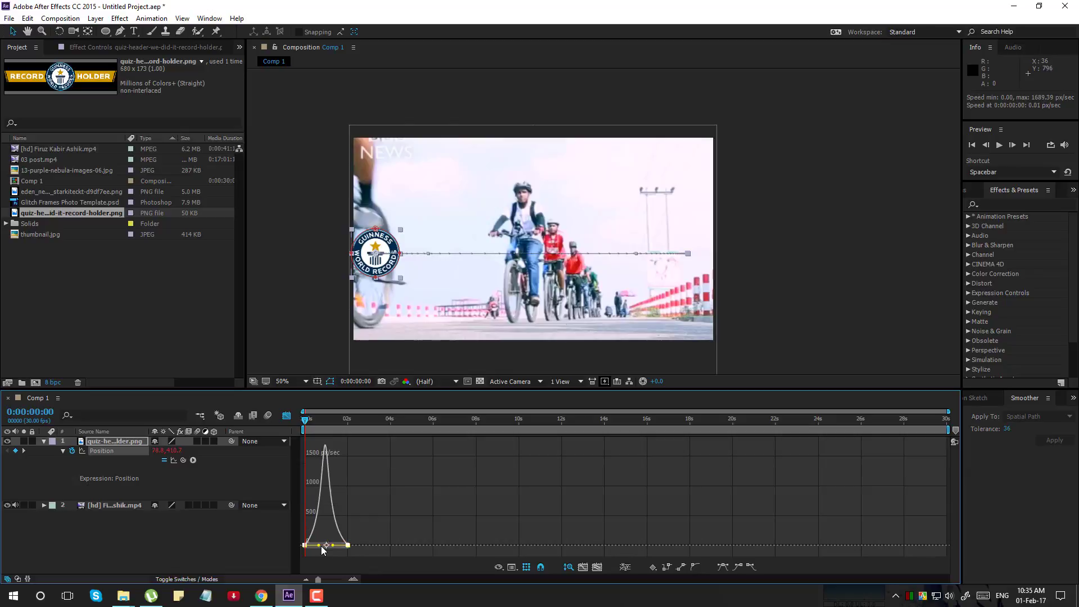
left_click(290, 416)
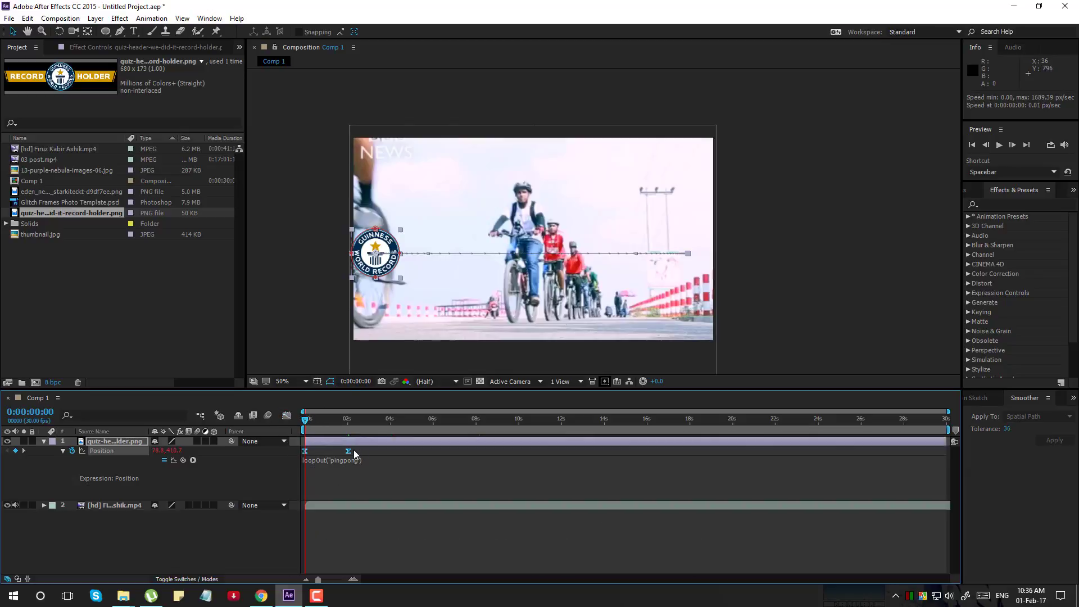
left_click_drag(349, 451, 324, 452)
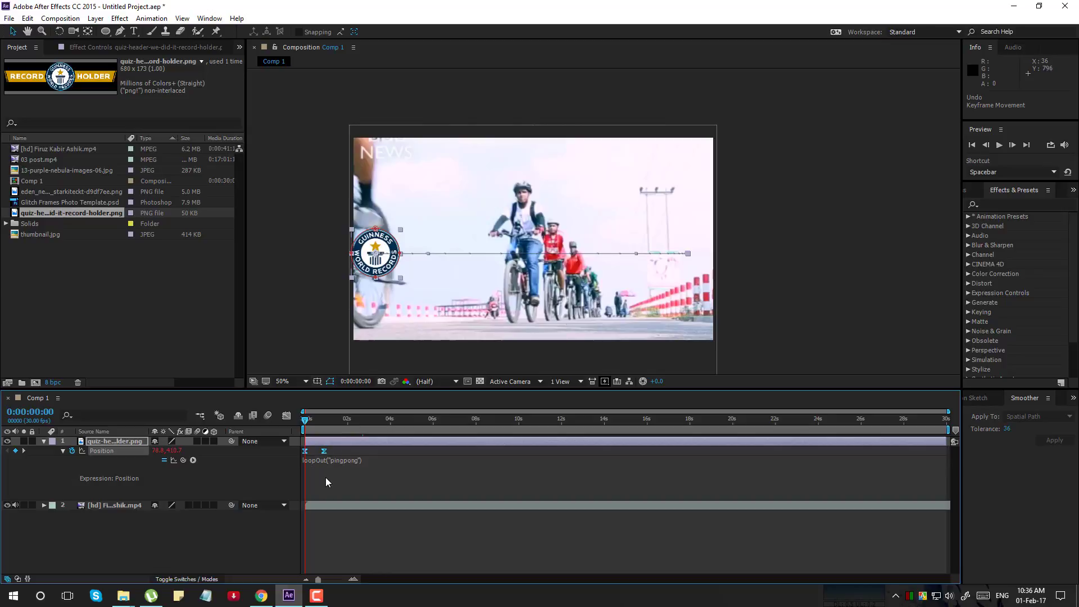
Step: Nudge the logo's second Position keyframe slightly earlier on the timeline
left_click(325, 477)
left_click(363, 528)
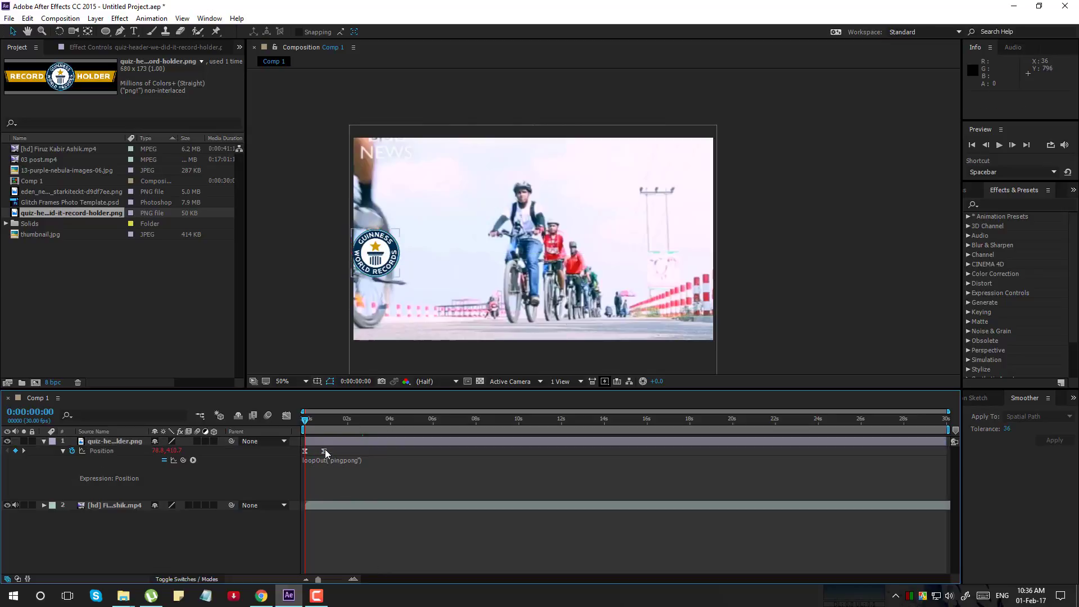
left_click_drag(325, 449, 322, 452)
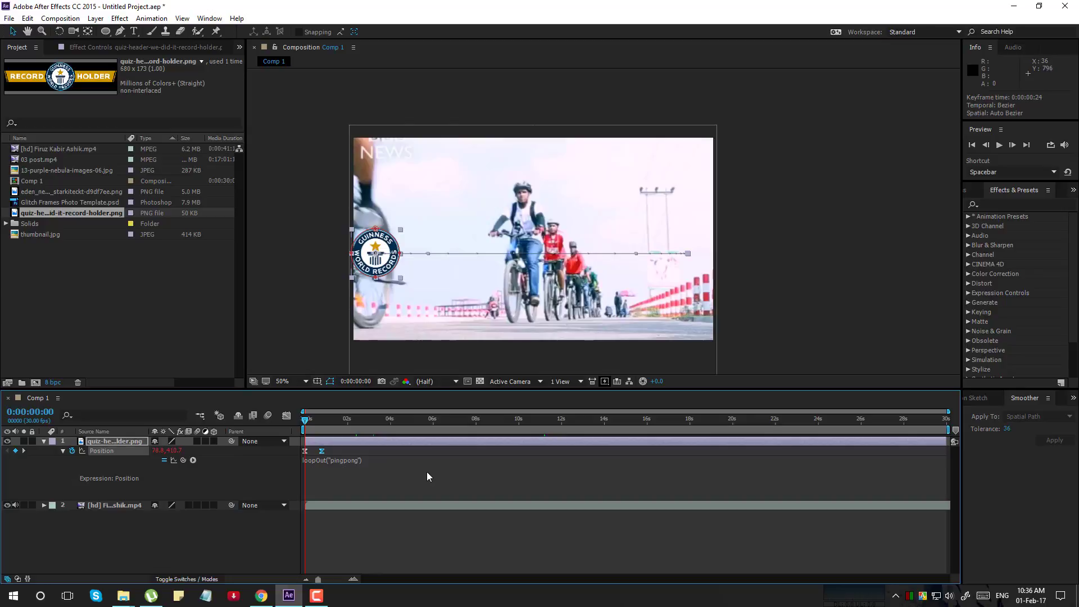
Step: Preview the faster pingpong slide and scrub from the start to check it
key("space")
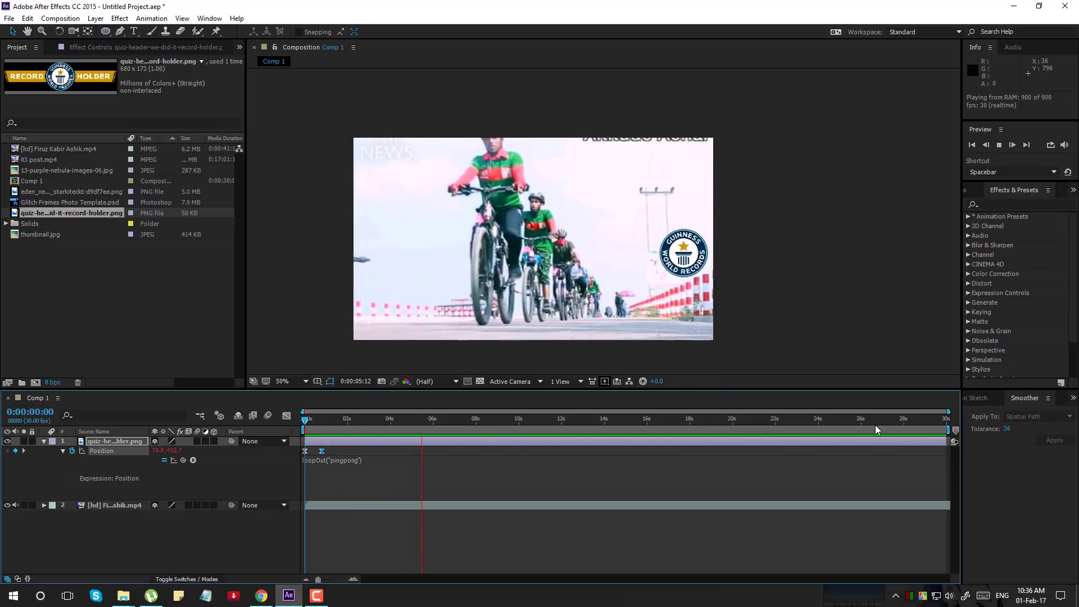
left_click(313, 421)
left_click_drag(313, 421, 302, 421)
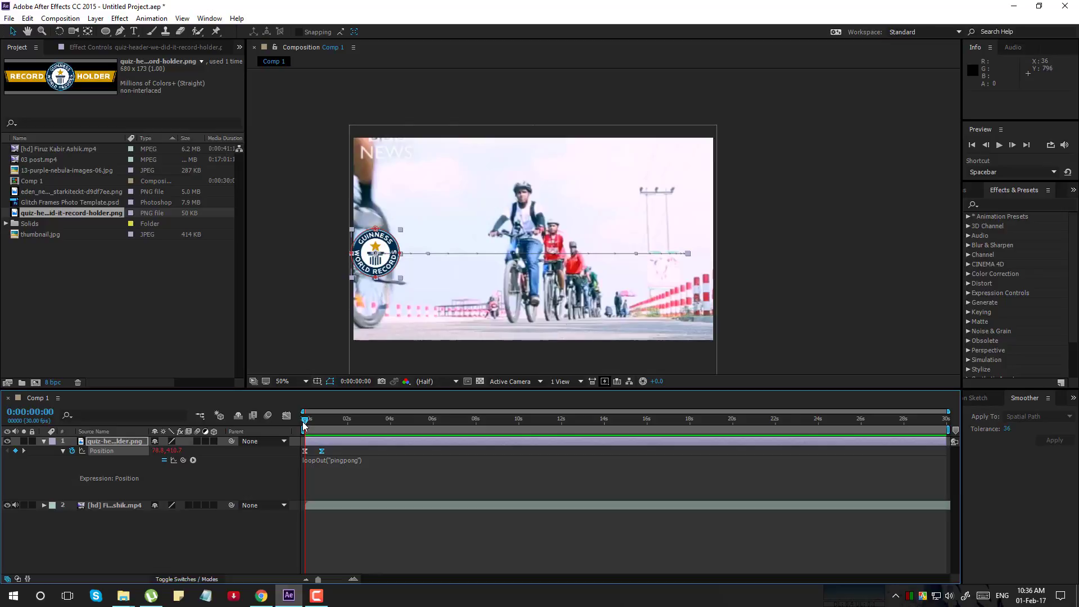
left_click_drag(312, 419, 301, 460)
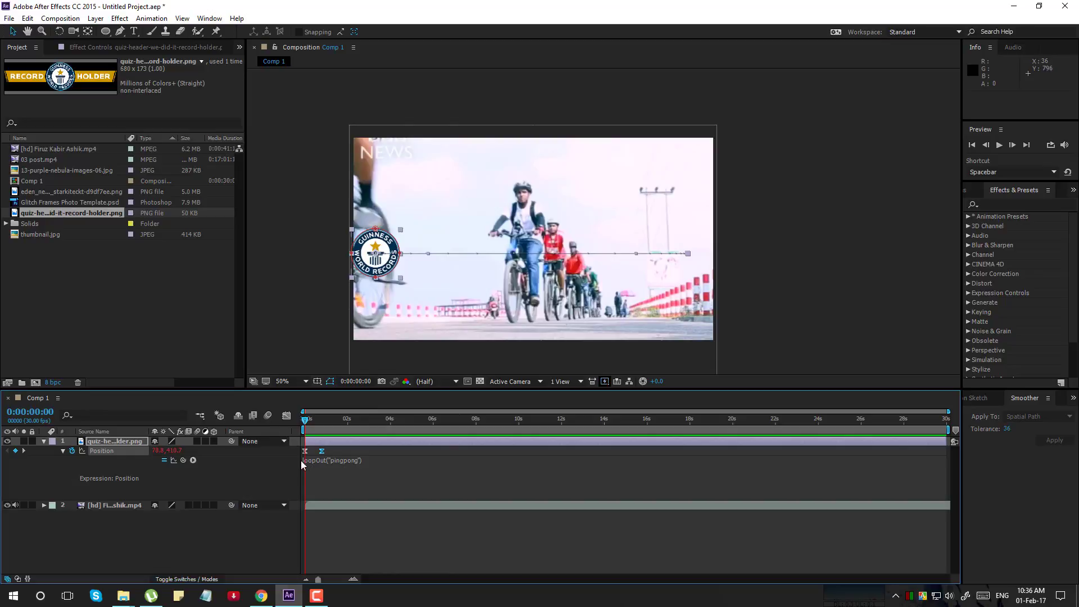
Step: Replace the Position expression loopOut("pingpong") with wiggle(15,500) and scrub to see the jitter
left_click(395, 544)
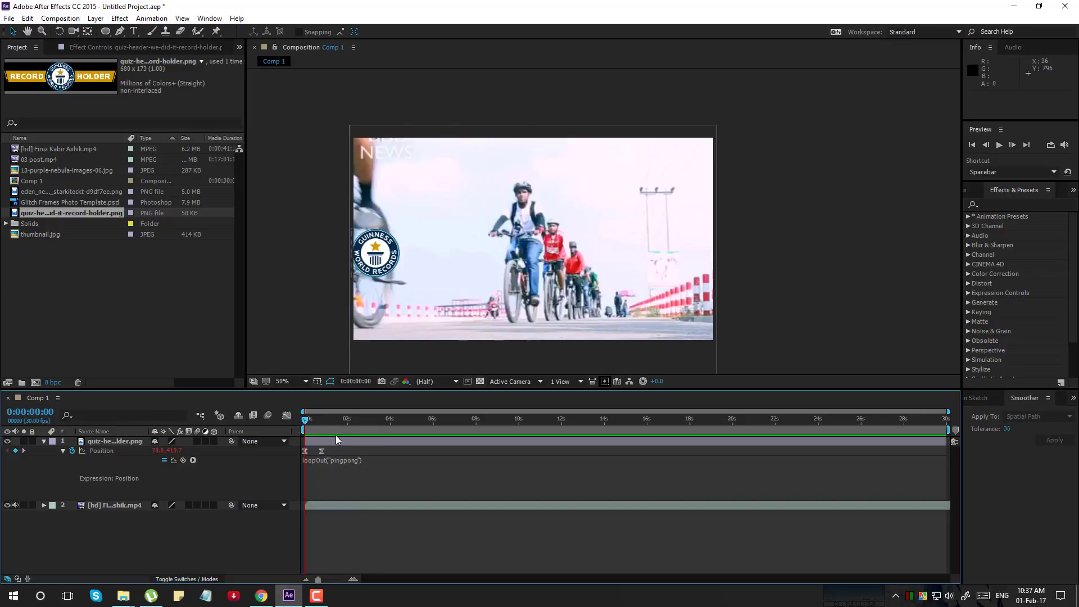
left_click(400, 474)
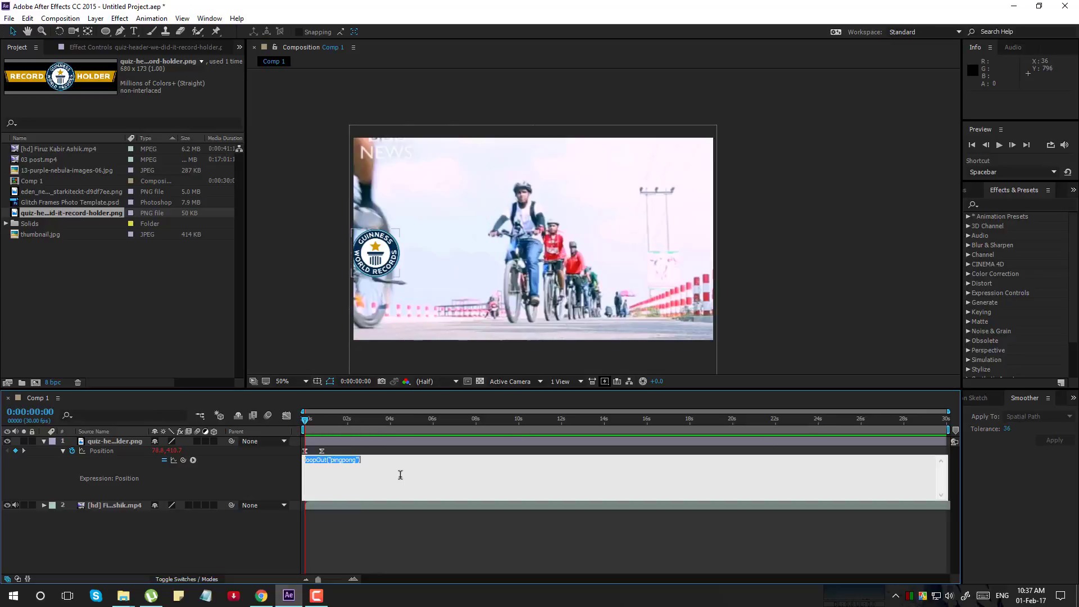
left_click(414, 547)
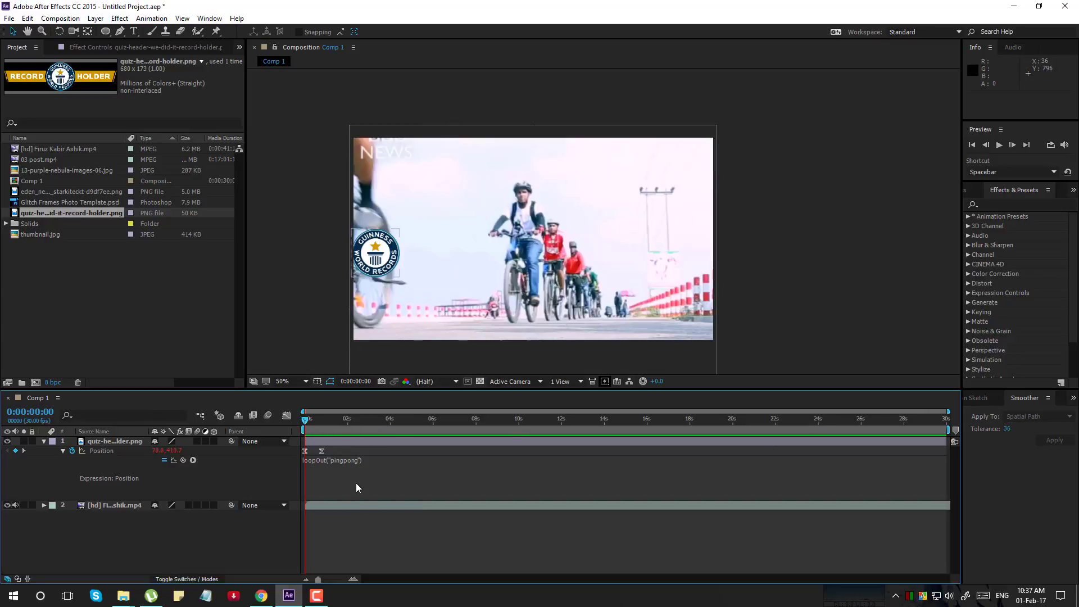
left_click(375, 467)
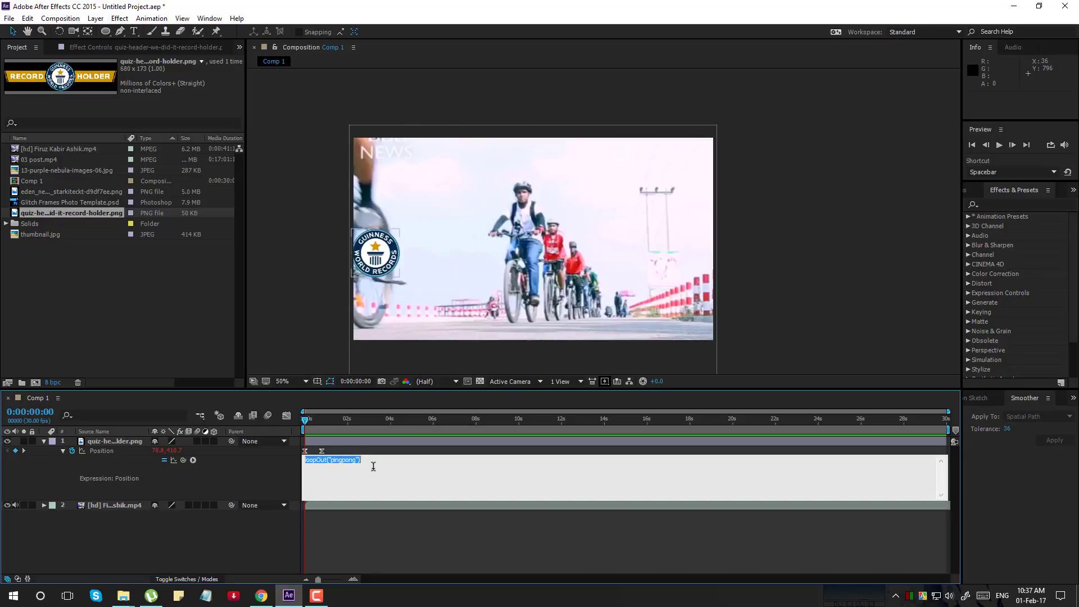
type("wiggle(")
type("15,500")
left_click(426, 551)
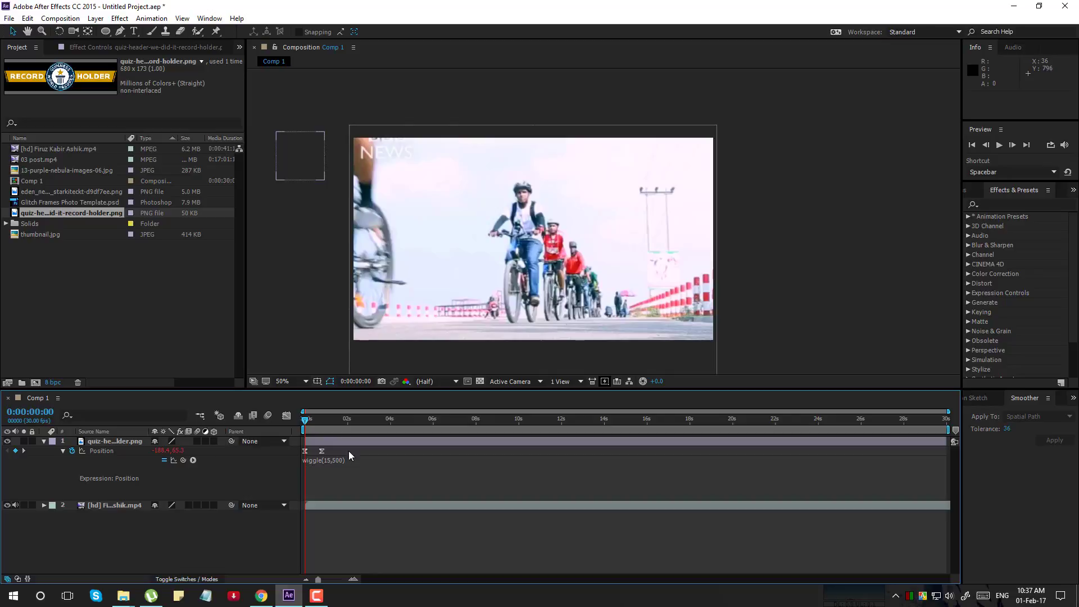
left_click_drag(305, 425, 322, 425)
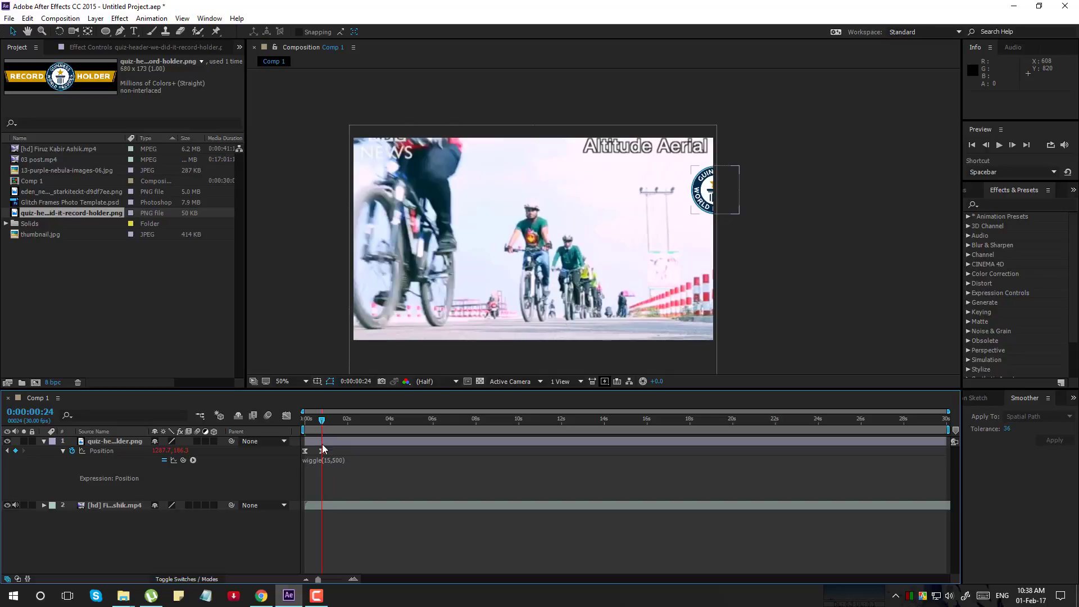
Step: Edit the logo's Position expression from wiggle(15,500) to wiggle(3,100)
left_click(327, 458)
left_click(333, 460)
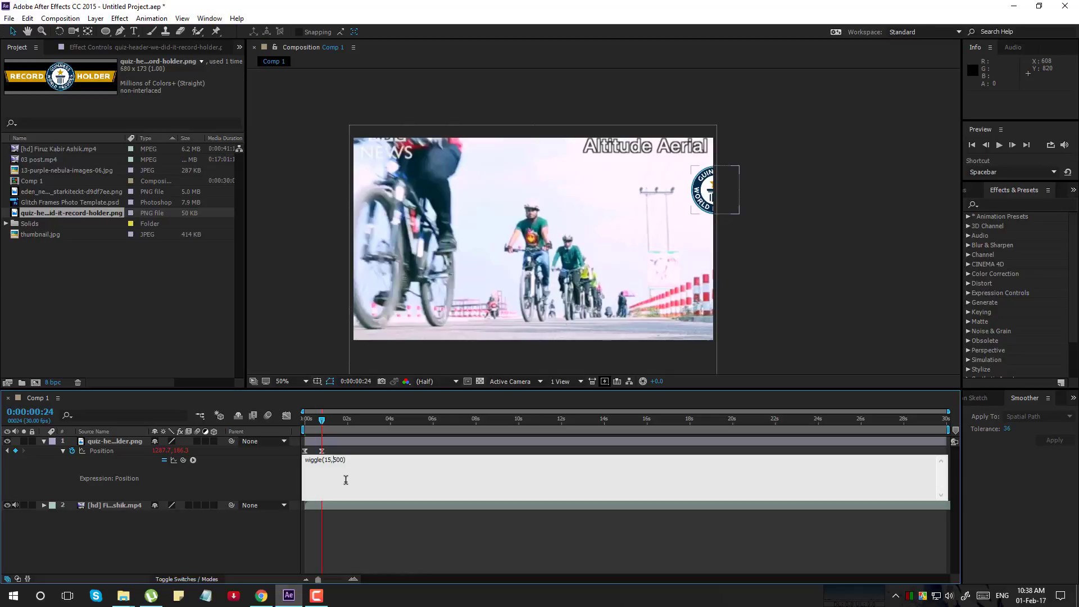
key("Delete")
type("1")
key("BackSpace")
key("BackSpace")
type("3,")
left_click(332, 539)
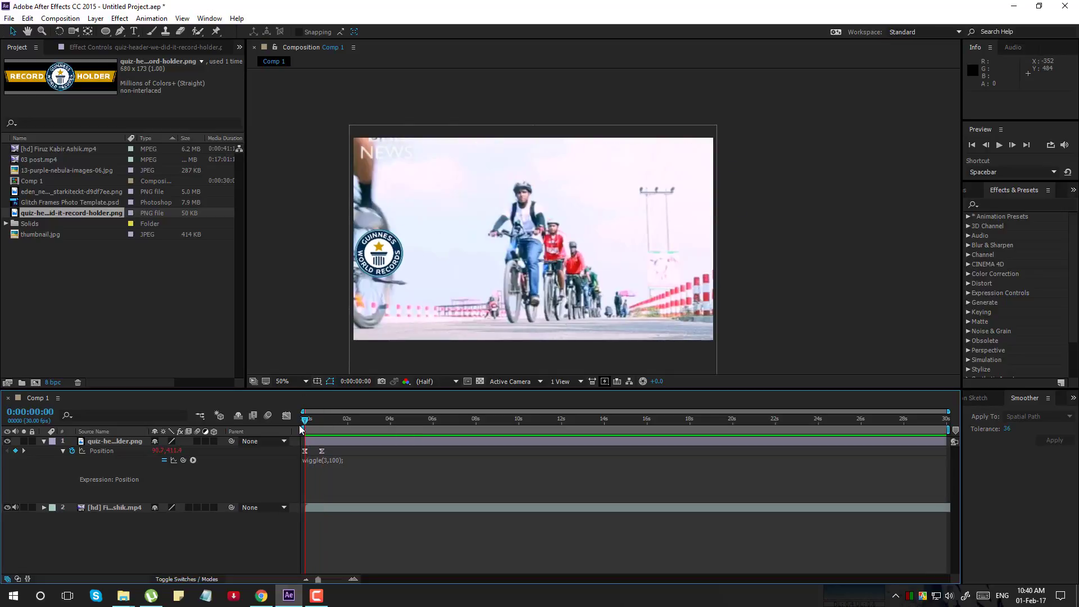
Step: Preview the gentler wiggle from 0:00:00:24 and scrub the first second to inspect it
key("space")
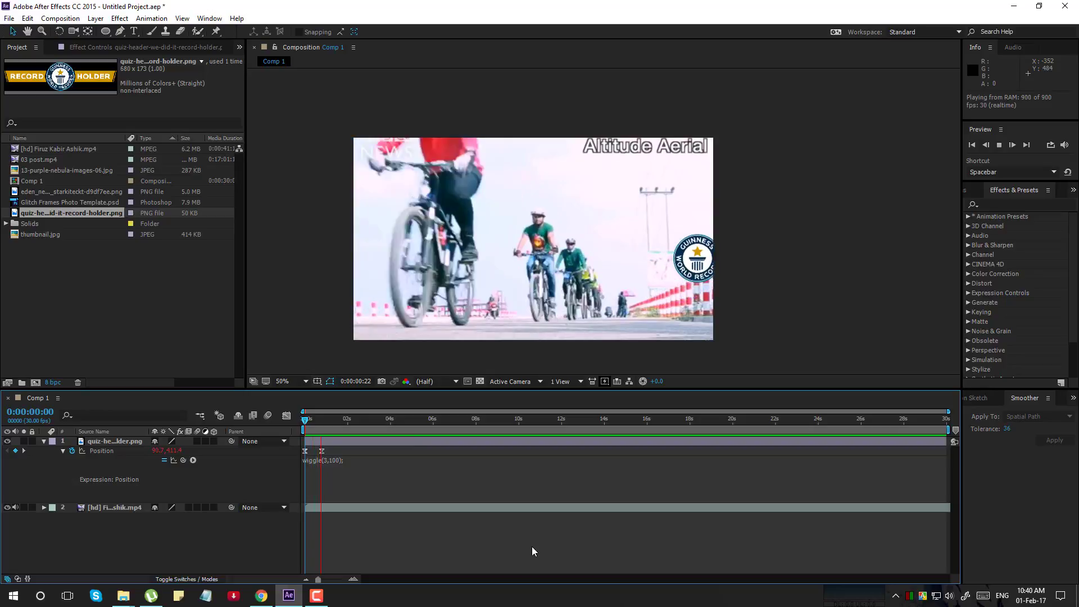
key("space")
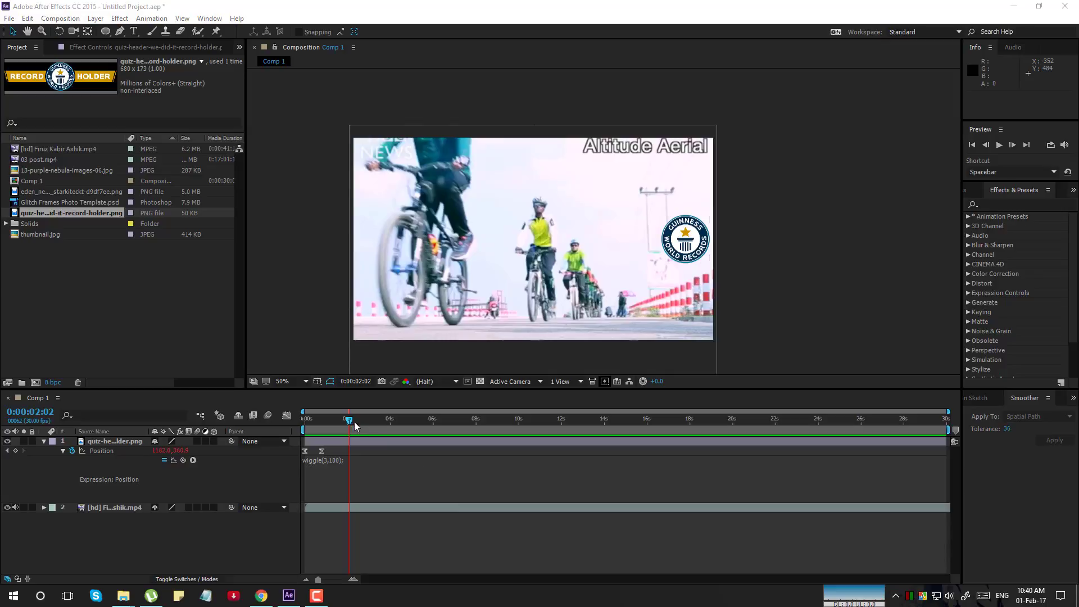
left_click(323, 420)
key("space")
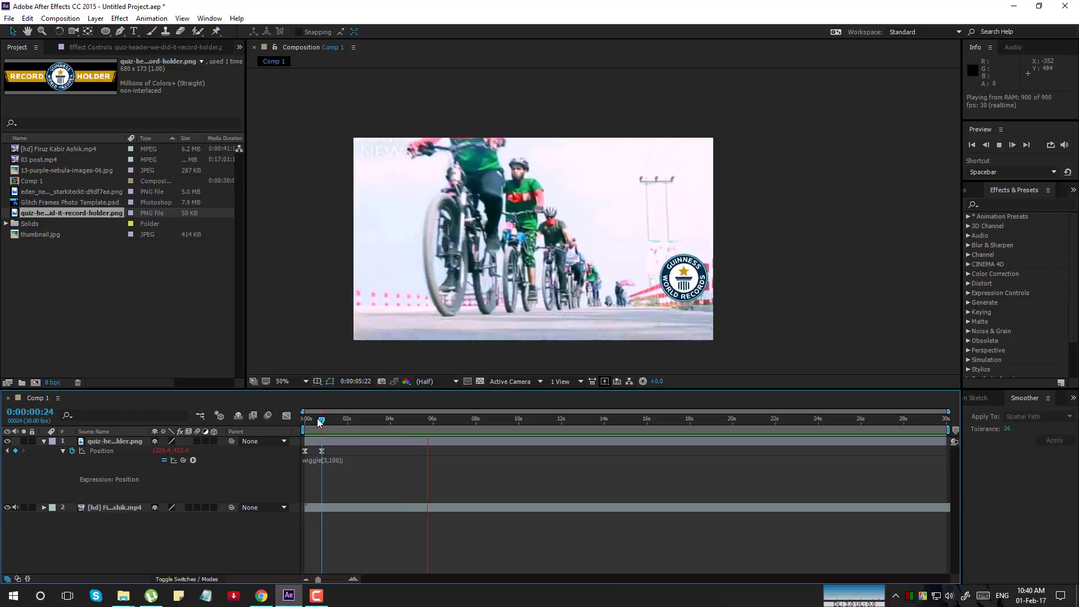
left_click(345, 421)
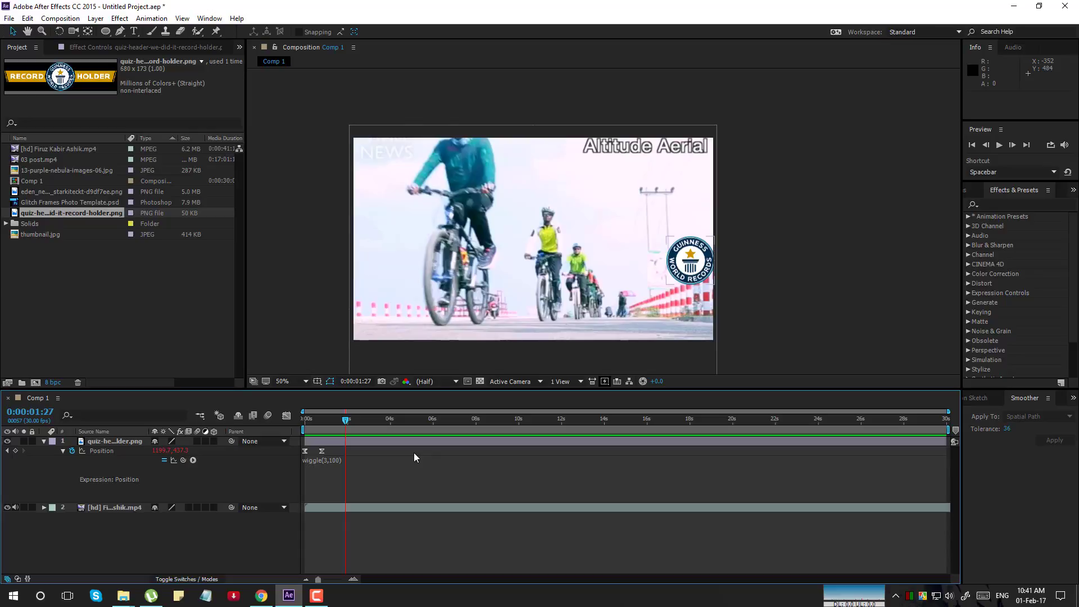
left_click(313, 430)
left_click_drag(313, 430, 324, 426)
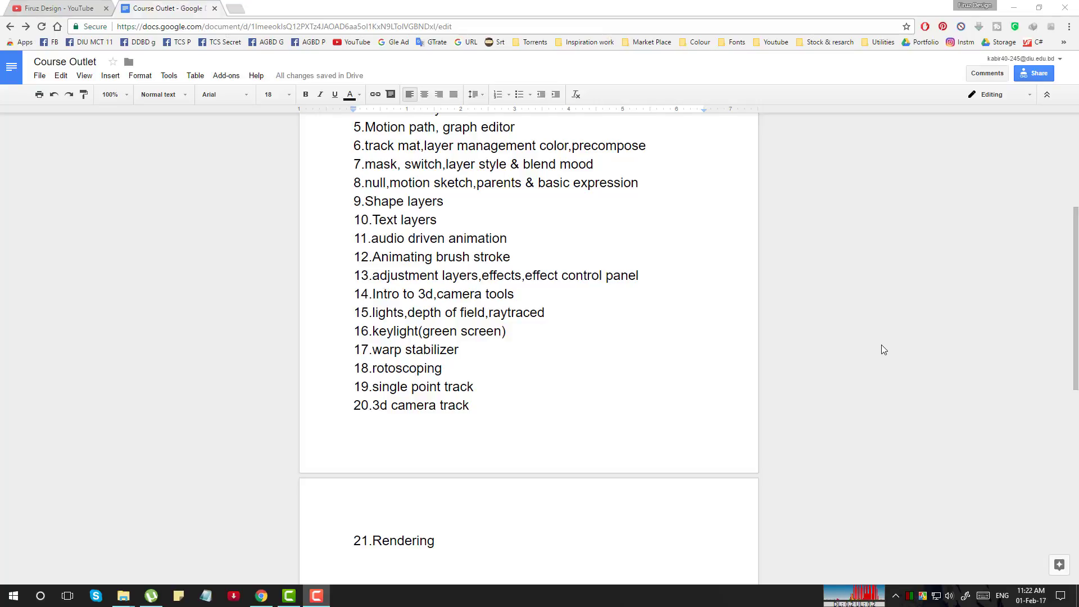
Step: Subscribe to the After Effects tutorial channel and save all-notifications for it
left_click(51, 6)
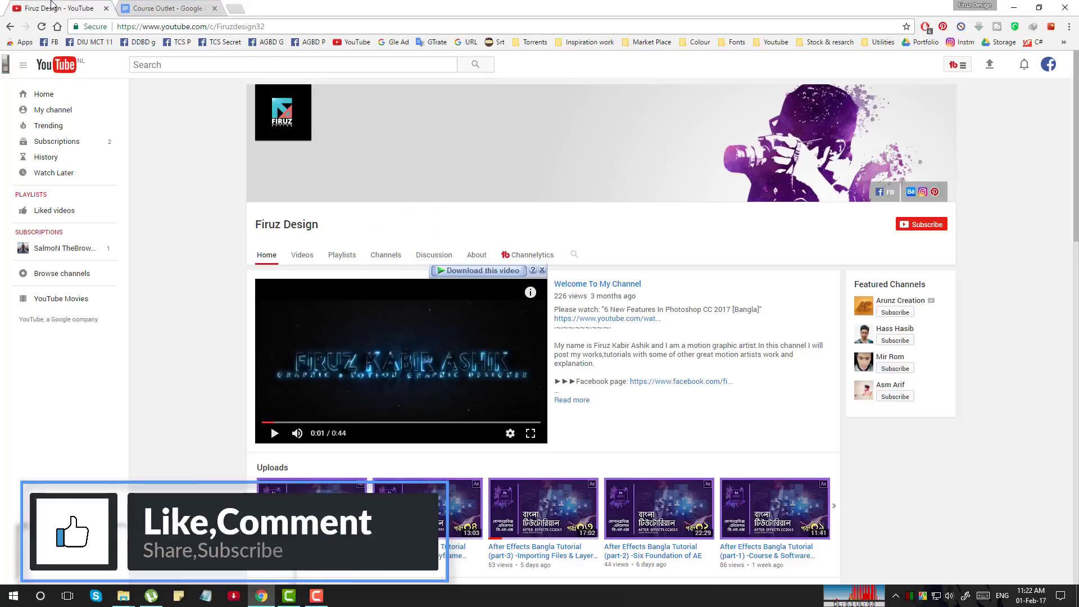
left_click(927, 226)
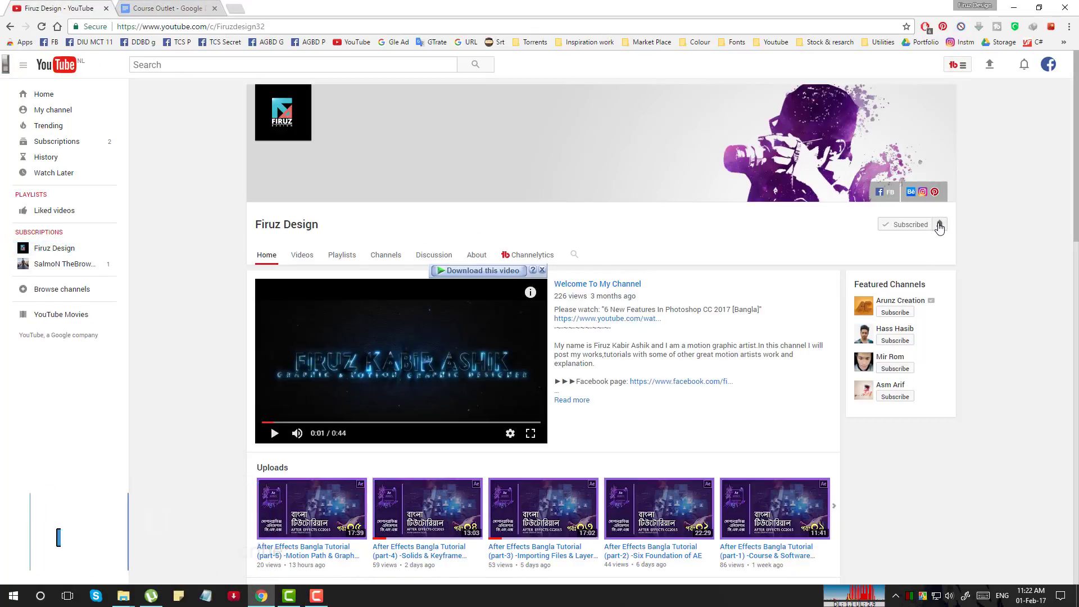
left_click(939, 225)
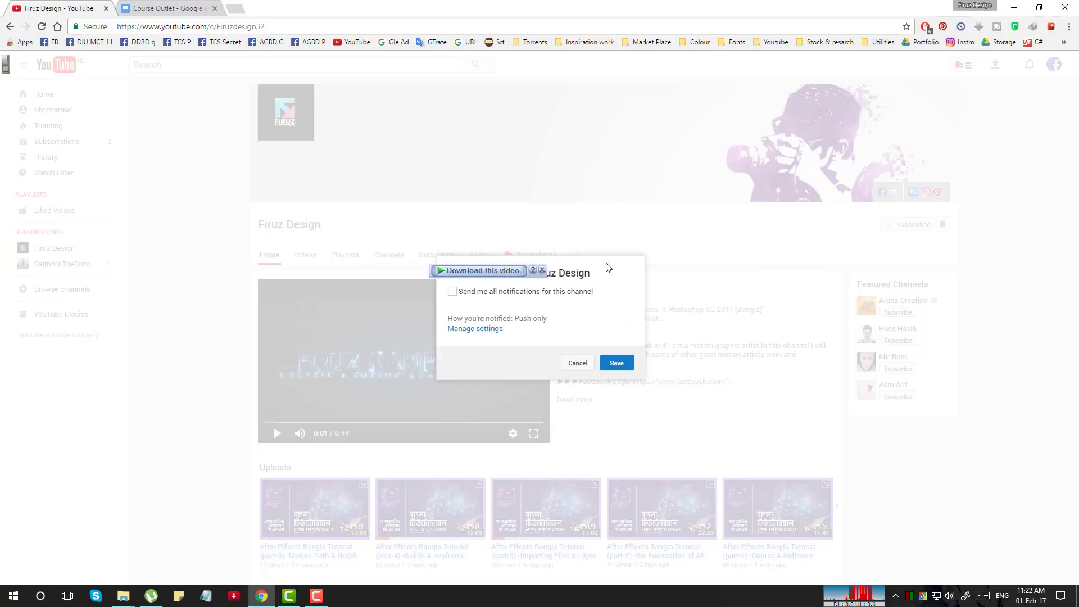
left_click(499, 293)
left_click(618, 363)
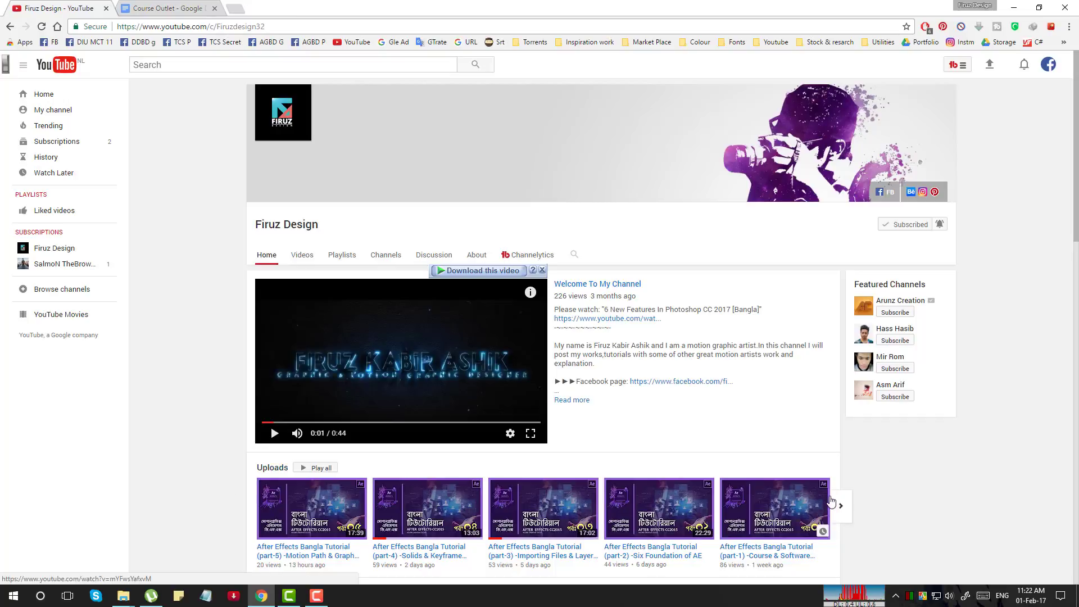
left_click(168, 7)
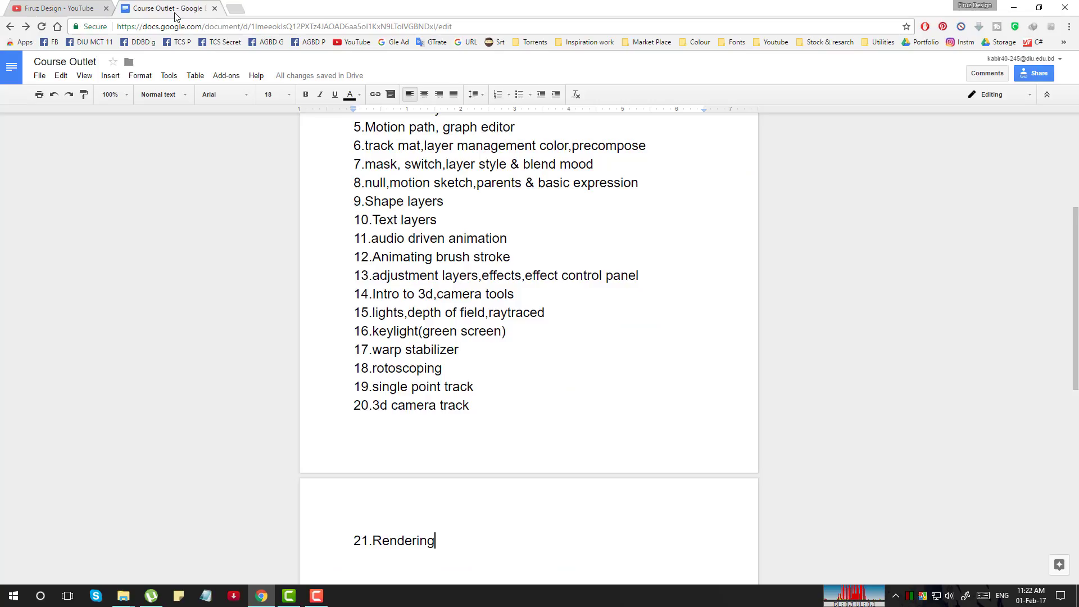